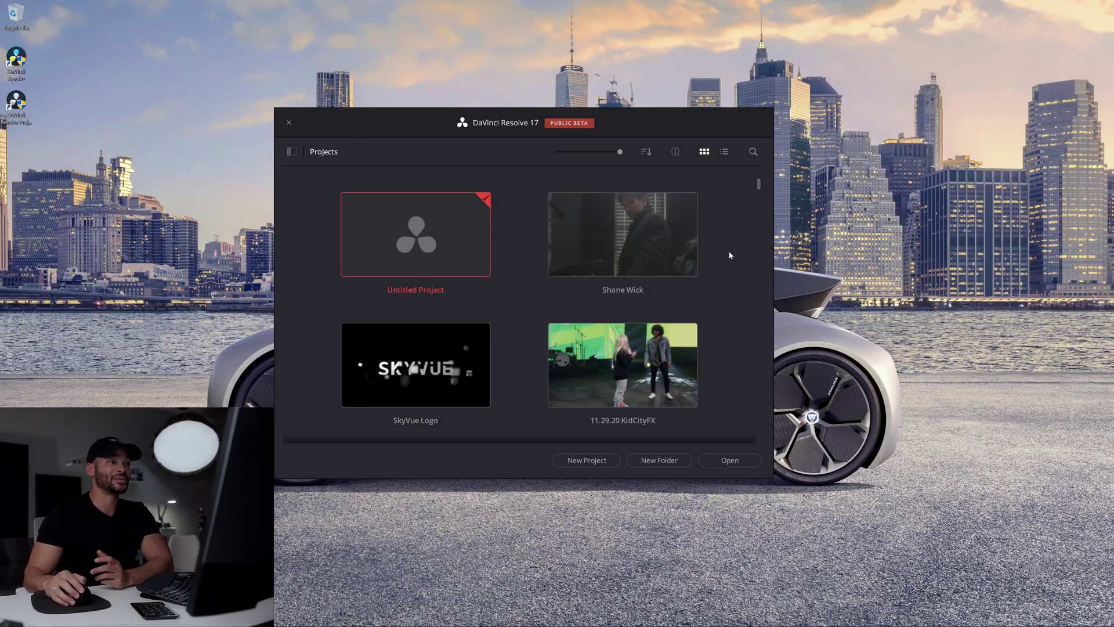
Show the Databases panel beside the projects, listing Local Database and PostgreSQL
scroll(728, 250, down, 2)
scroll(728, 250, up, 4)
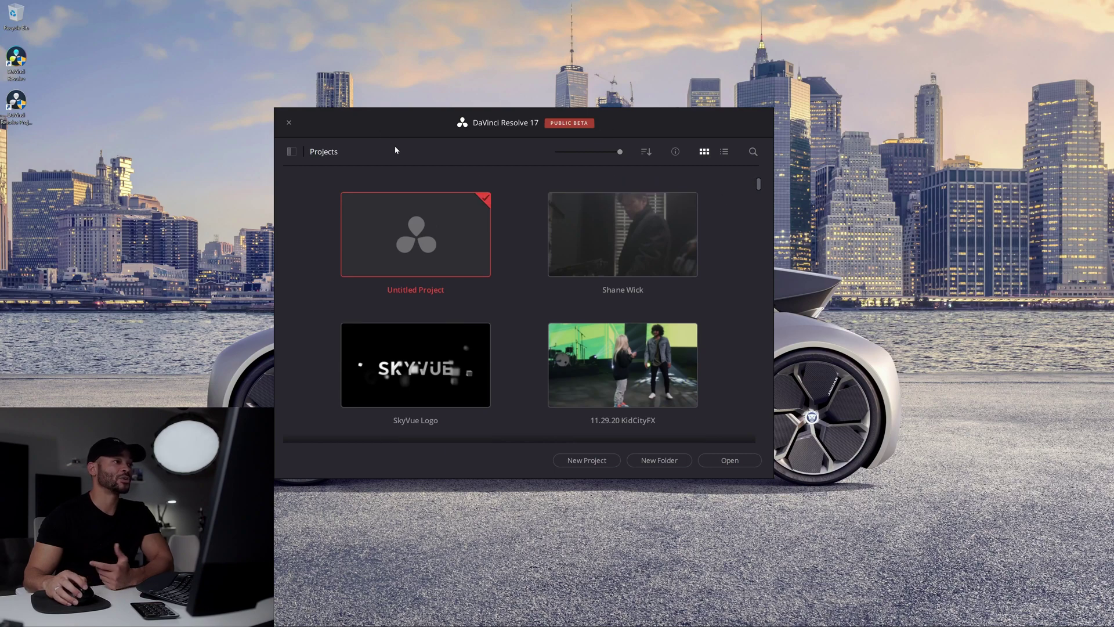
click(291, 152)
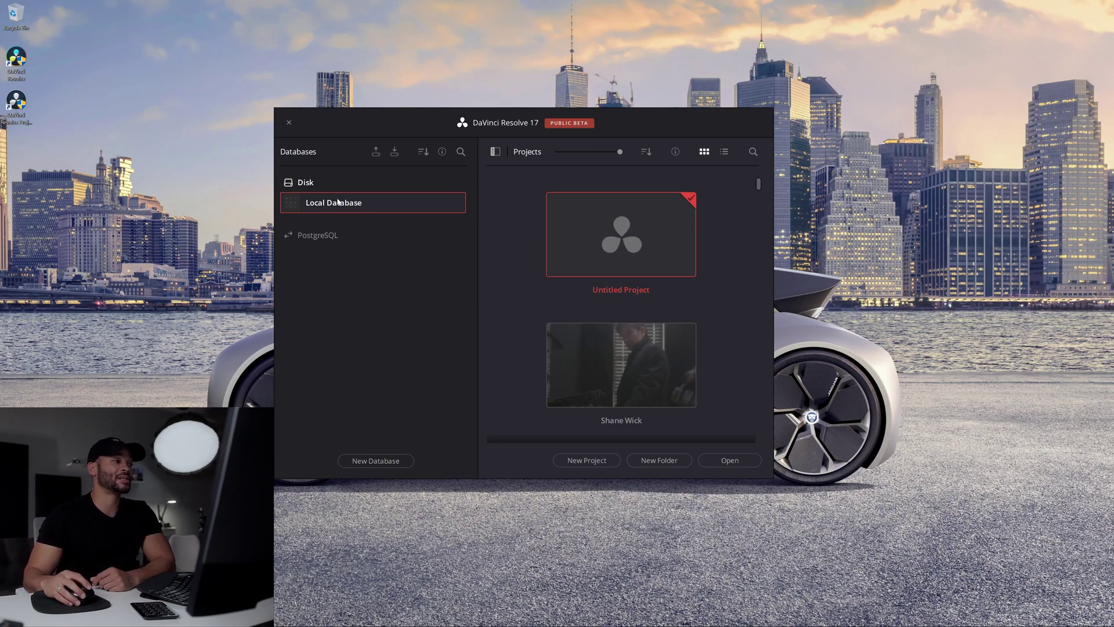
right_click(327, 204)
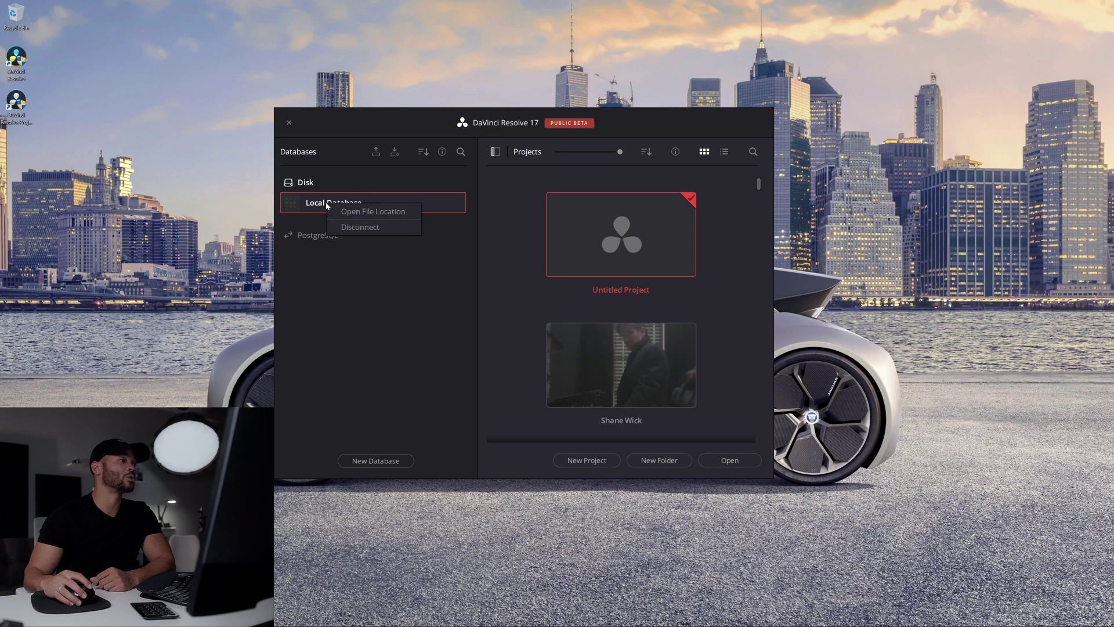
click(388, 213)
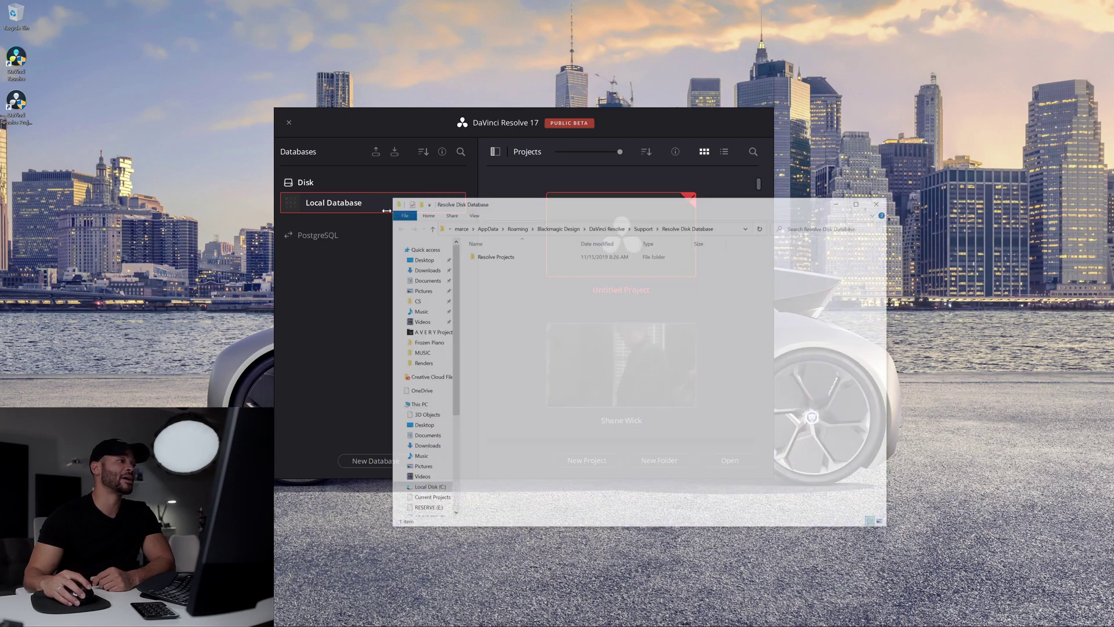
click(880, 202)
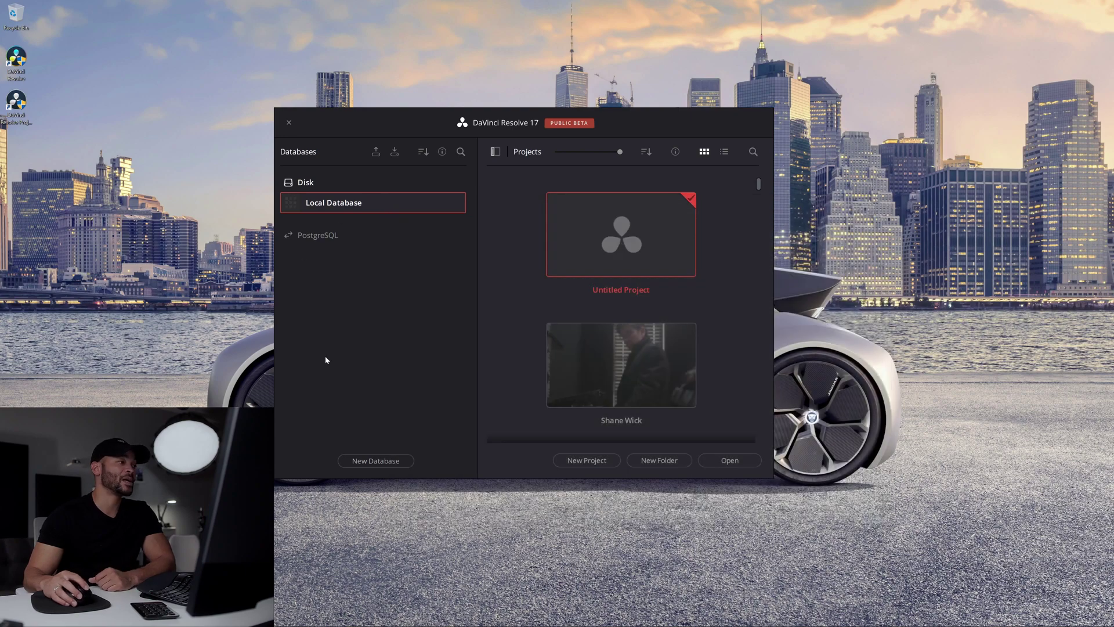
click(390, 462)
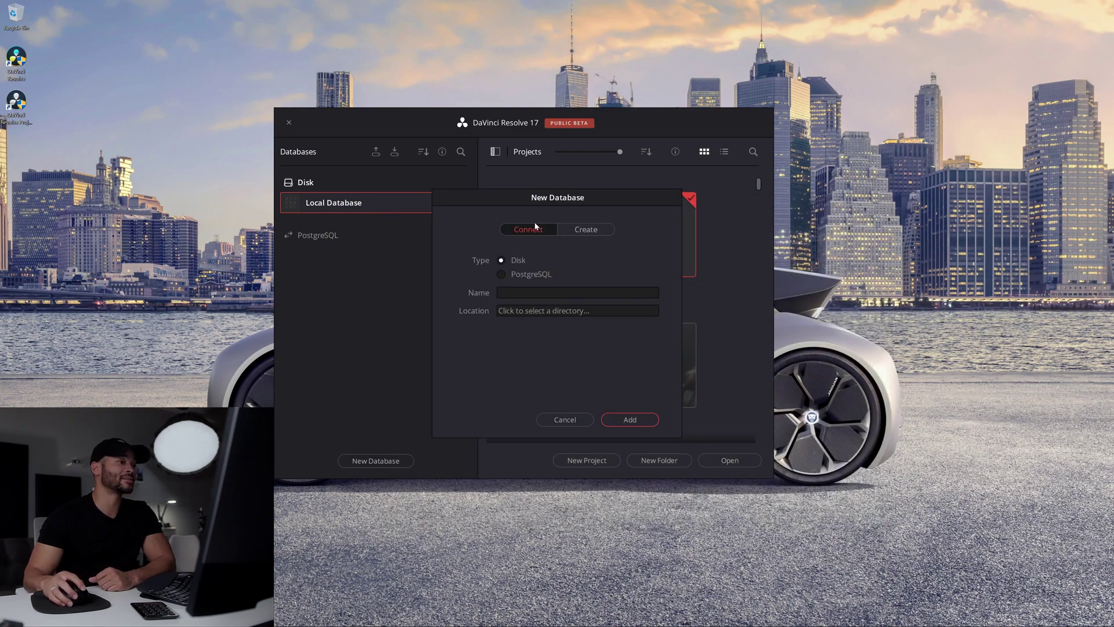
click(524, 310)
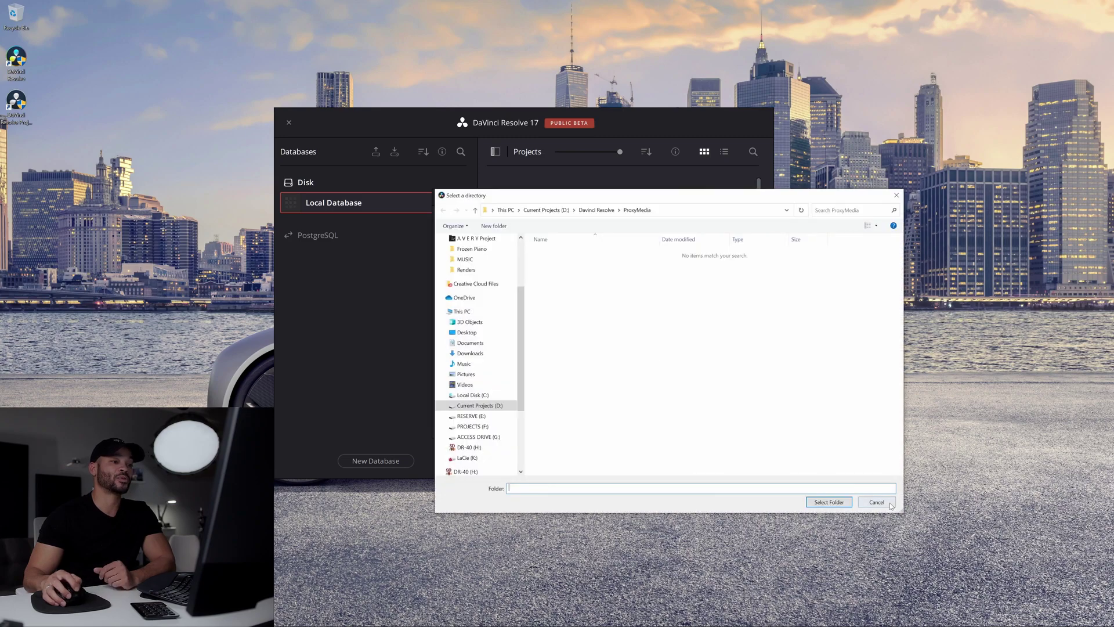
click(877, 504)
click(583, 229)
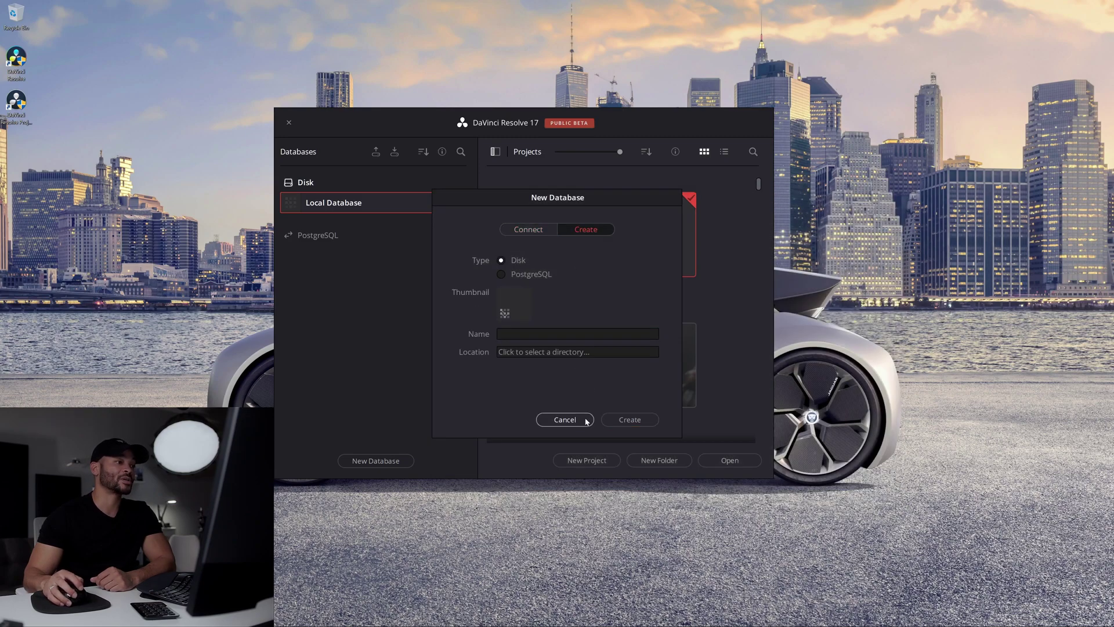
click(564, 419)
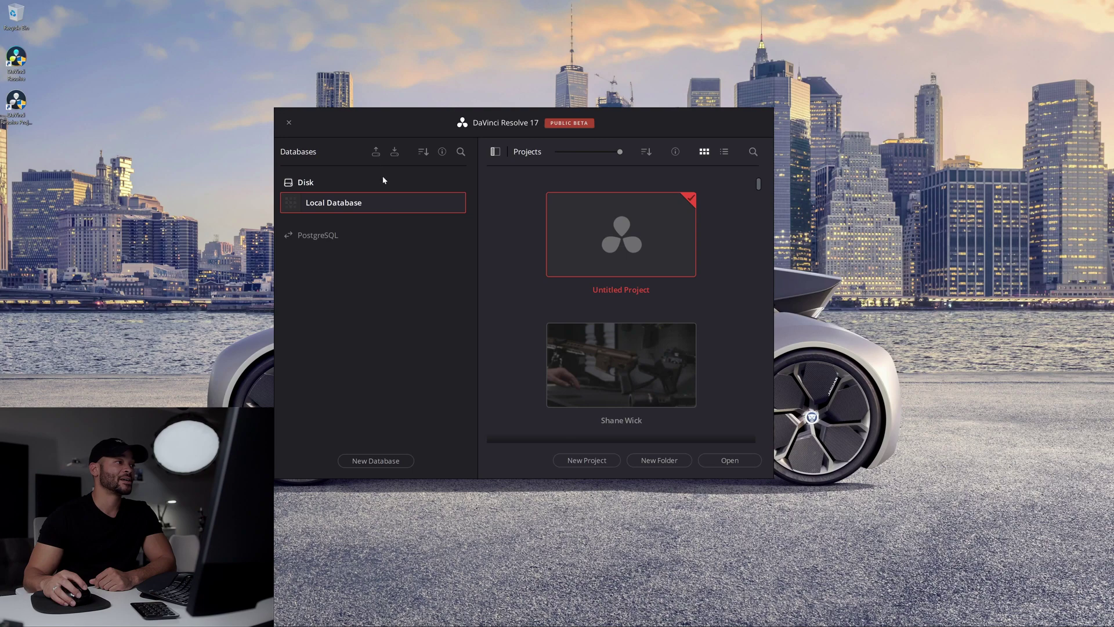
Hide the databases list, open Untitled Project and glance at the File menu
click(493, 151)
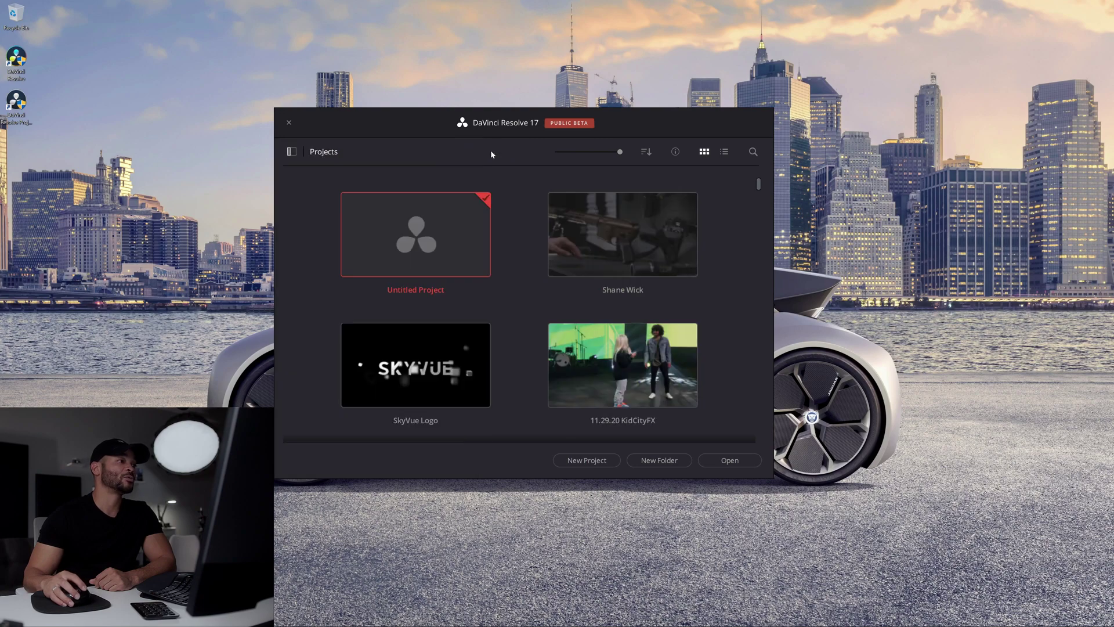
double_click(426, 250)
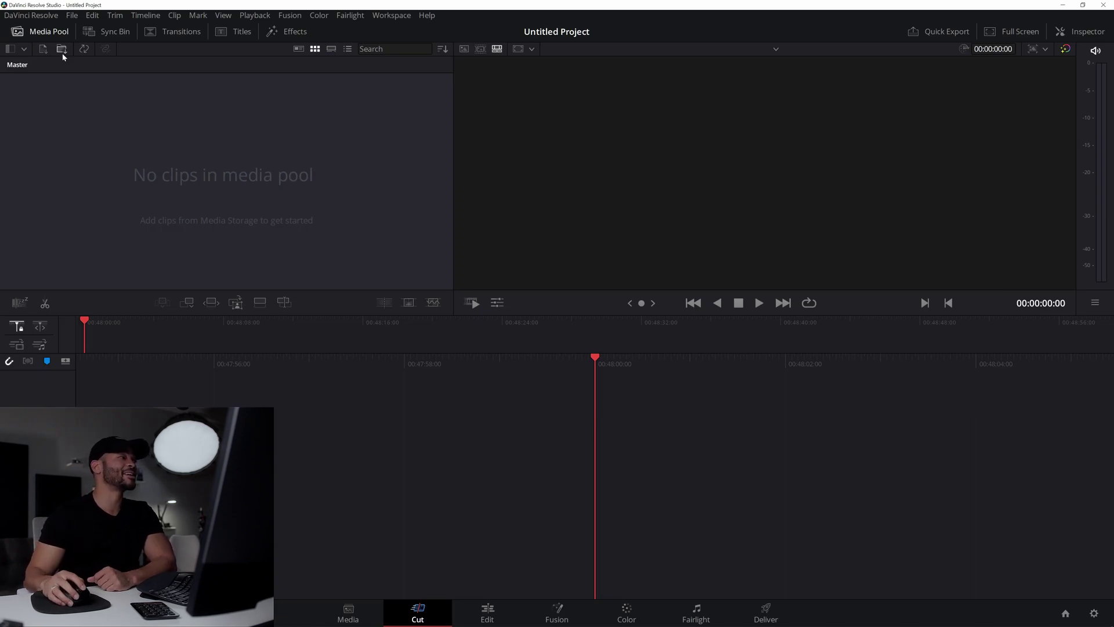
click(72, 15)
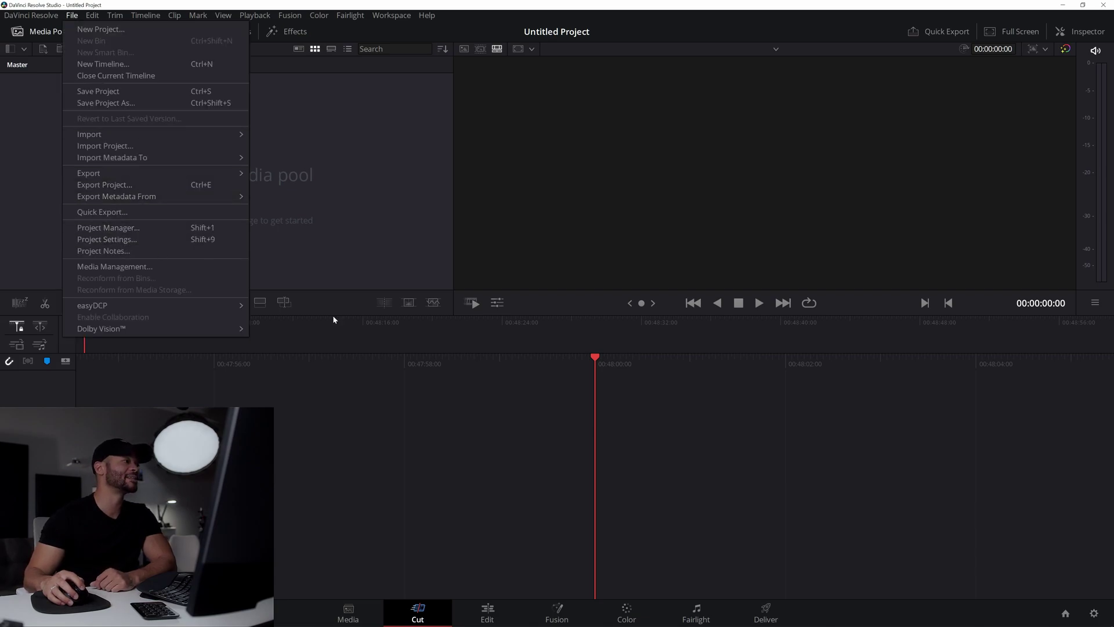
click(1049, 552)
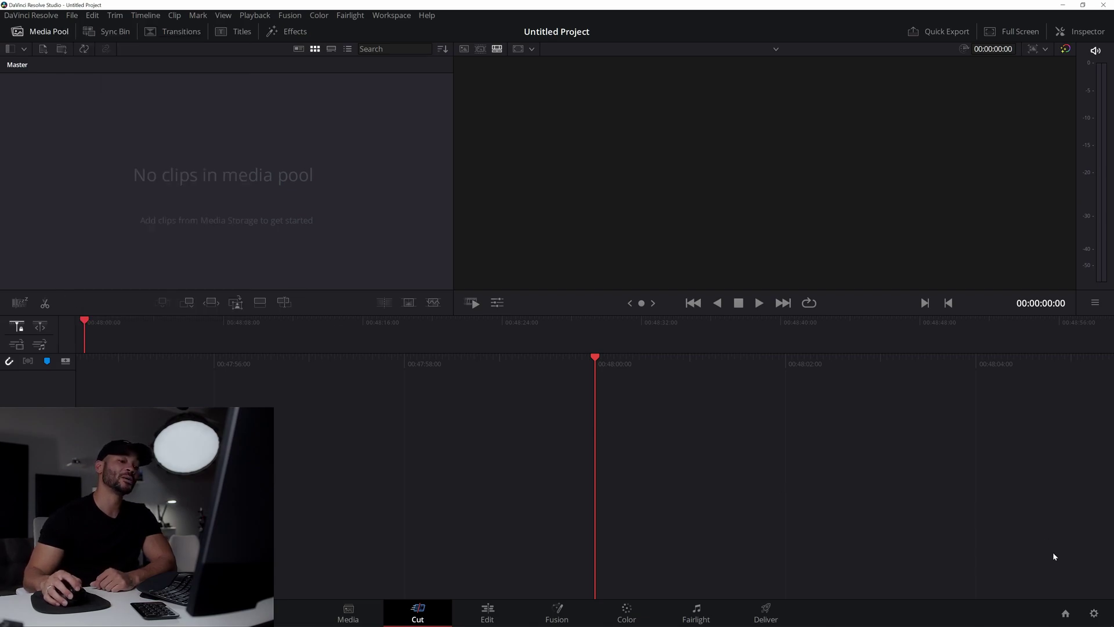
Open Project Settings, browse the Presets page, and return to Master Settings
click(1095, 614)
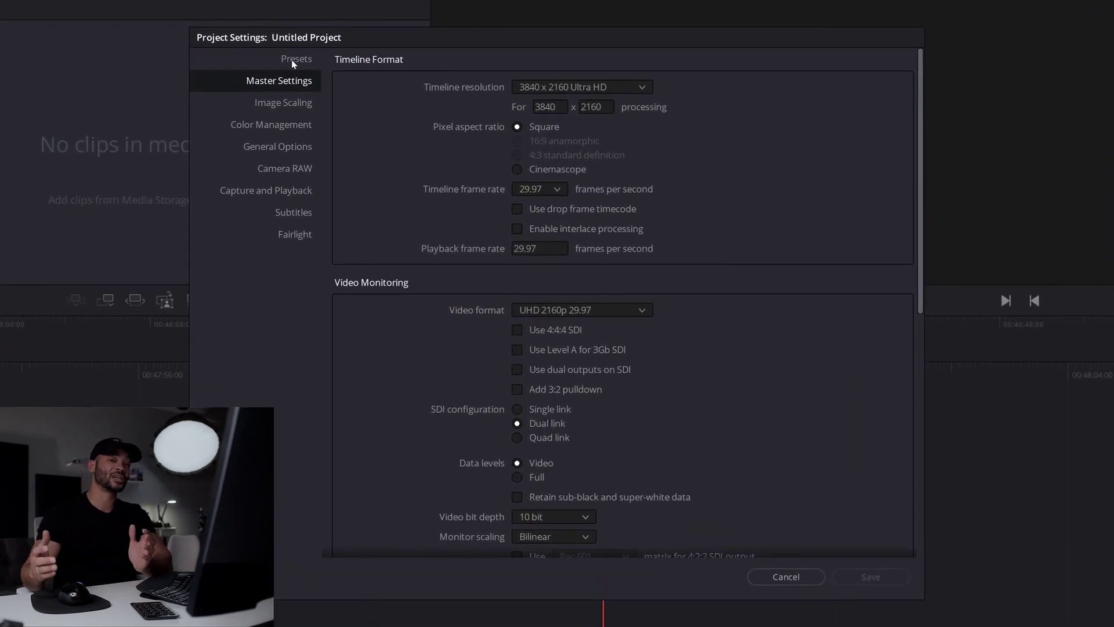
click(292, 60)
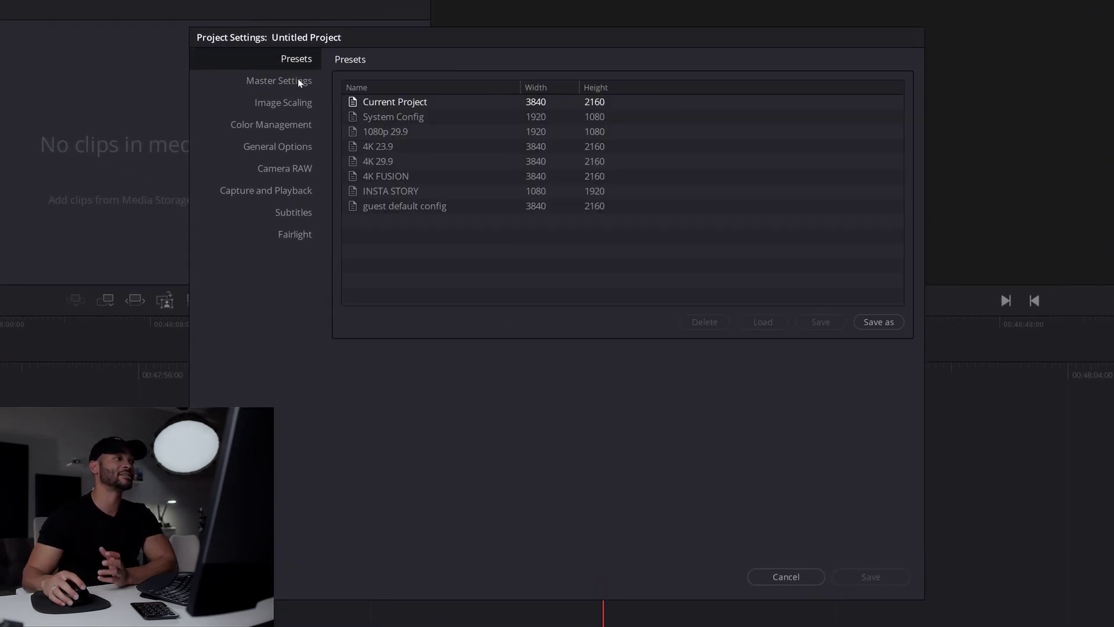
click(298, 81)
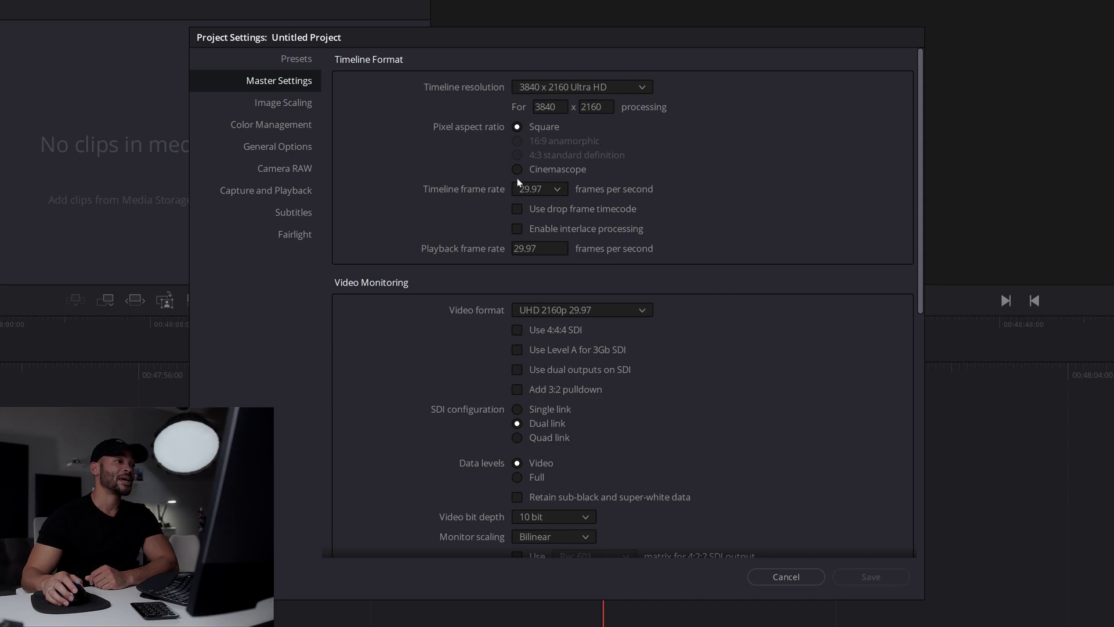
click(304, 56)
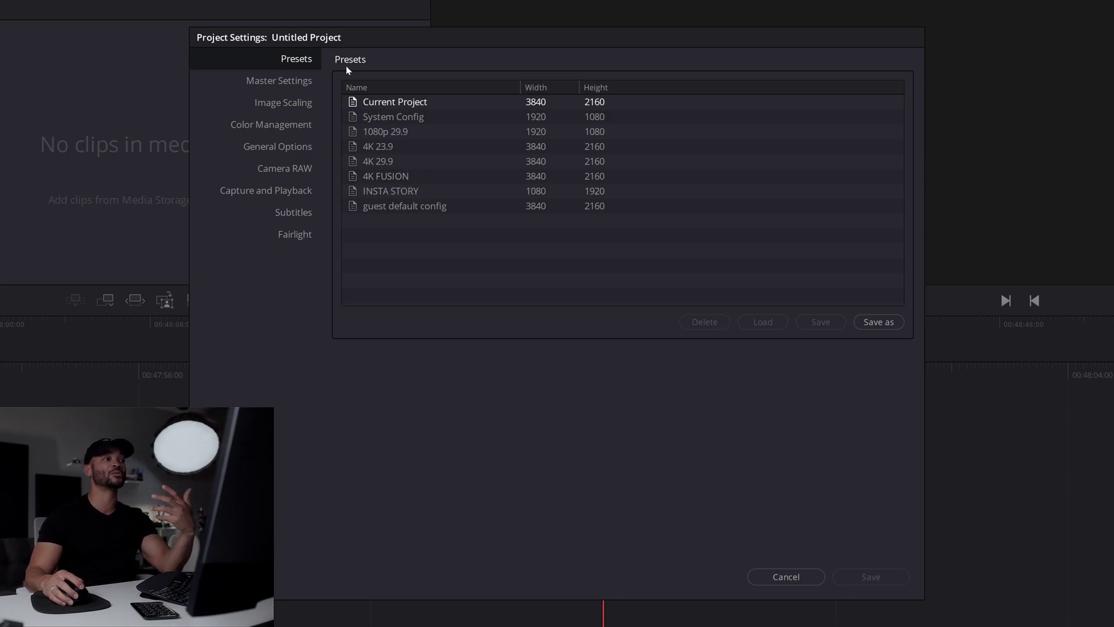
click(296, 85)
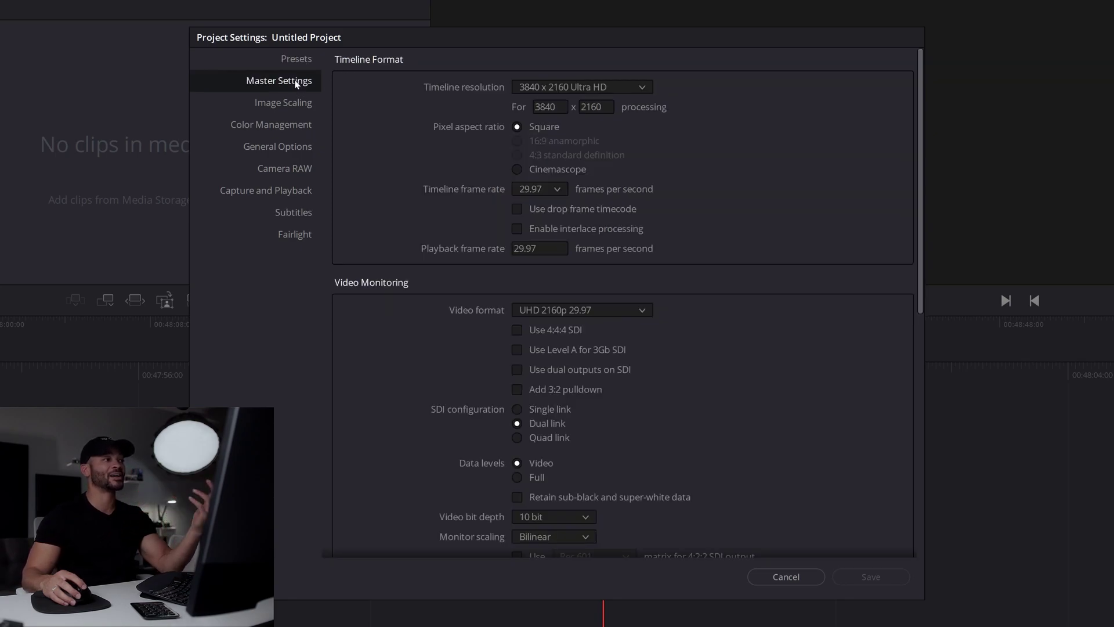
Try 1920 x 1080 HD, then set the timeline resolution to 3840 x 2160 Ultra HD
click(642, 87)
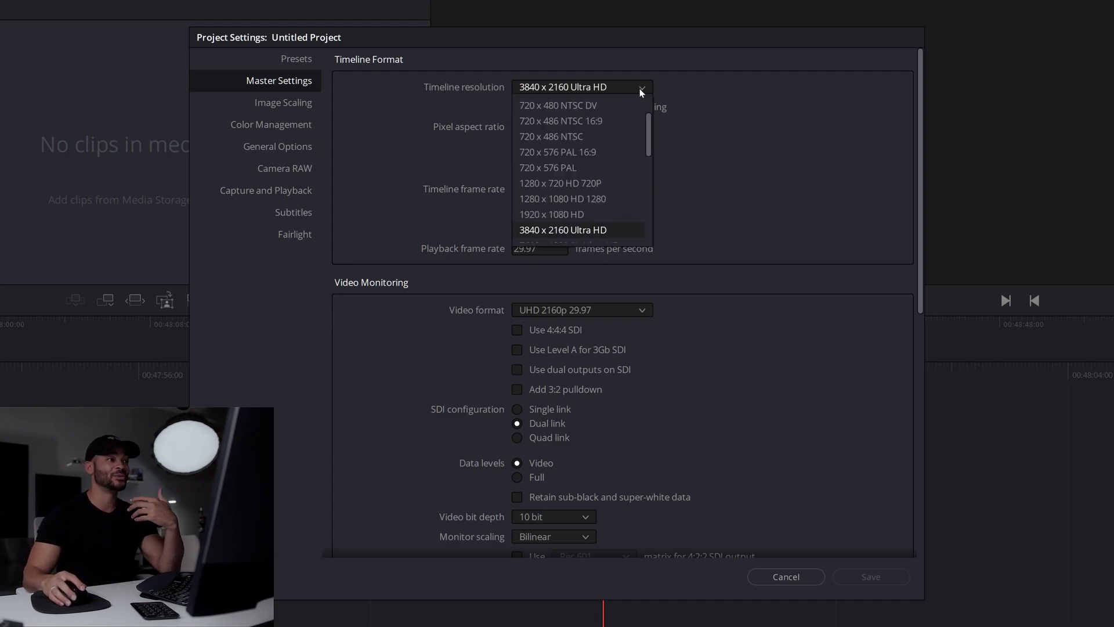
click(598, 232)
click(612, 91)
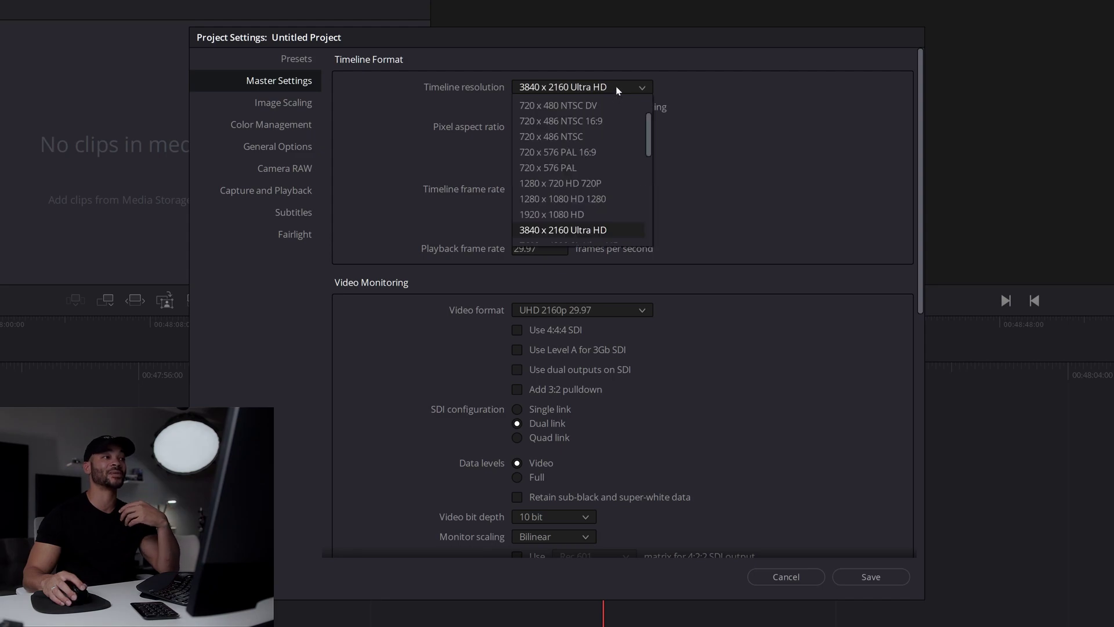
click(590, 220)
click(598, 87)
scroll(580, 221, down, 2)
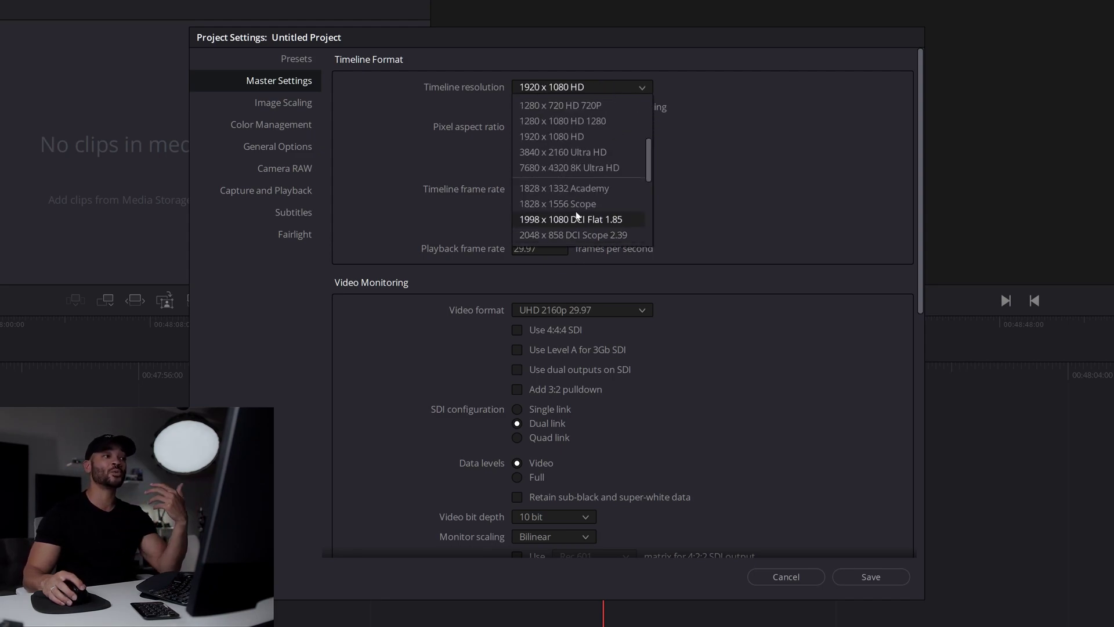
click(600, 153)
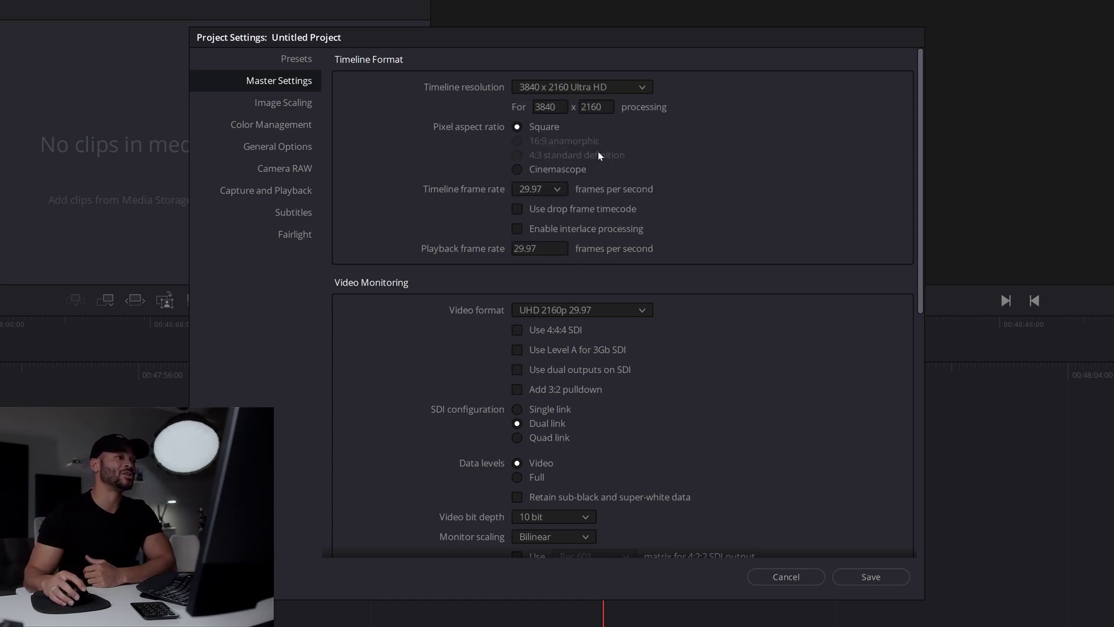
Switch the timeline resolution to Custom, then back to 3840 x 2160 Ultra HD
click(618, 90)
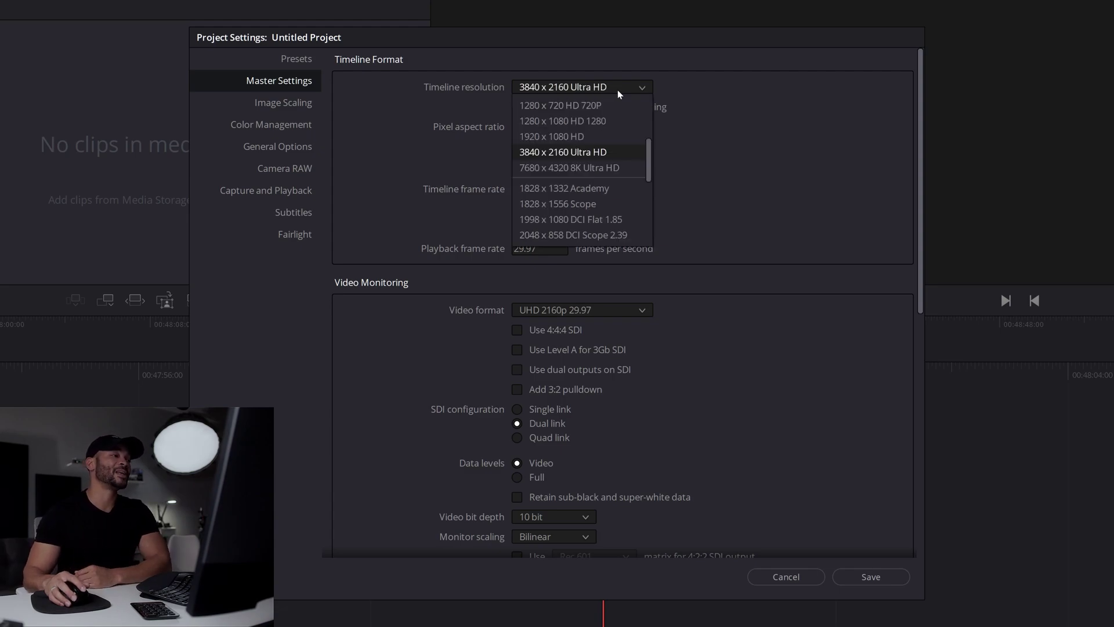
click(617, 89)
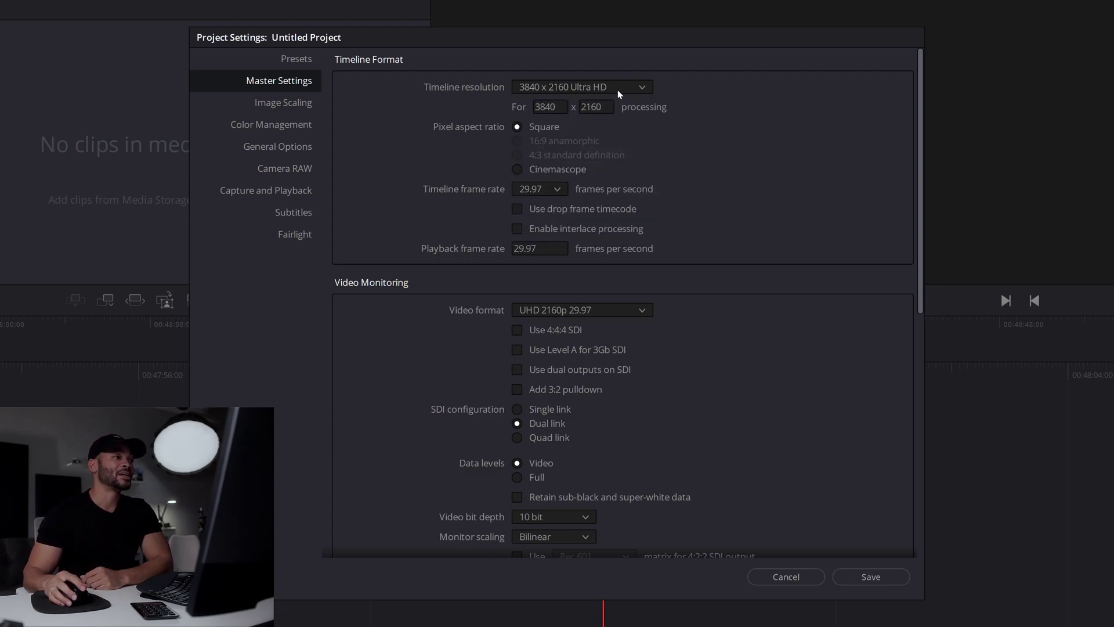
click(586, 88)
scroll(603, 157, up, 10)
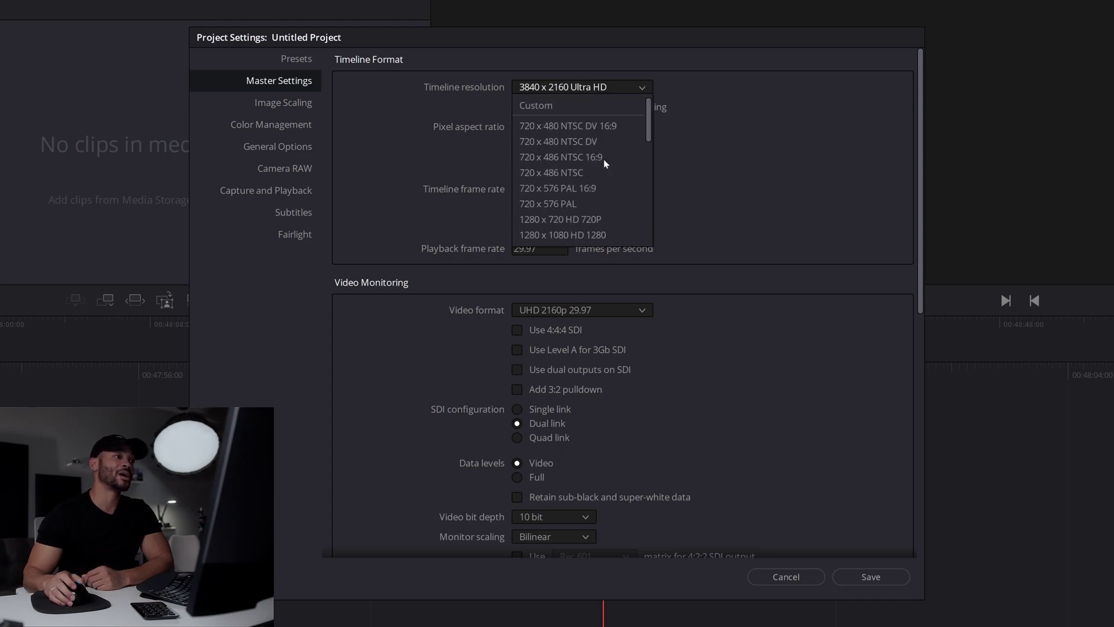
click(570, 105)
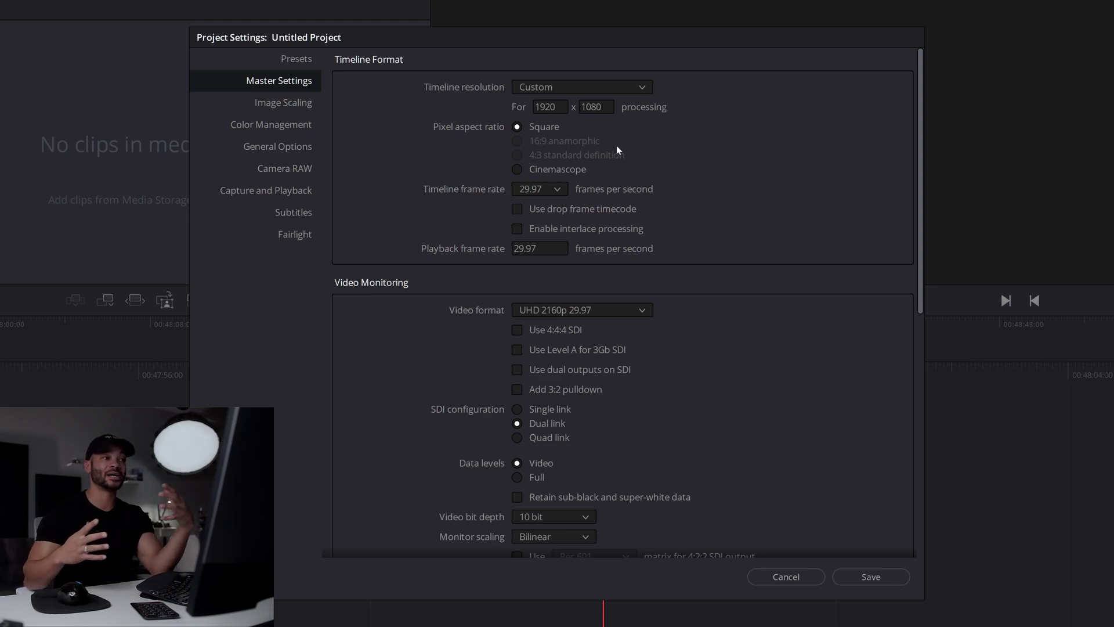
click(616, 89)
scroll(608, 152, down, 4)
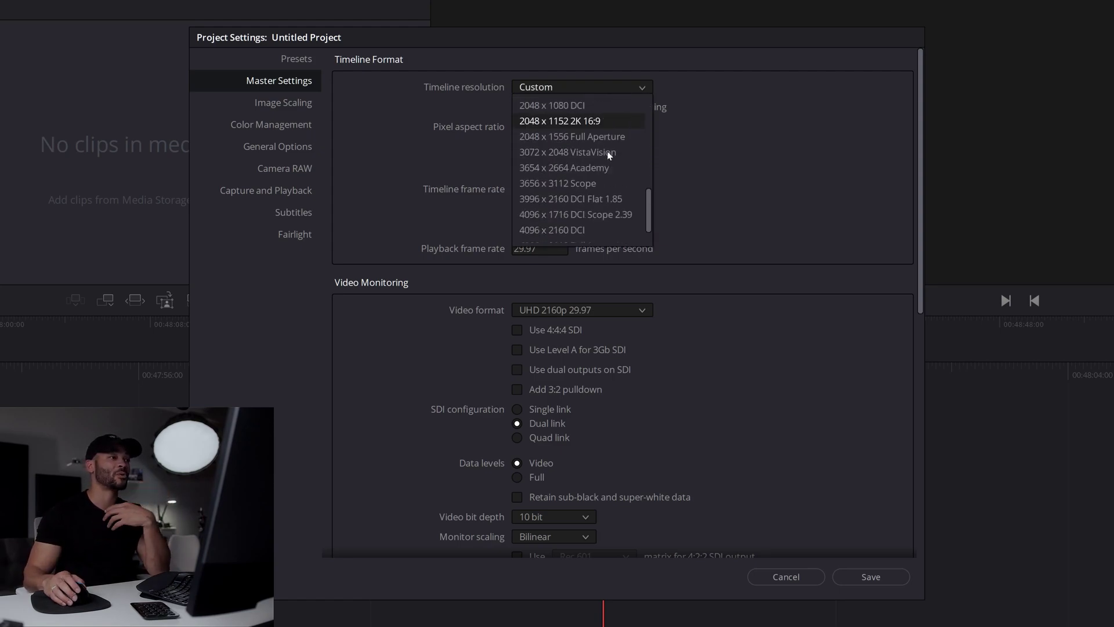
scroll(606, 156, up, 5)
click(580, 152)
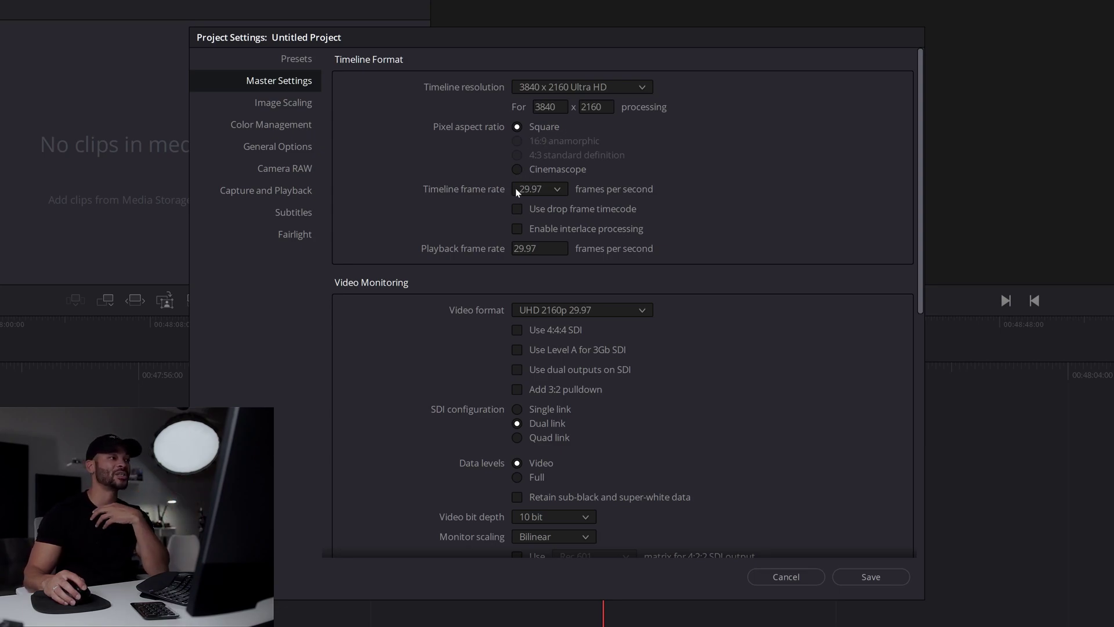
Set both the timeline frame rate and the playback frame rate to 23.976 fps
click(557, 190)
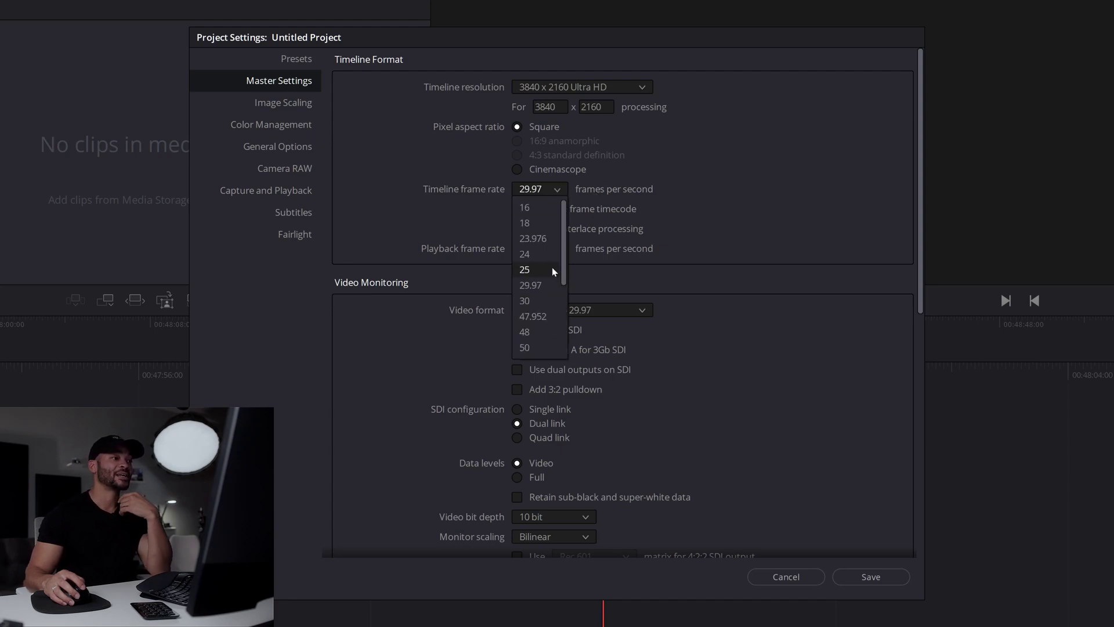
click(533, 238)
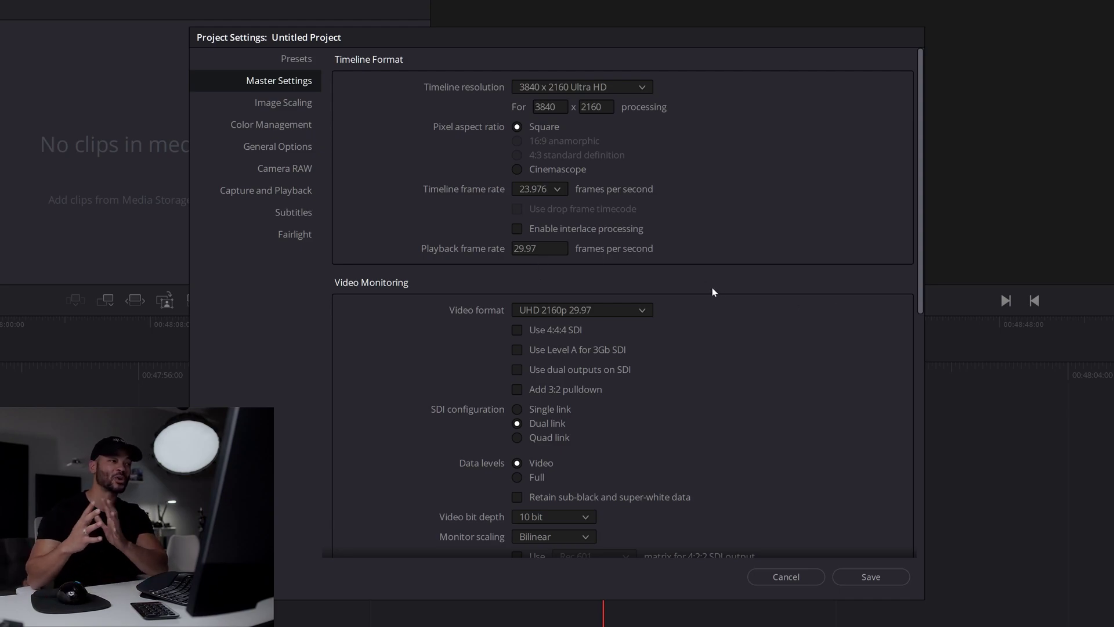
scroll(708, 289, down, 2)
click(561, 186)
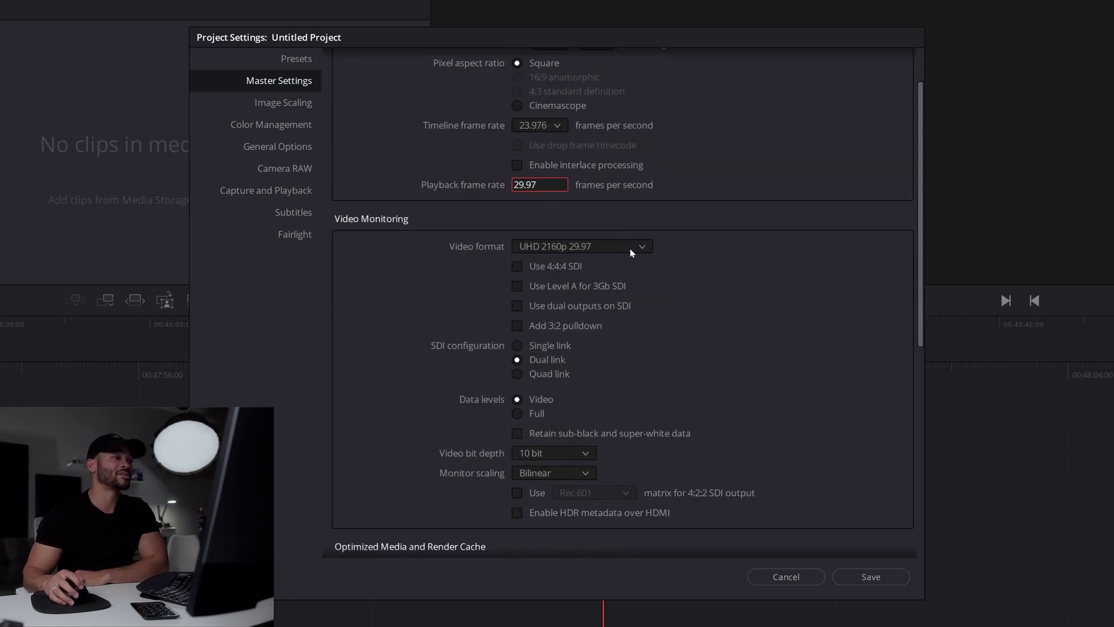
click(487, 182)
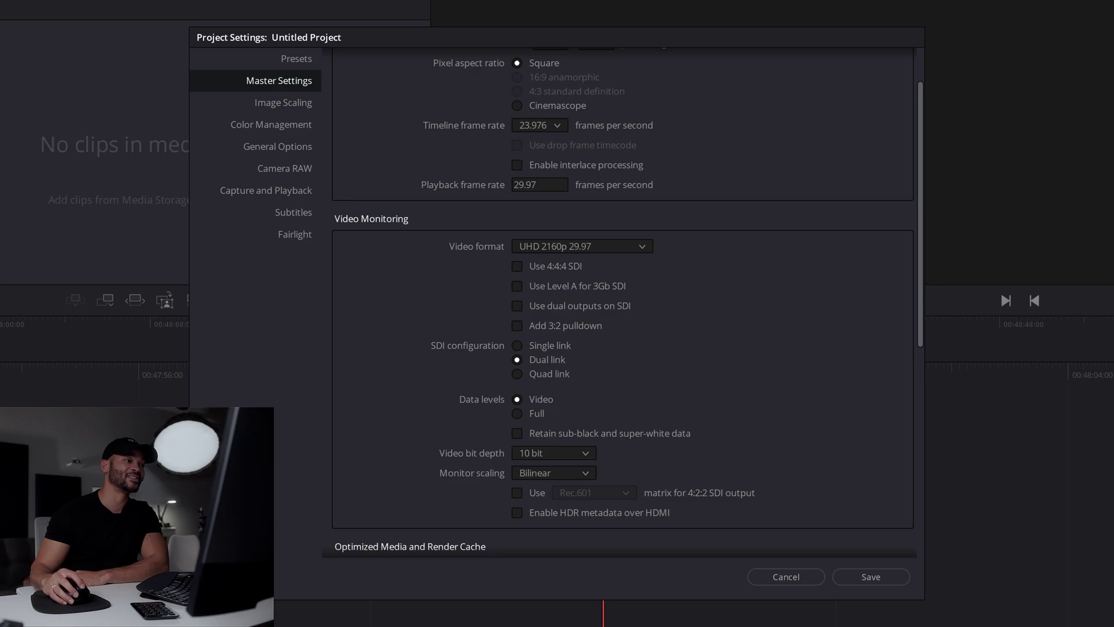
click(539, 184)
key(BackSpace)
key(BackSpace)
key(BackSpace)
key(BackSpace)
key(BackSpace)
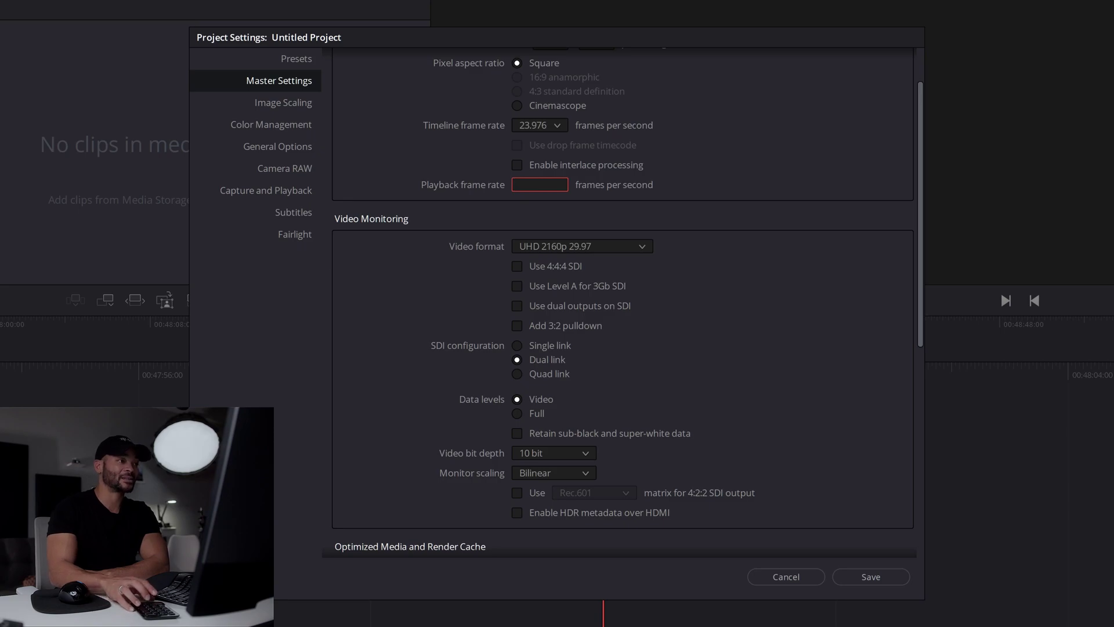
text(23.97)
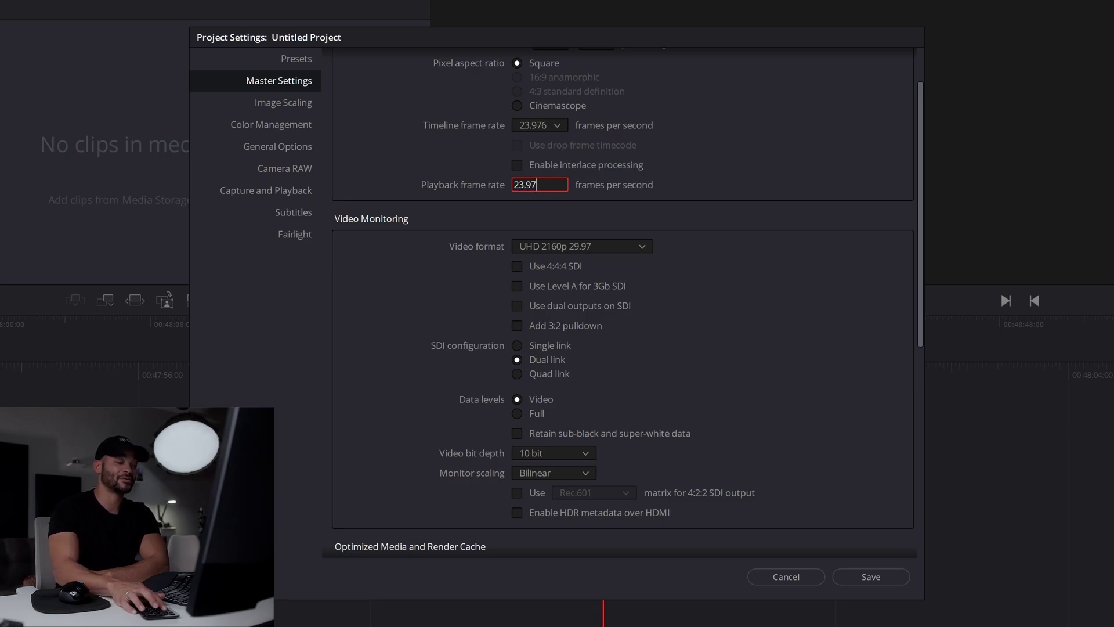
text(6)
key(Return)
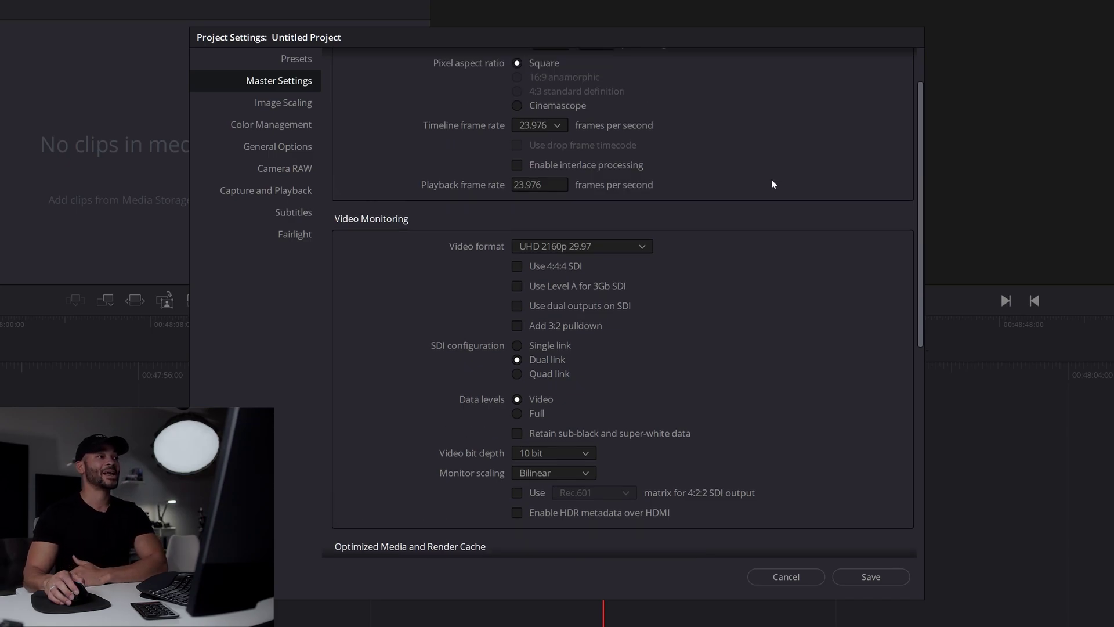
scroll(771, 180, up, 1)
scroll(666, 229, up, 2)
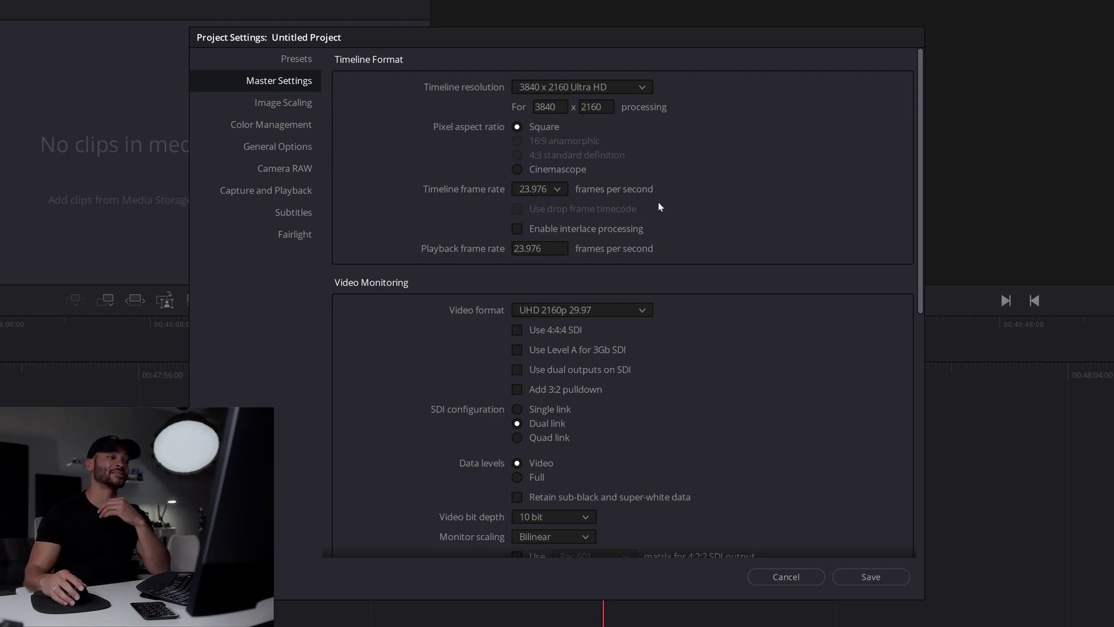
Choose UHD 2160p 23.976 as the video monitoring format
scroll(690, 209, down, 2)
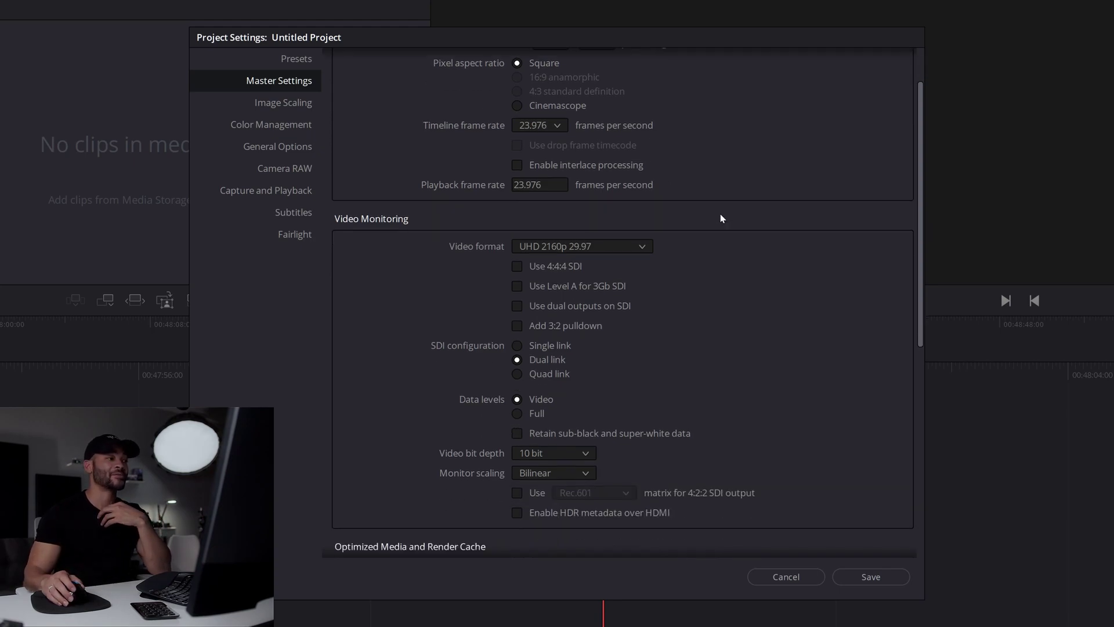
click(611, 246)
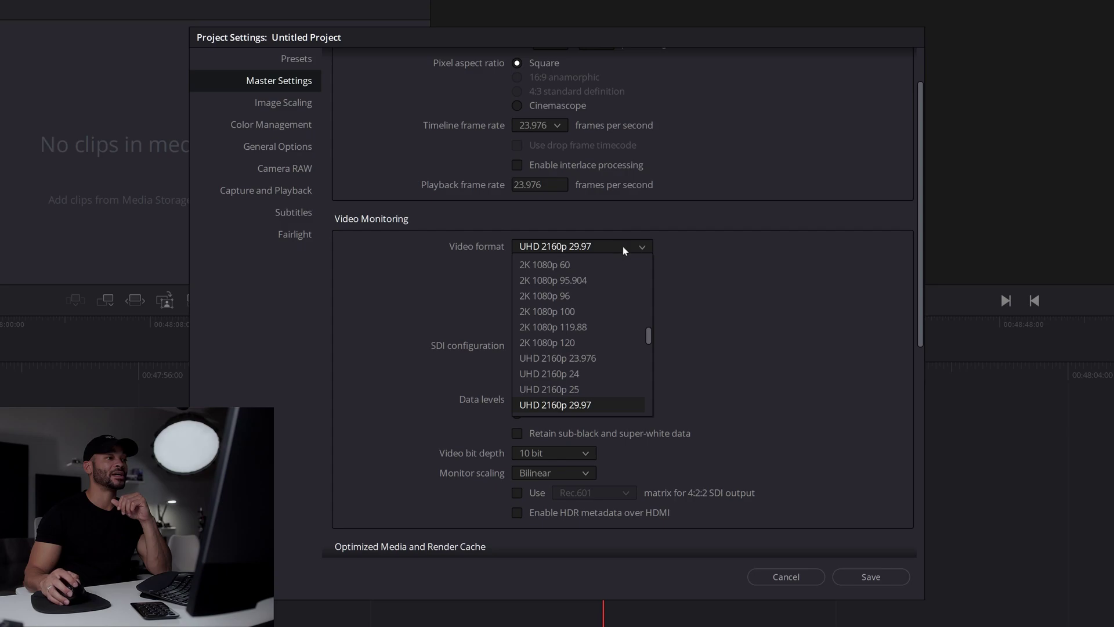
click(597, 358)
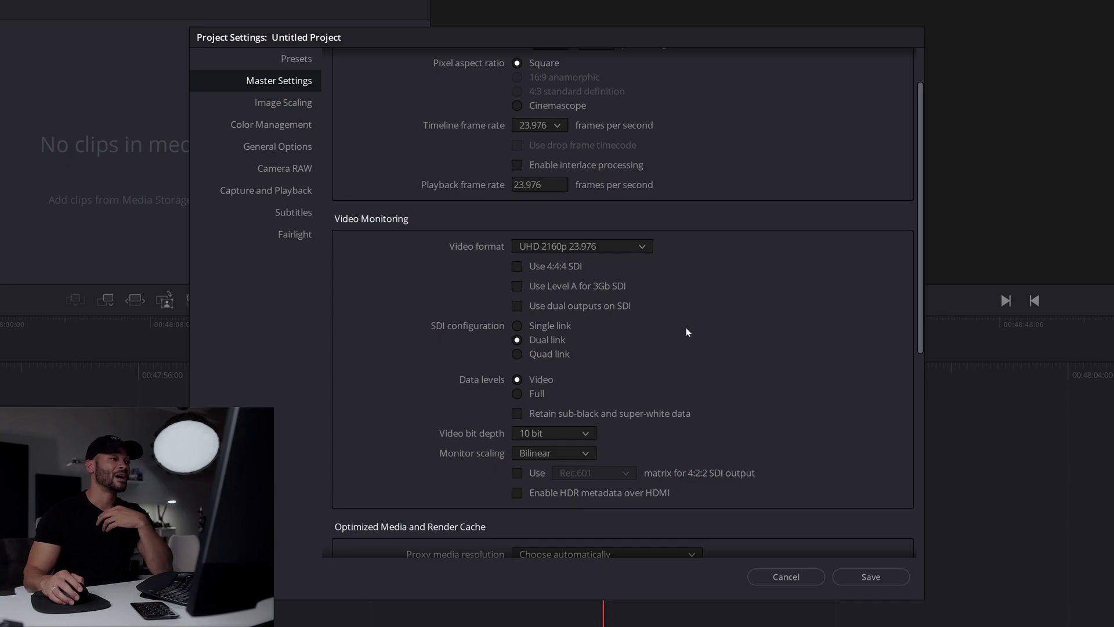
Set the monitoring data levels to Full instead of Video
scroll(695, 330, down, 3)
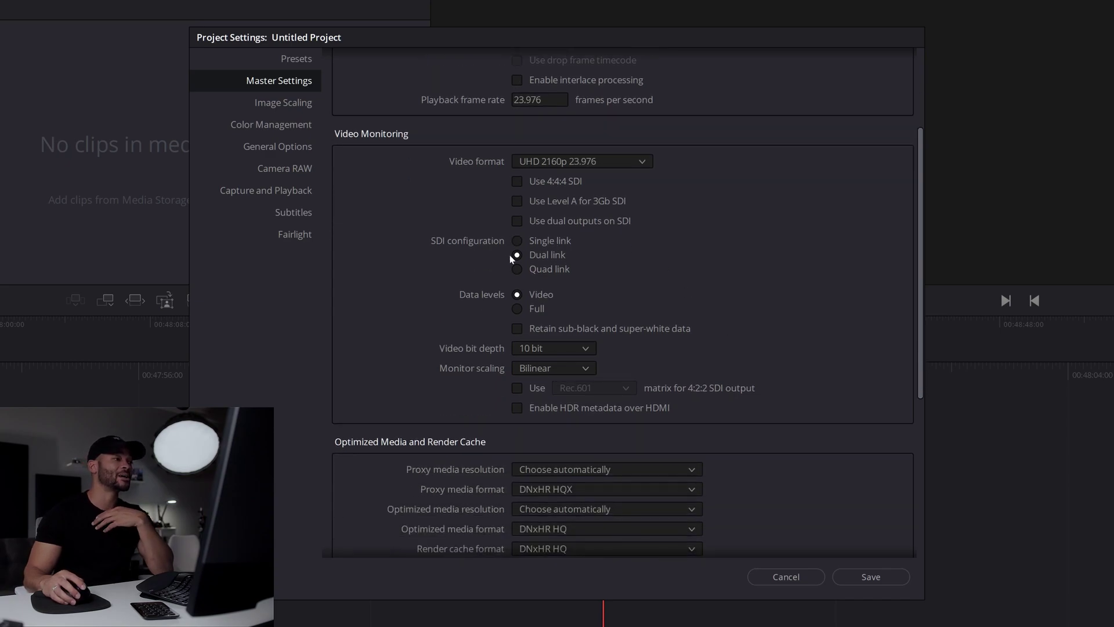
scroll(606, 292, down, 2)
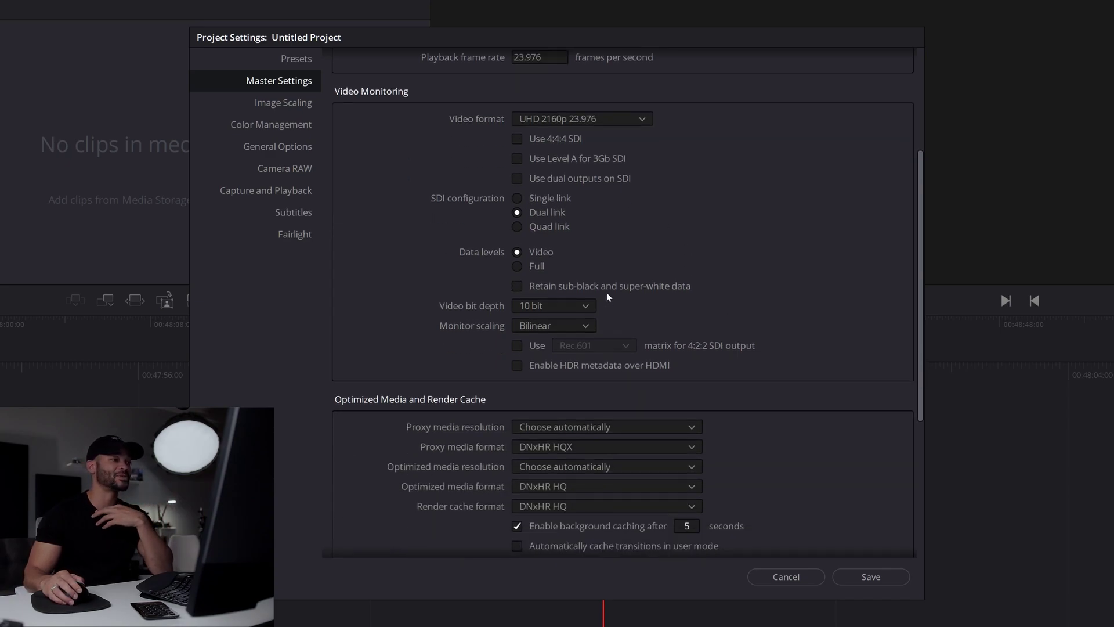
click(517, 266)
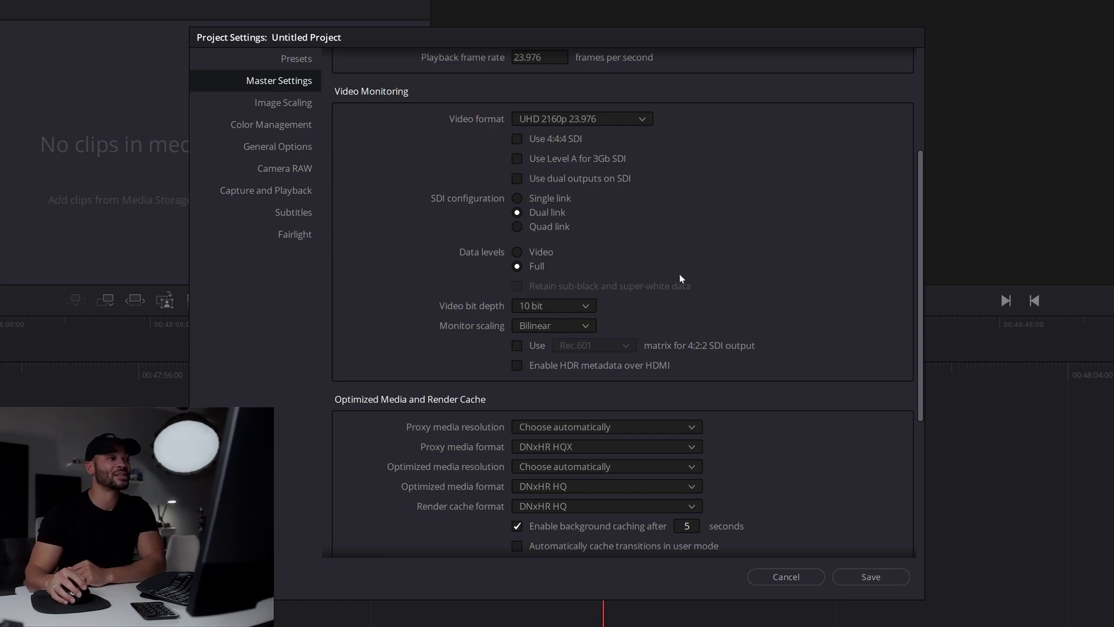
Check the video bit depth choices and keep it at 10 bit
scroll(821, 316, down, 2)
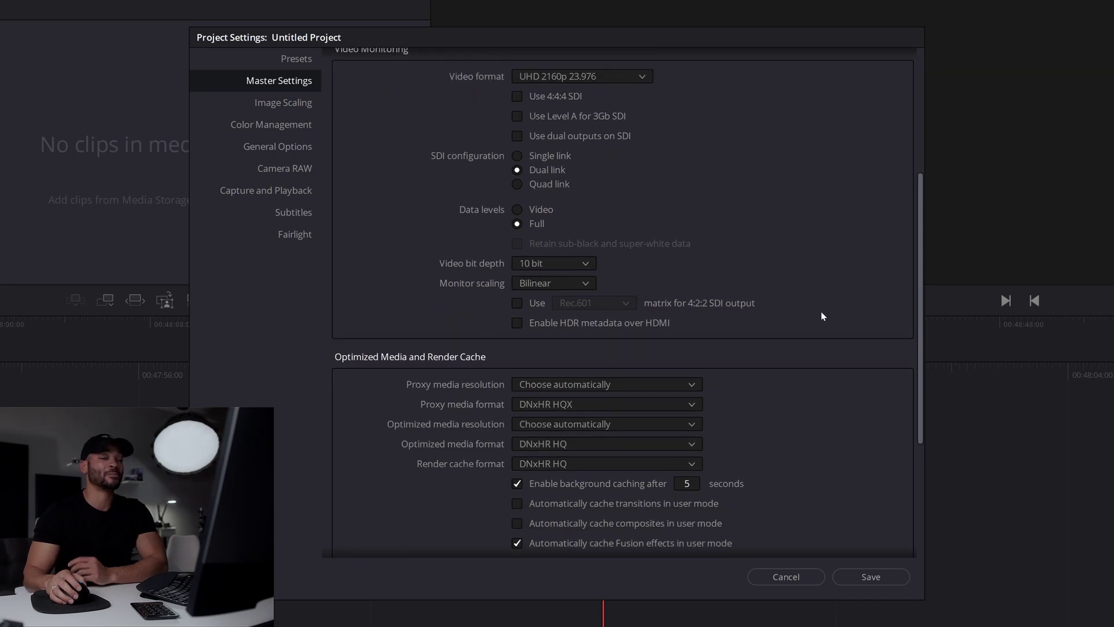
click(571, 265)
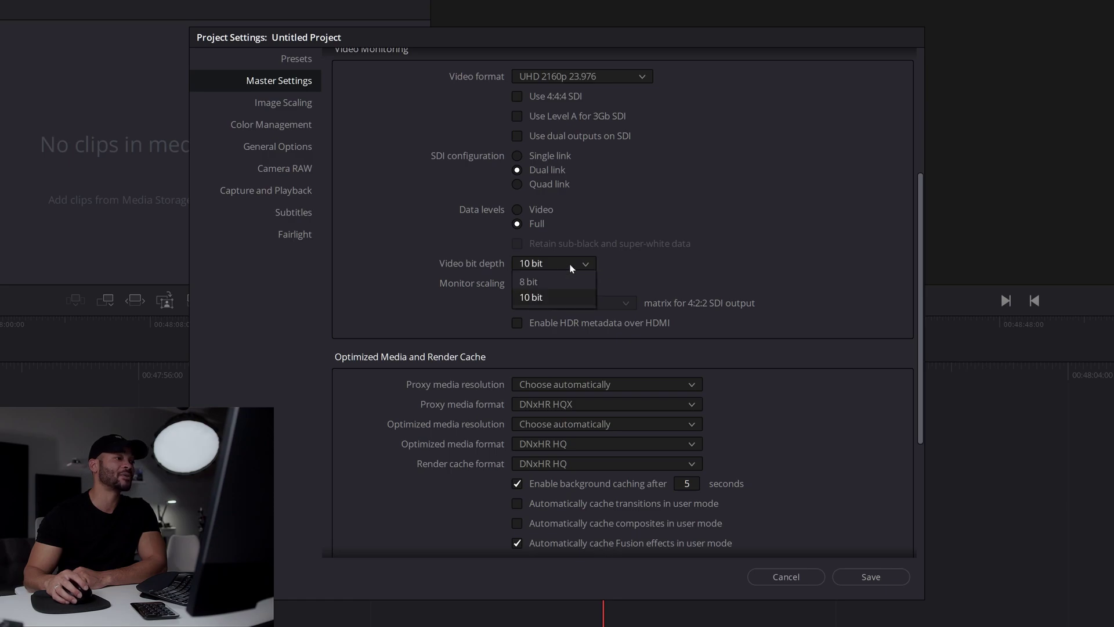
click(556, 294)
scroll(863, 315, down, 3)
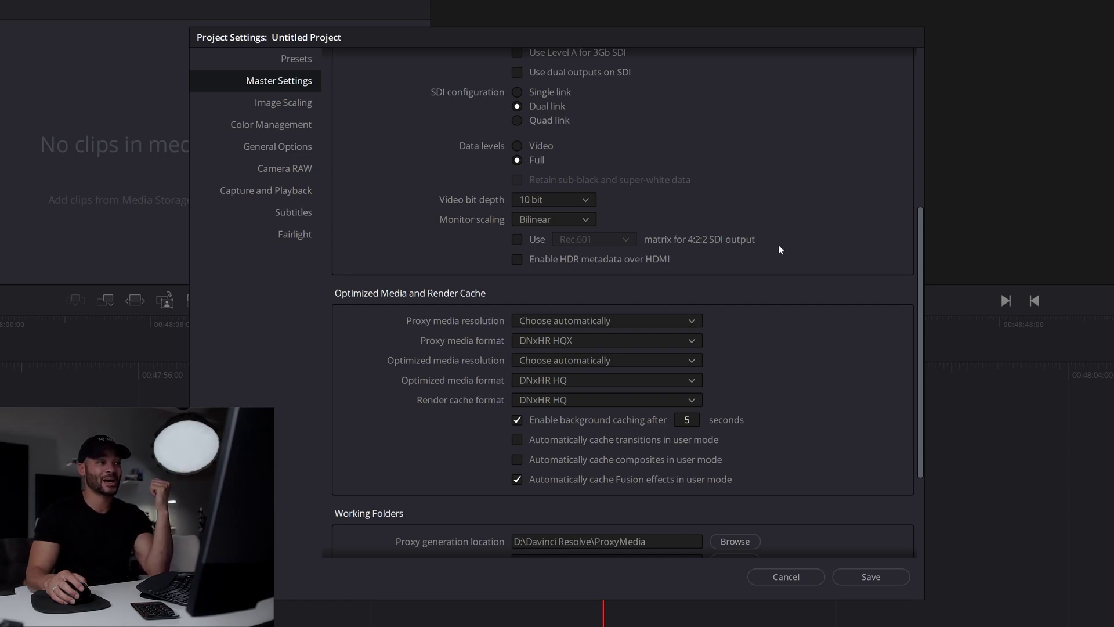
click(572, 200)
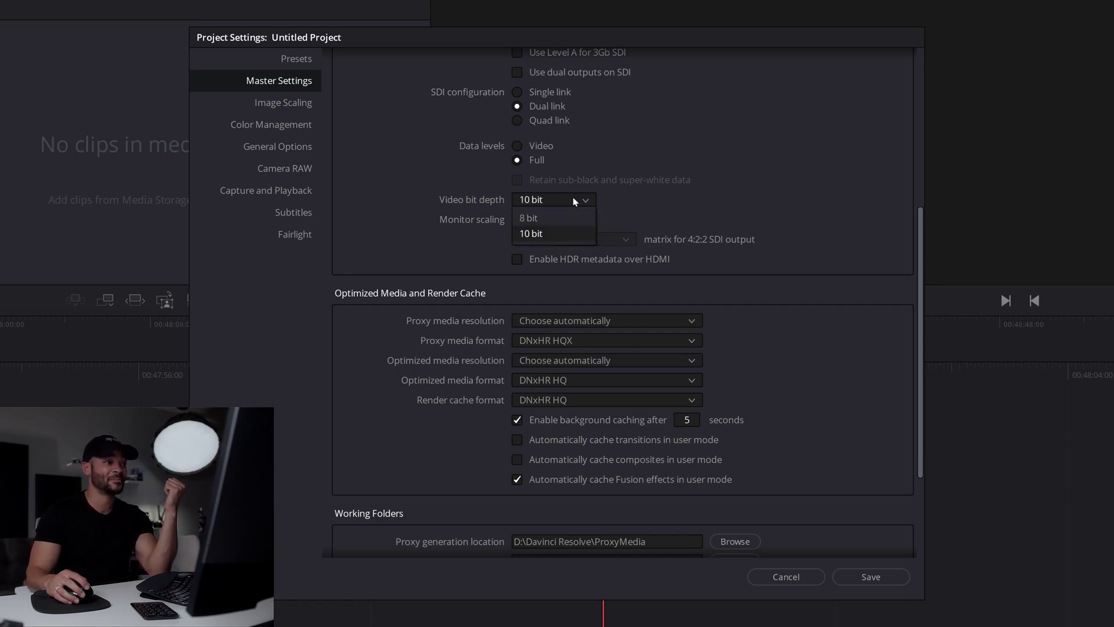
click(554, 235)
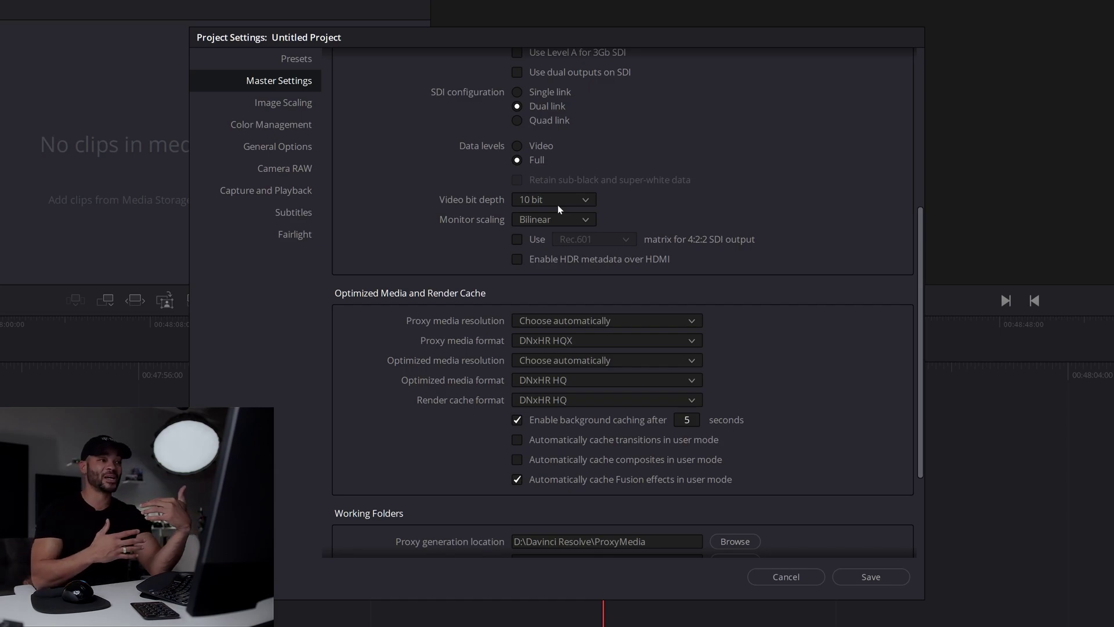
click(560, 199)
click(668, 212)
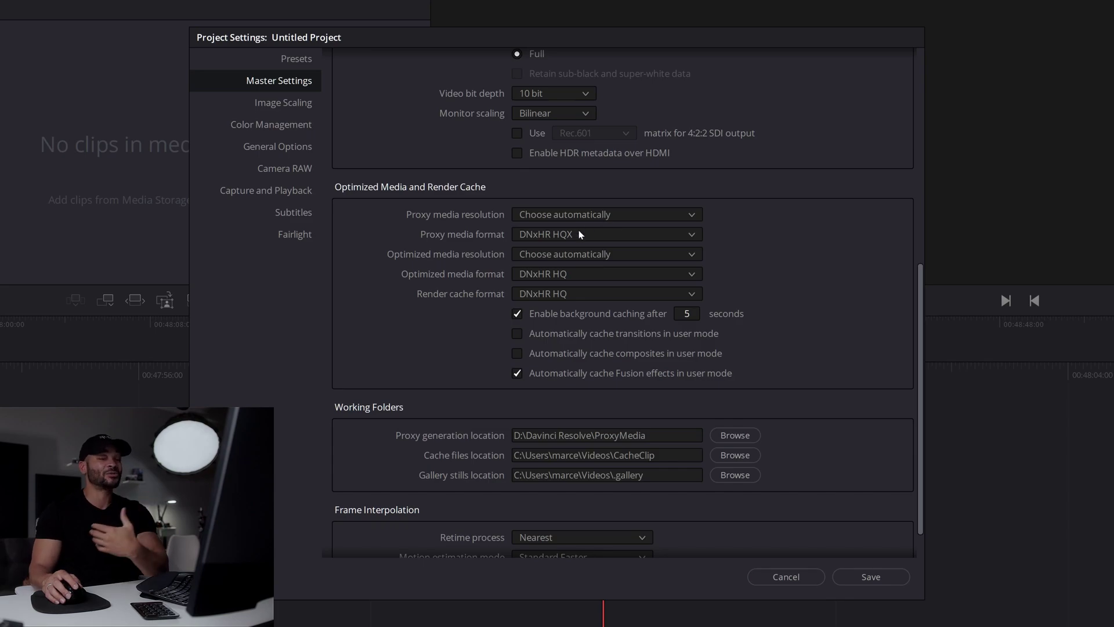
Set the proxy media resolution to Original and keep the proxy format at DNxHR HQX
click(575, 216)
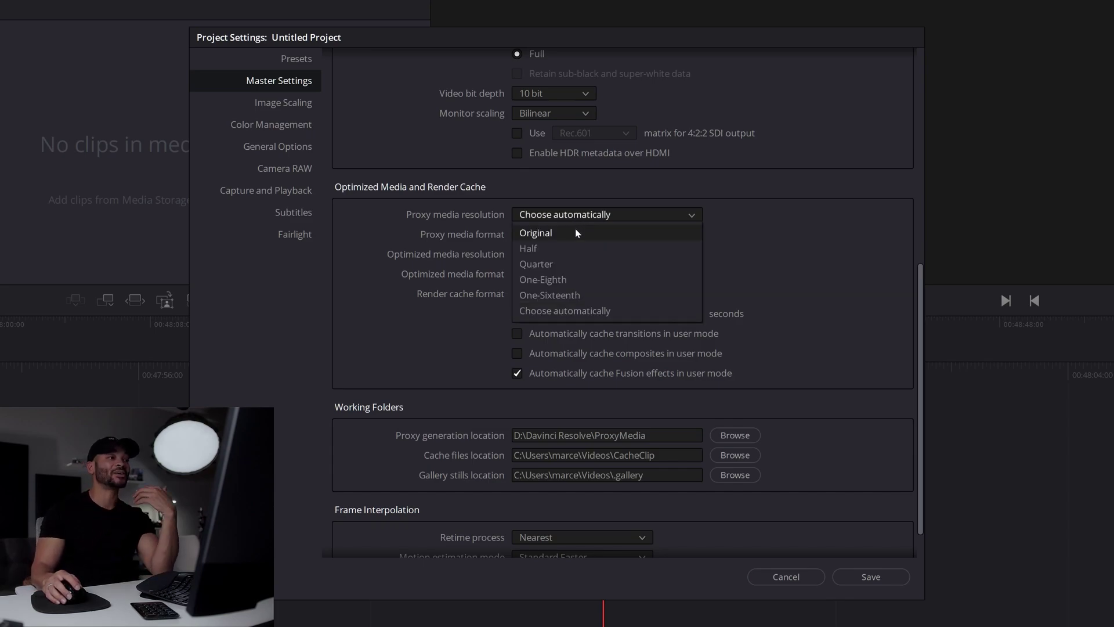
click(577, 232)
click(577, 232)
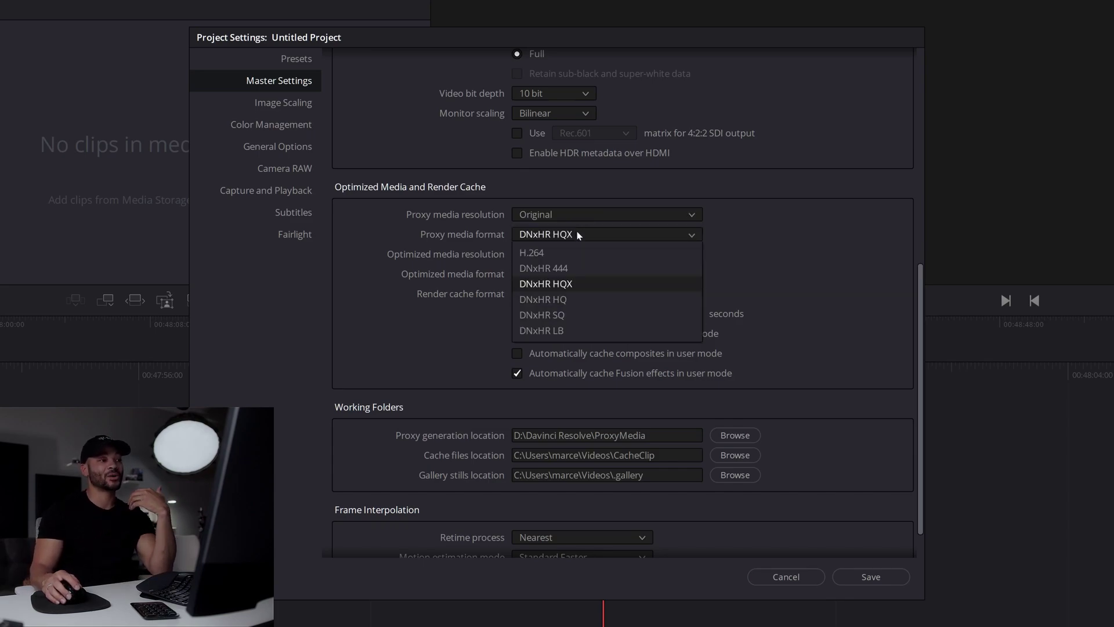
click(566, 283)
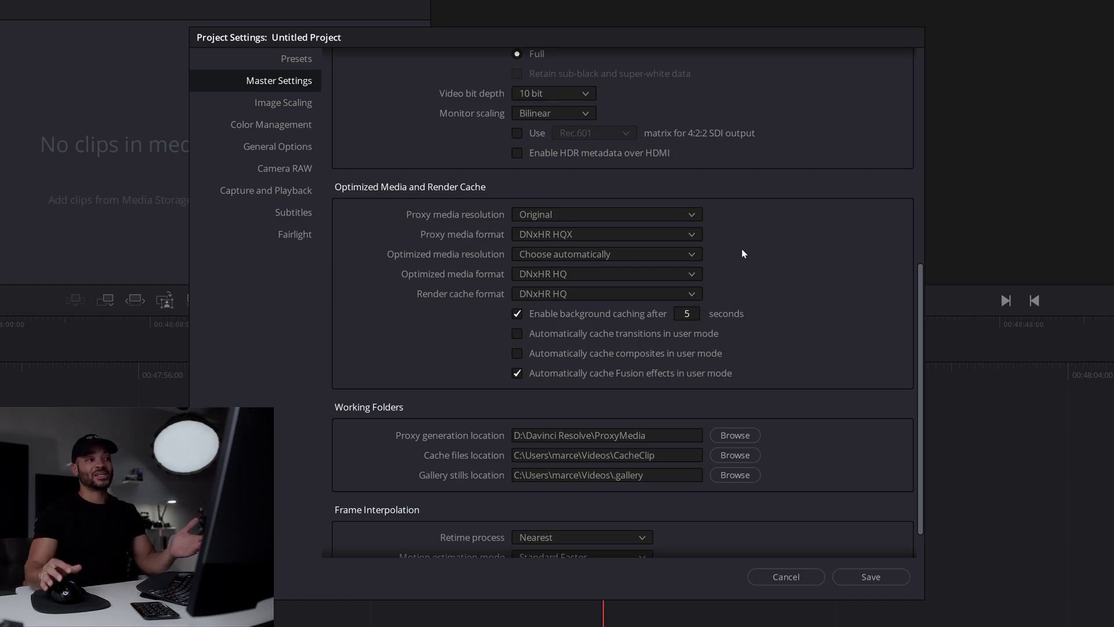
click(645, 236)
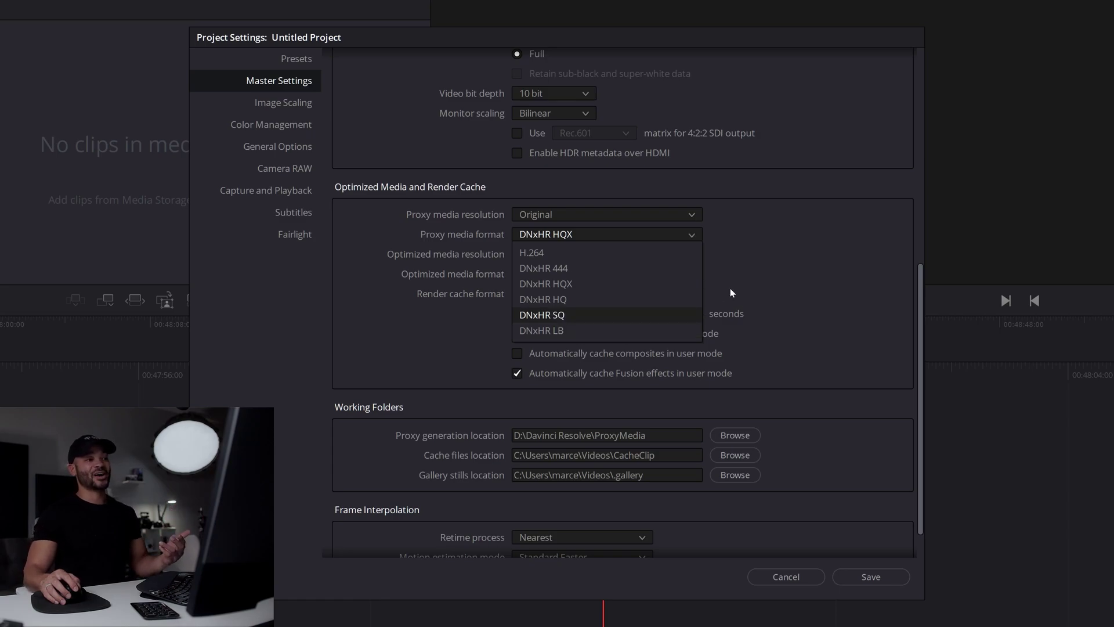
click(587, 283)
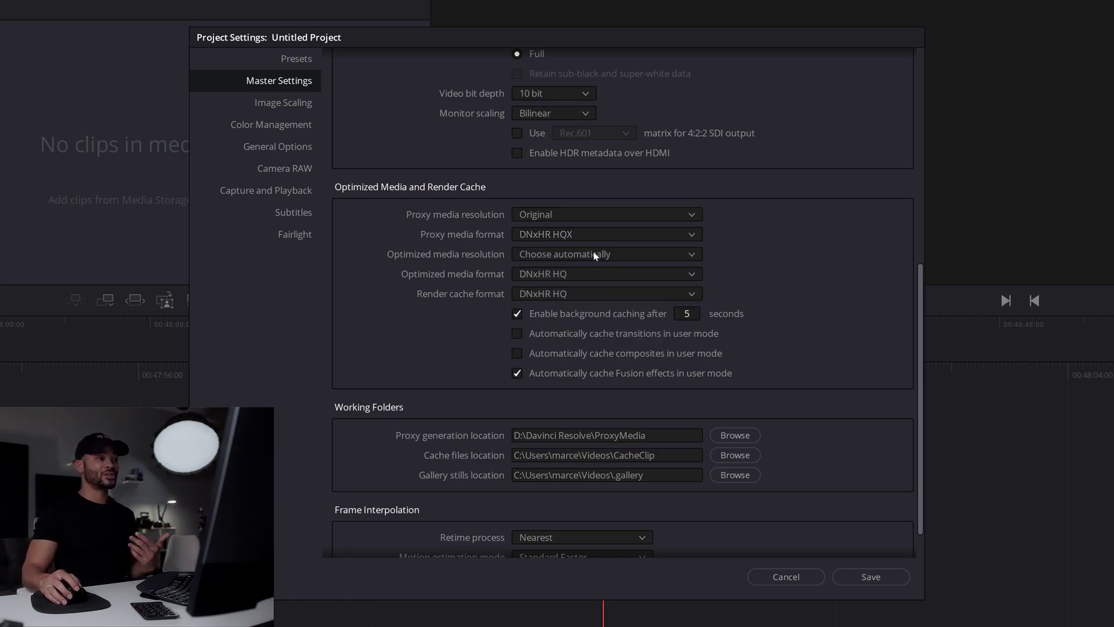
click(571, 214)
click(571, 215)
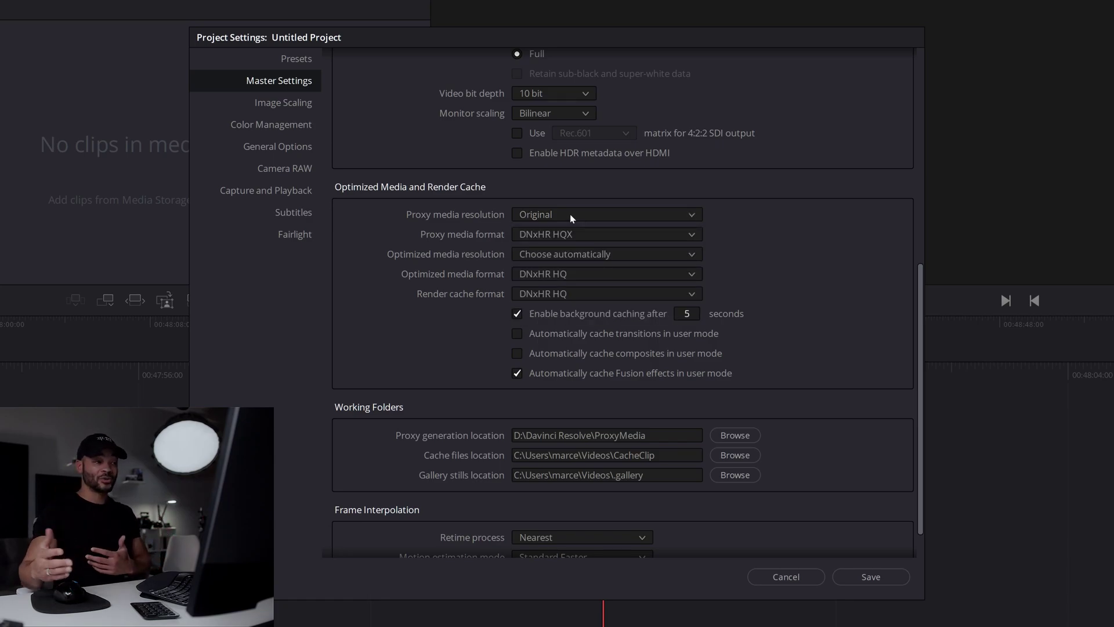
click(569, 214)
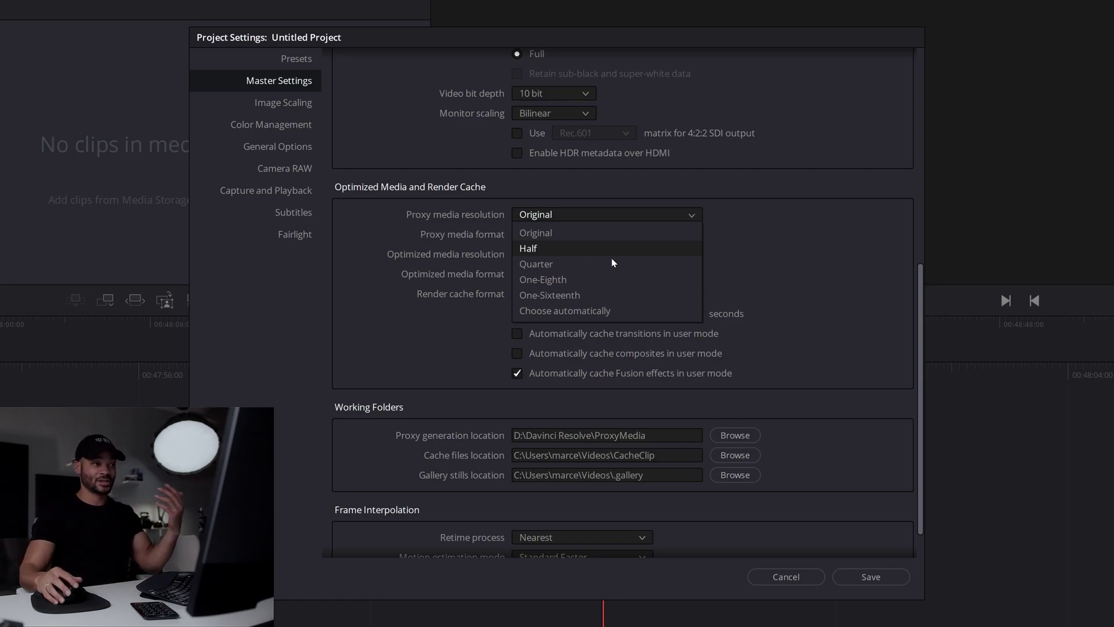
click(760, 269)
click(618, 217)
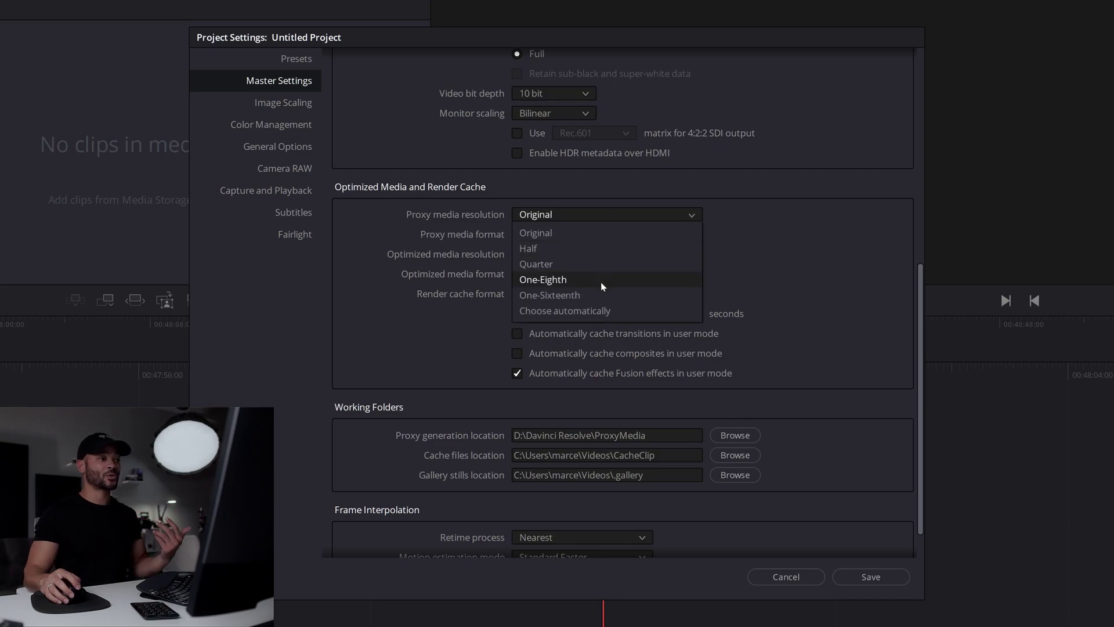
click(560, 232)
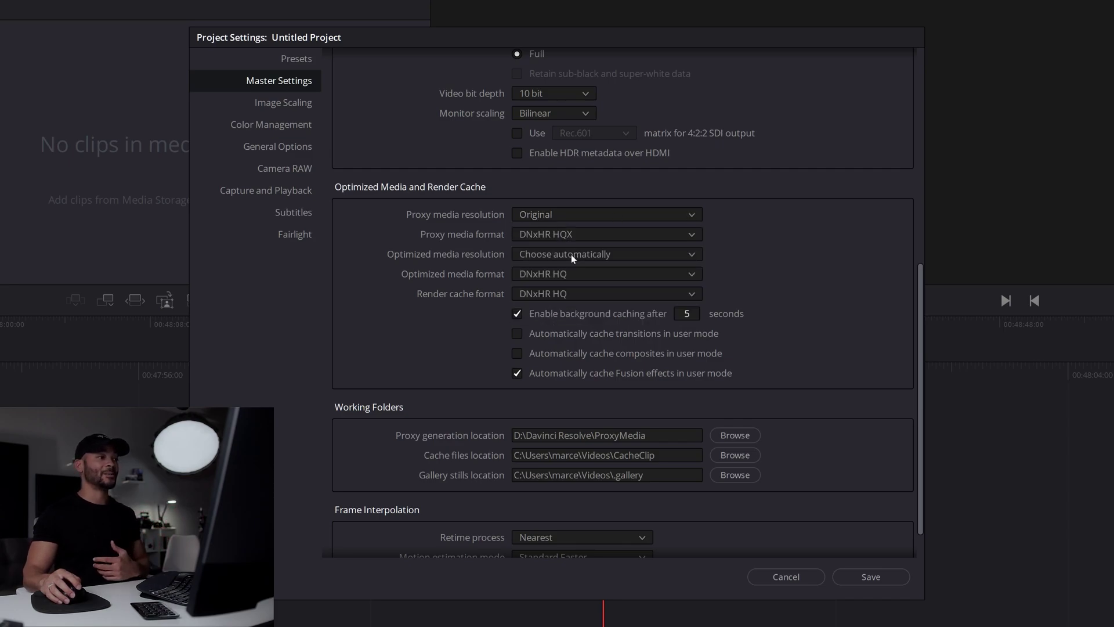
click(560, 257)
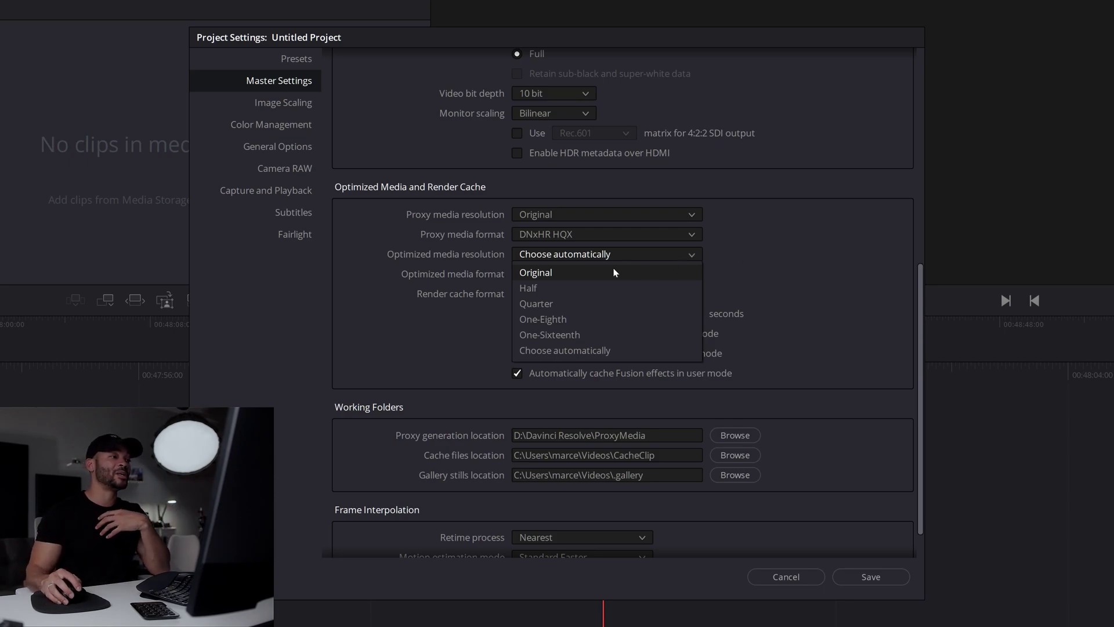
Set the optimized media resolution to Original and its format to DNxHR HQX
click(562, 272)
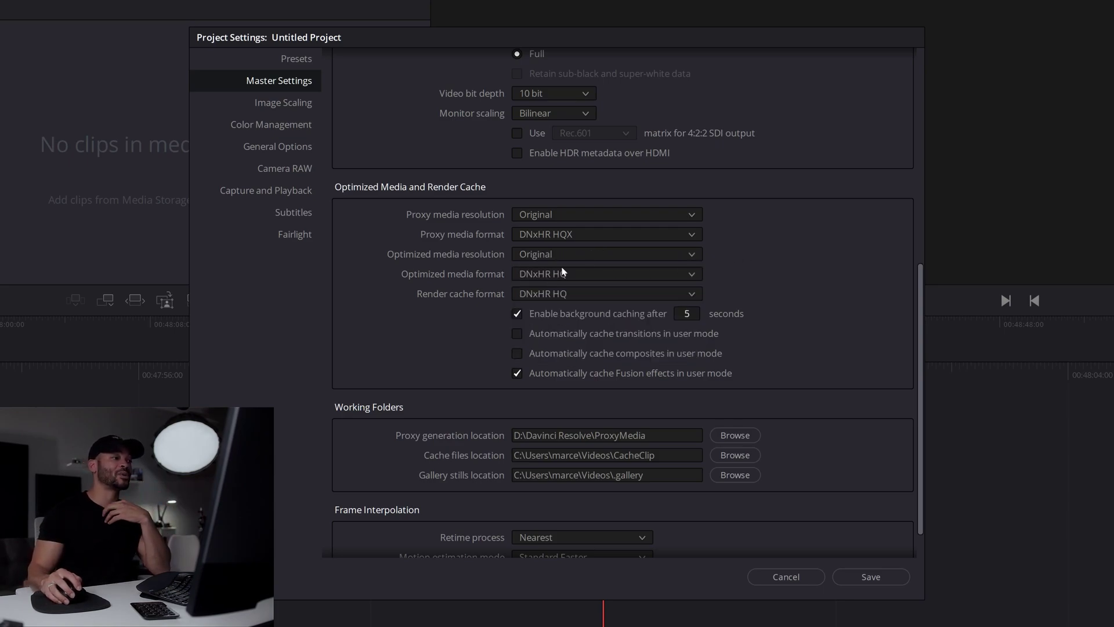
click(624, 273)
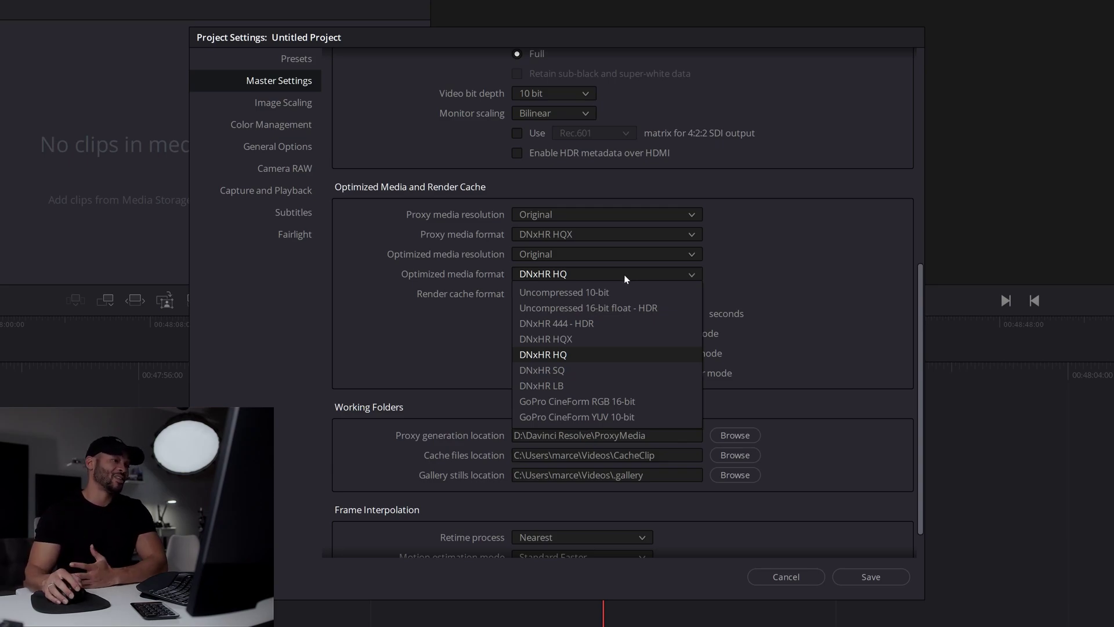
click(624, 275)
click(614, 254)
click(601, 270)
click(602, 270)
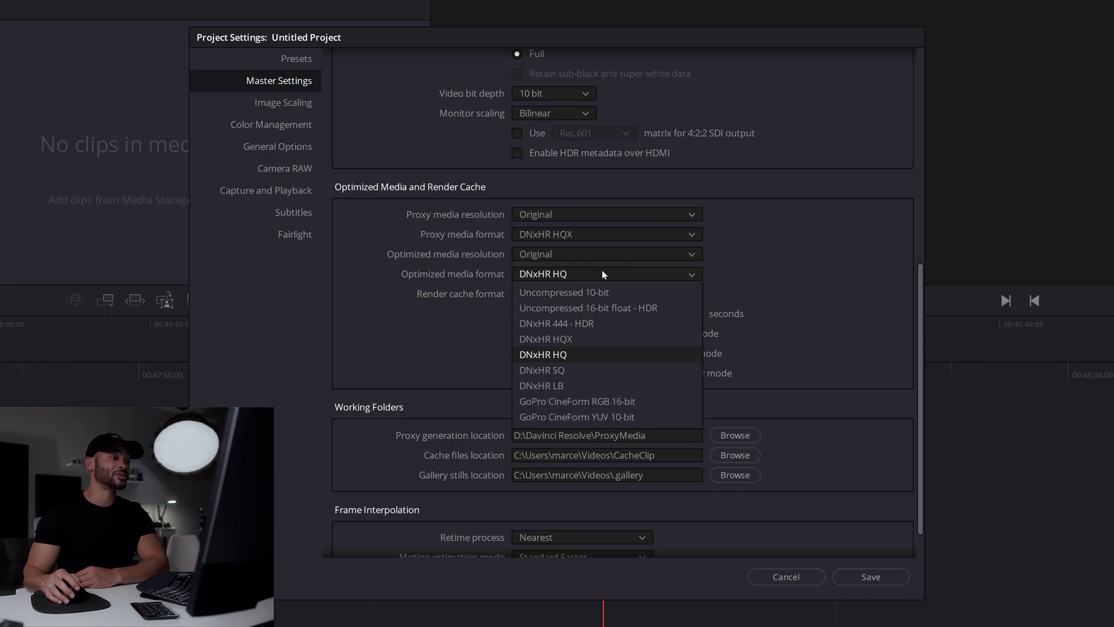
click(579, 341)
Change the render cache format from DNxHR HQ to DNxHR HQX
click(582, 296)
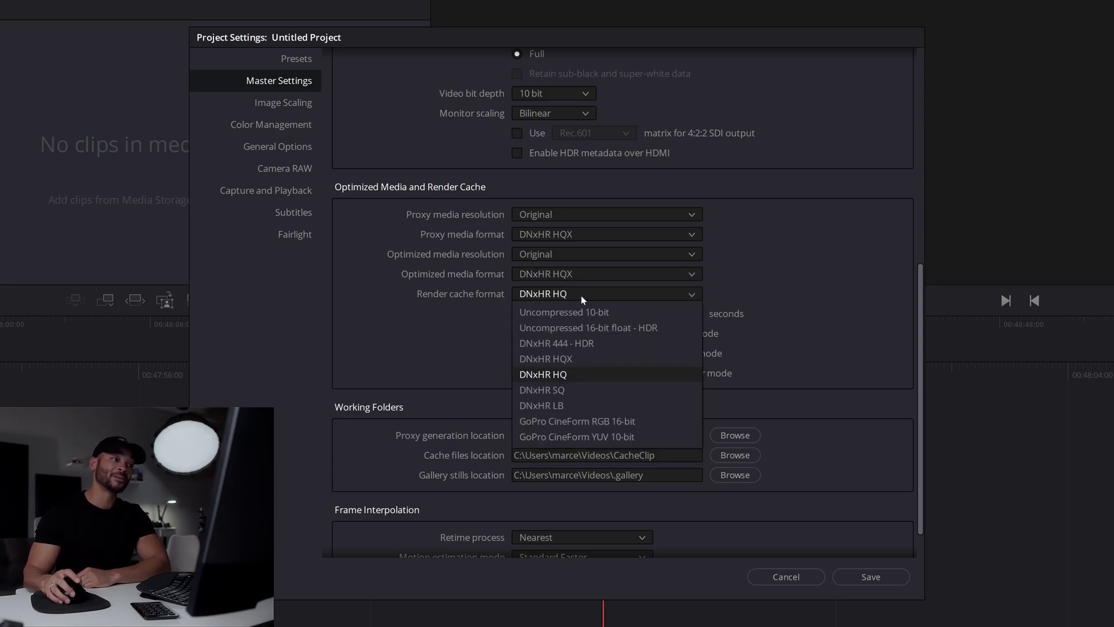
click(588, 359)
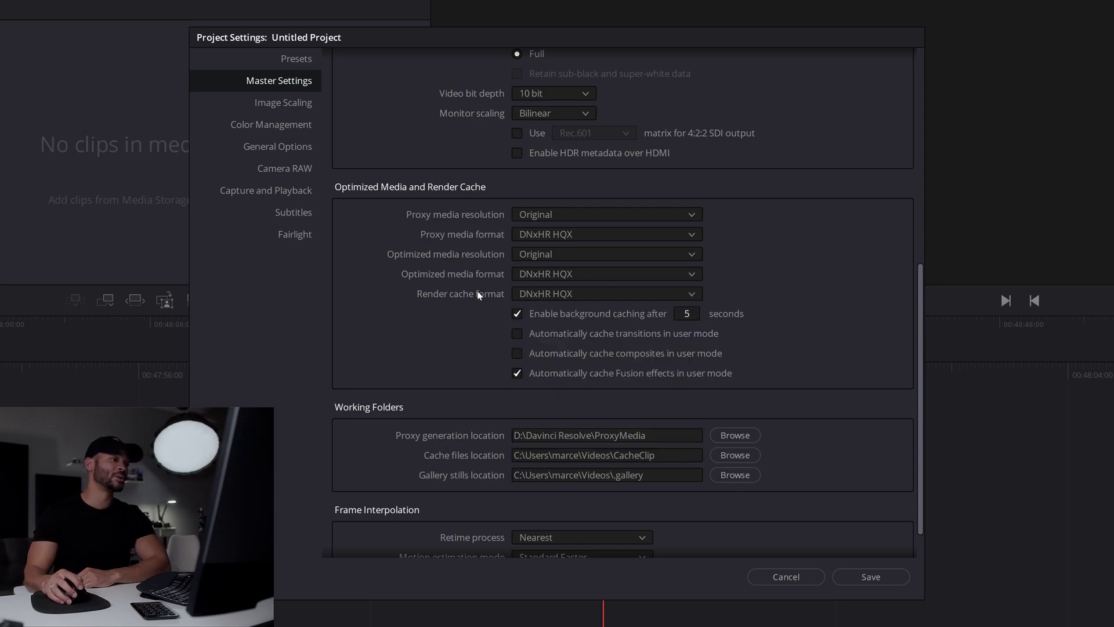
click(559, 295)
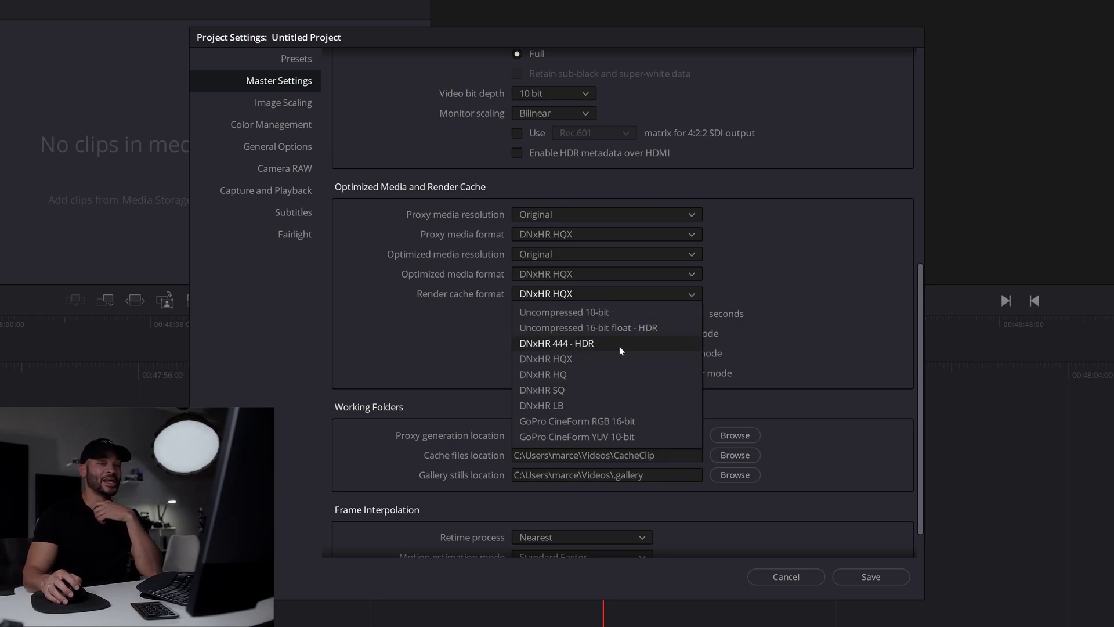
click(833, 346)
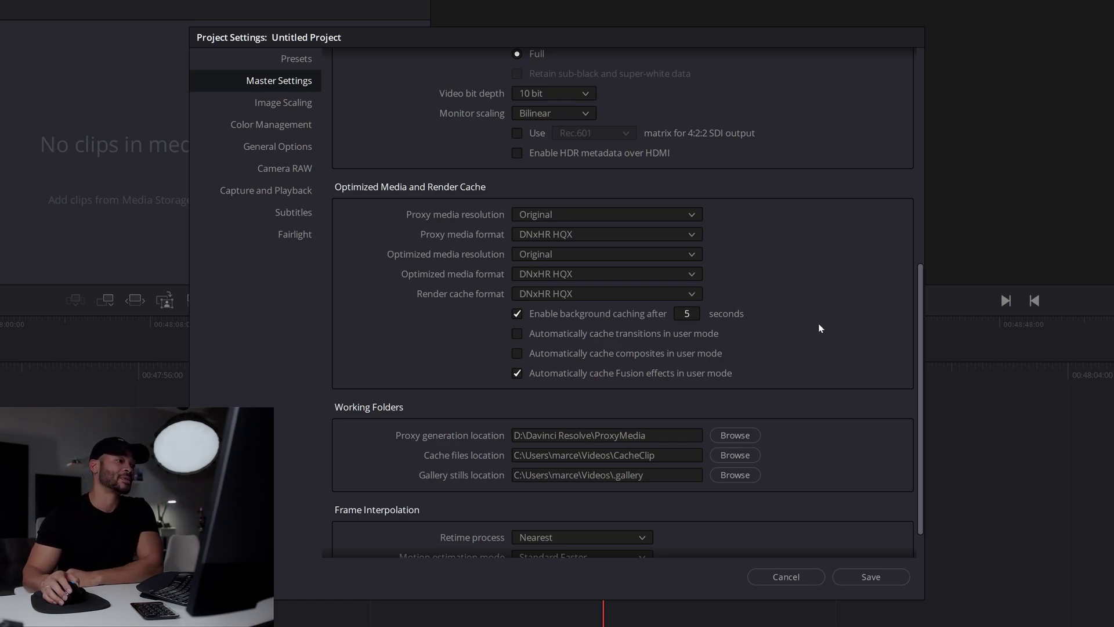
Change the background caching delay to 3 seconds
scroll(821, 329, down, 1)
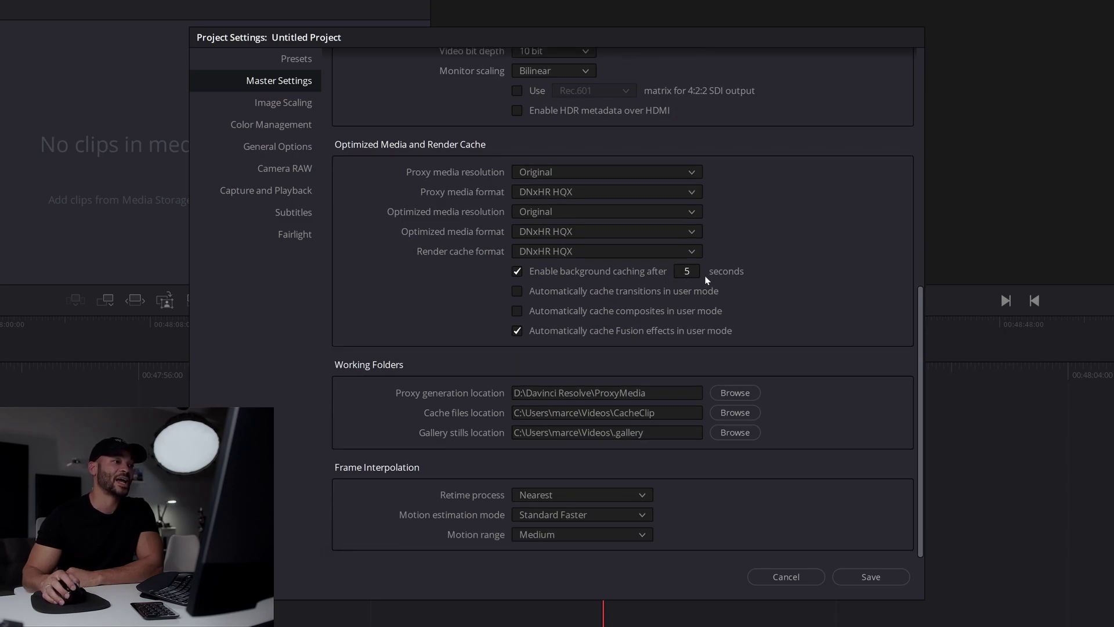
click(688, 271)
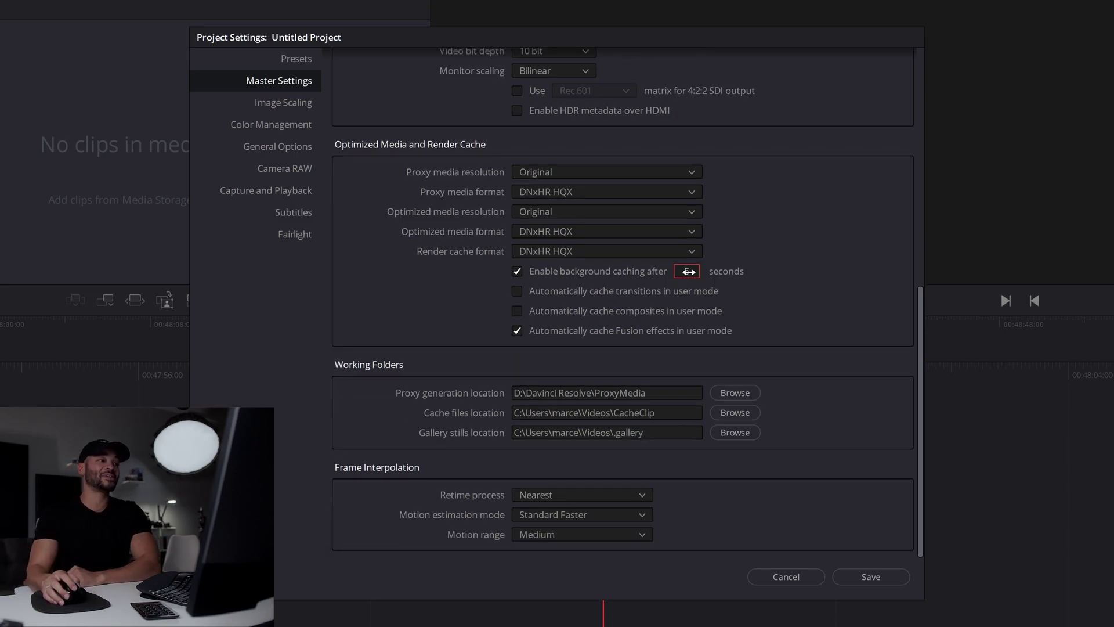
text(3)
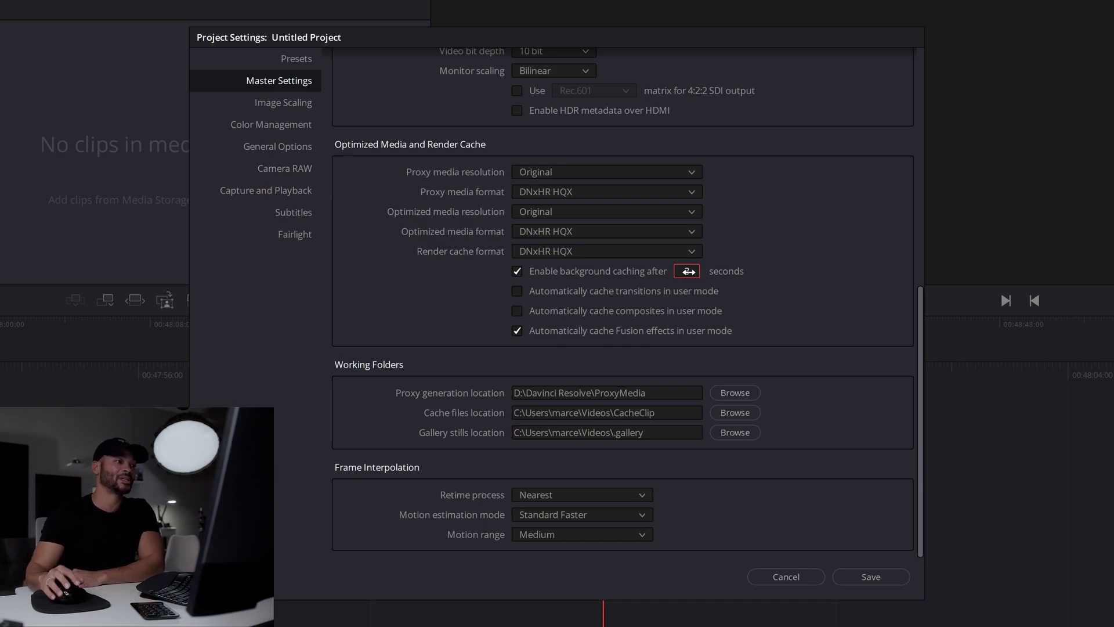
click(487, 348)
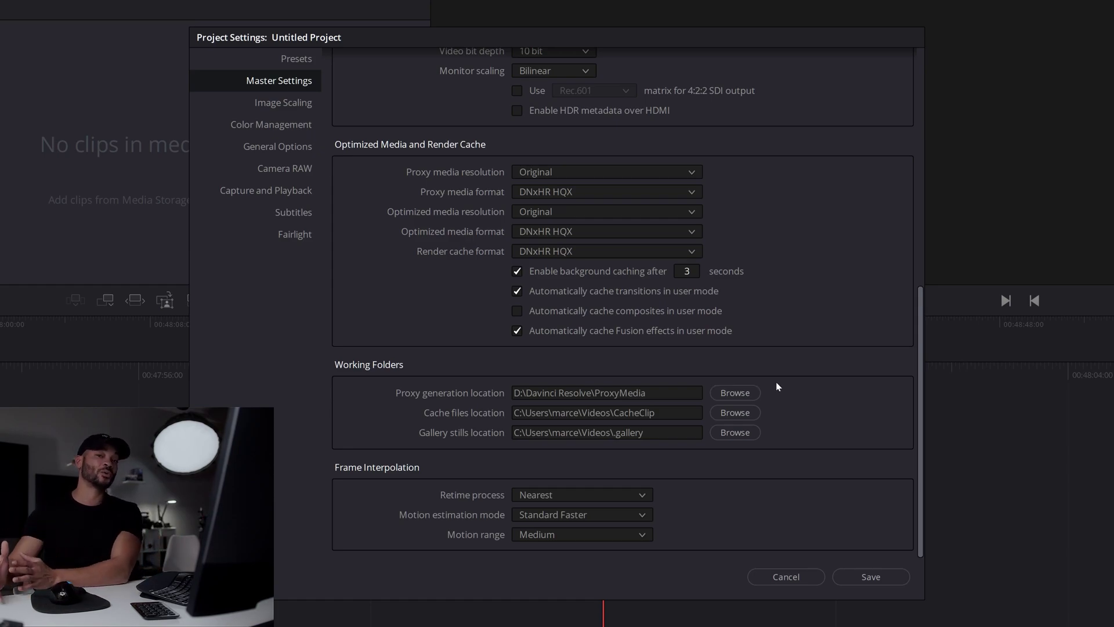
Browse for a proxy generation folder and pick ProxyMedia under Current Projects (D:) > Davinci Resolve
click(732, 393)
scroll(250, 314, down, 1)
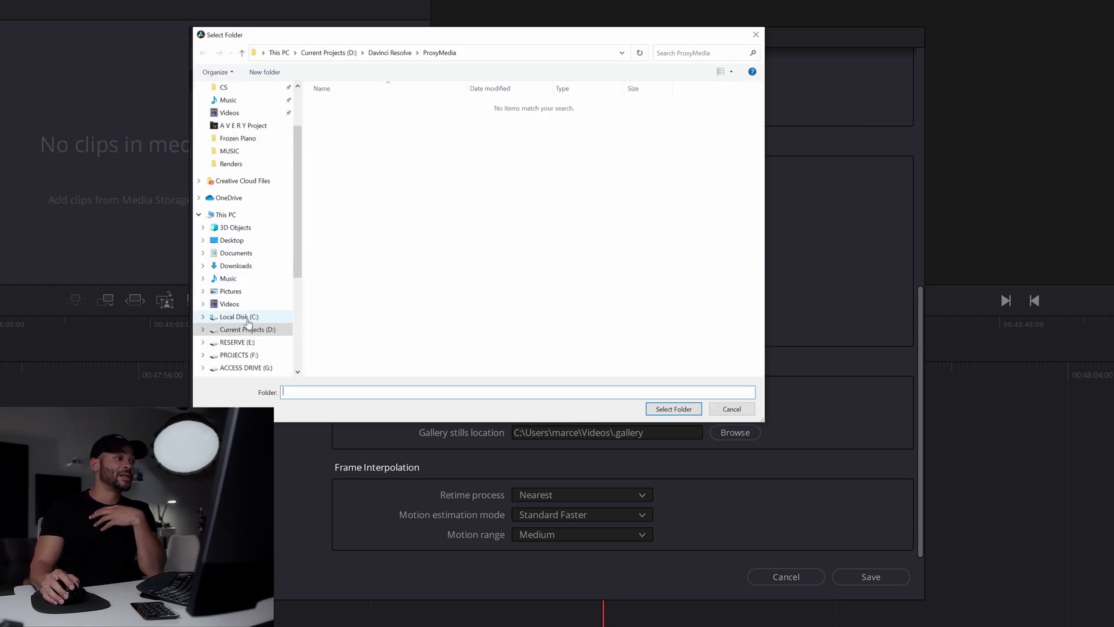
click(248, 318)
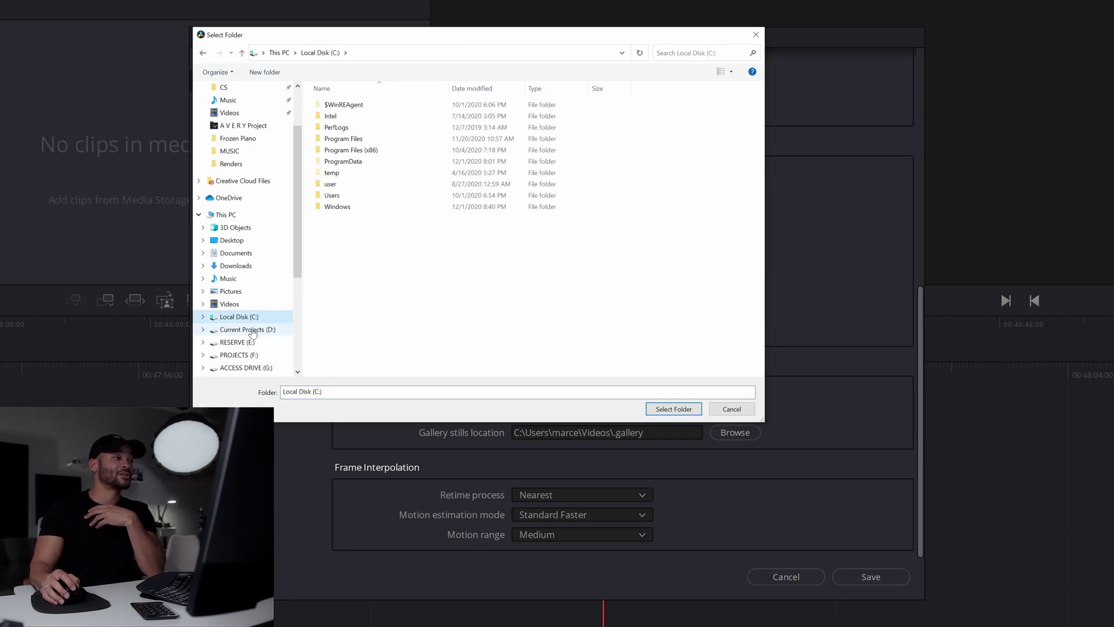
click(252, 331)
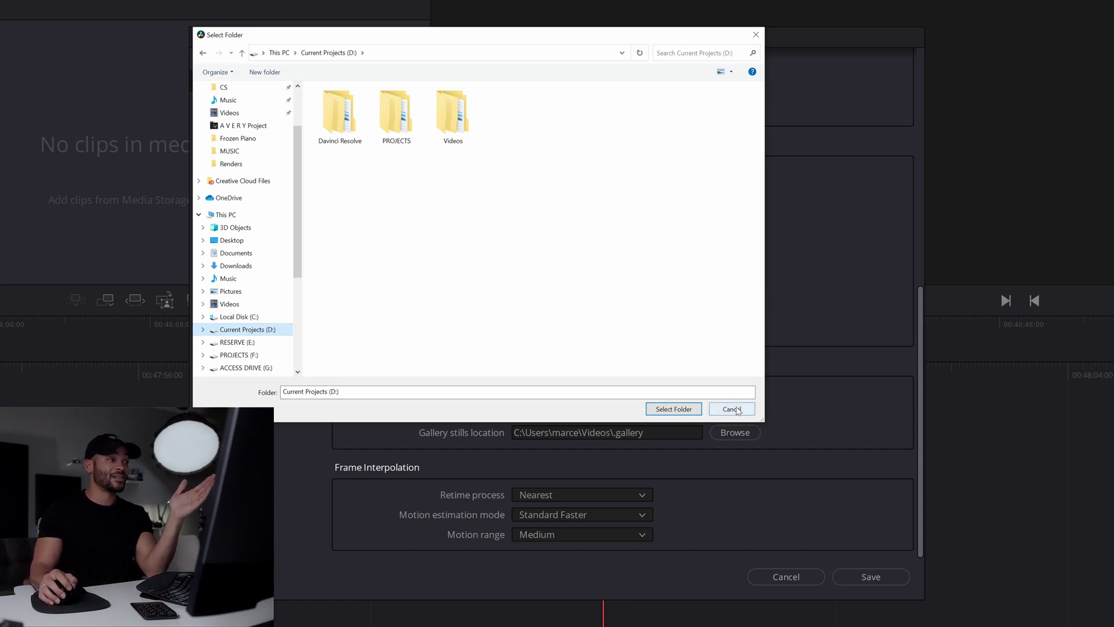
click(362, 139)
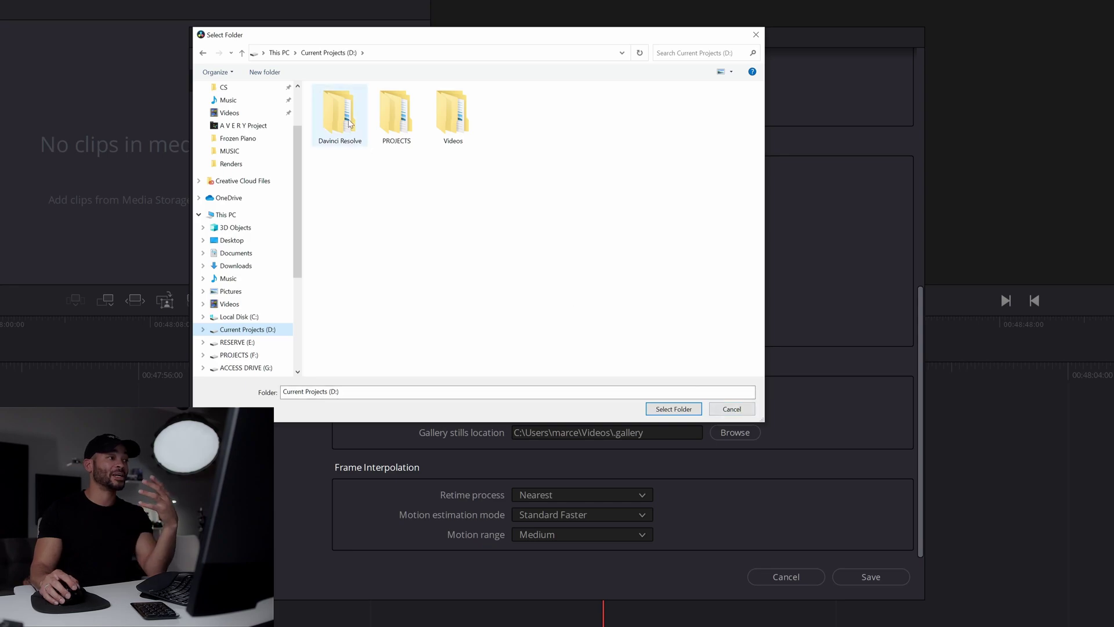
double_click(363, 140)
click(358, 128)
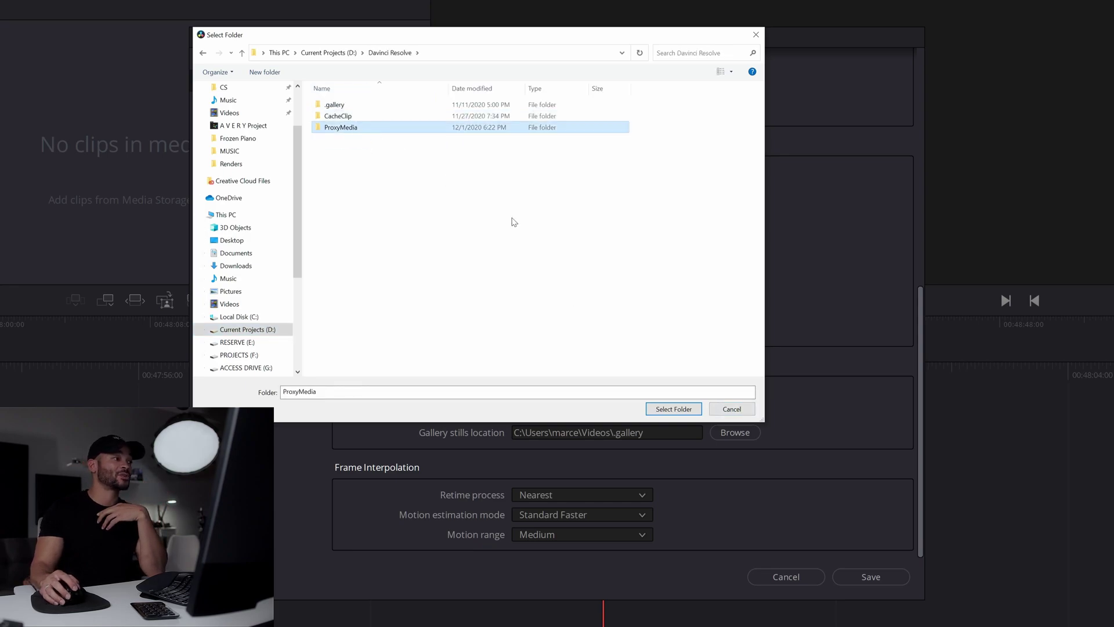
Apply ProxyMedia as the proxy generation location
click(689, 409)
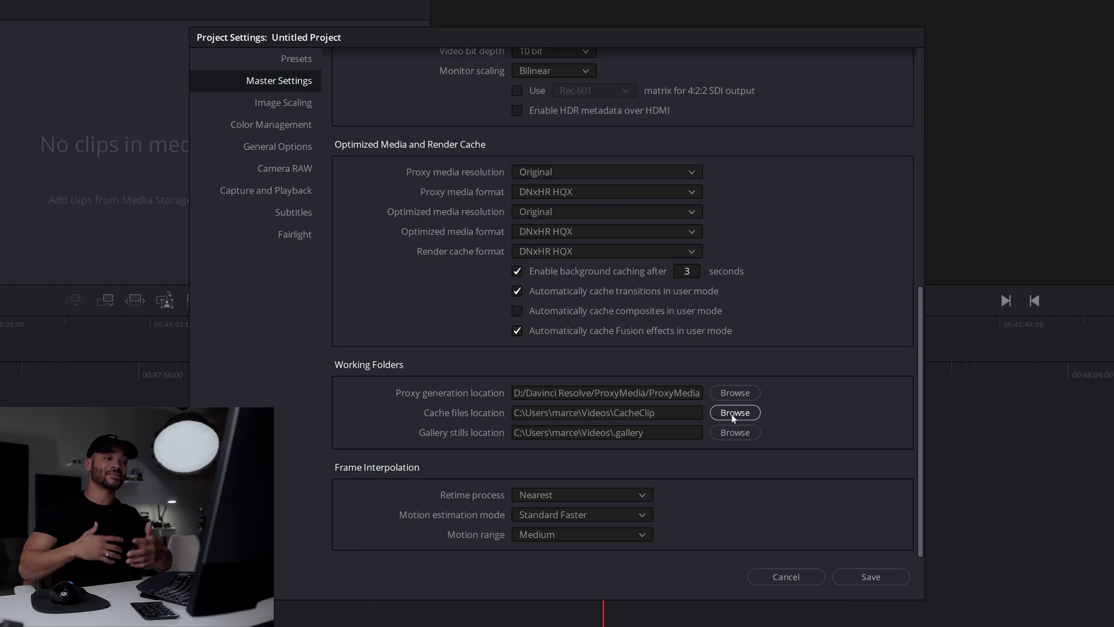
Set the cache files location to the CacheClip folder in D:/Davinci Resolve
click(734, 413)
scroll(250, 348, down, 1)
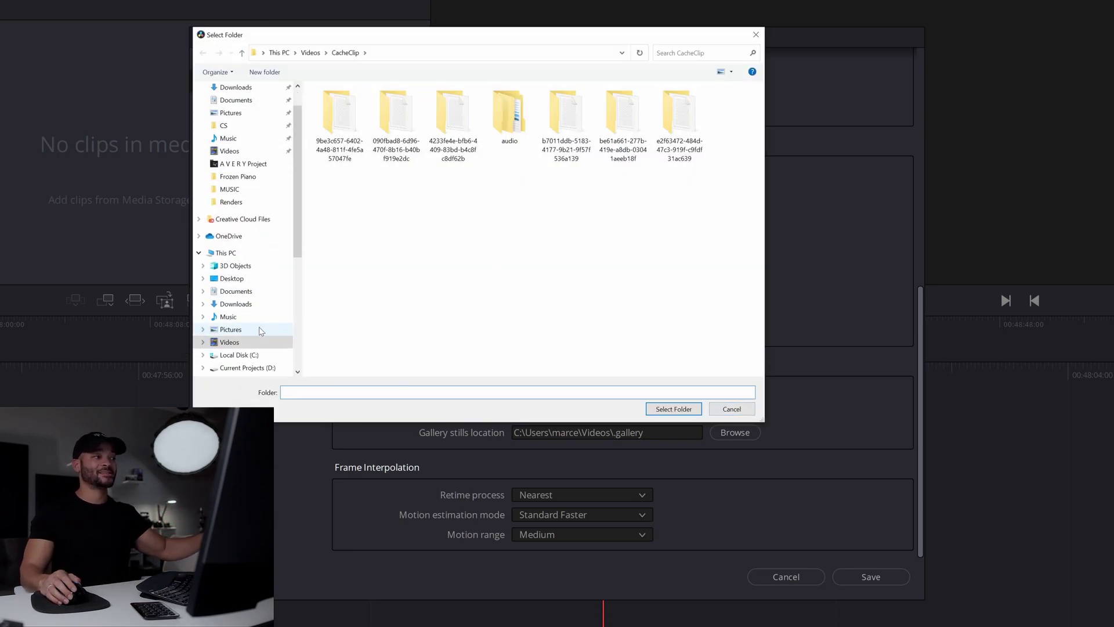
click(257, 367)
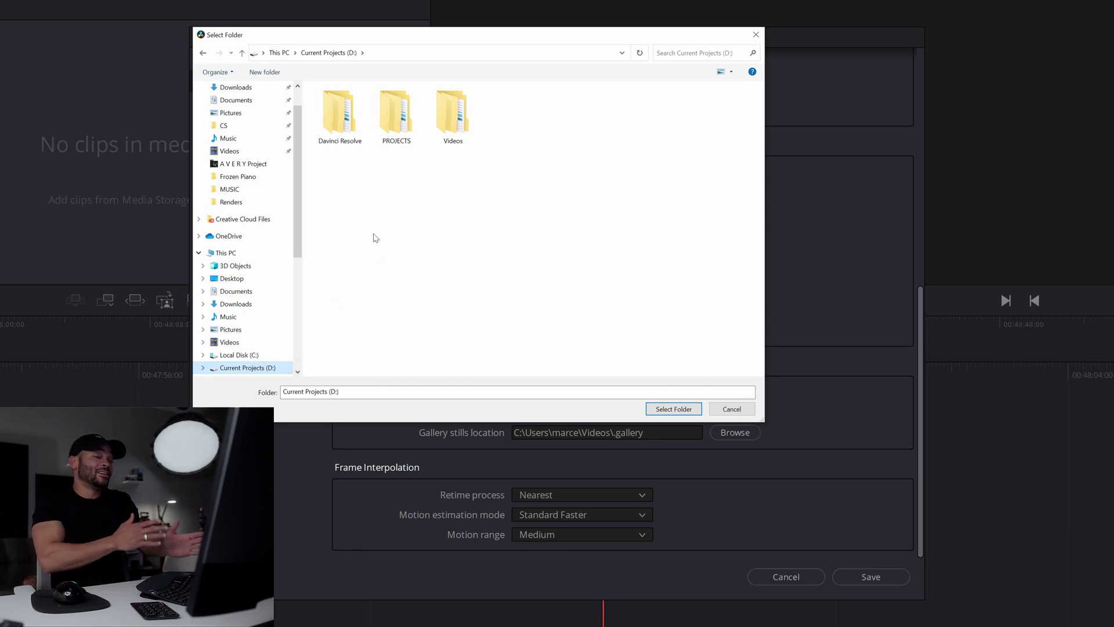
click(348, 128)
double_click(349, 128)
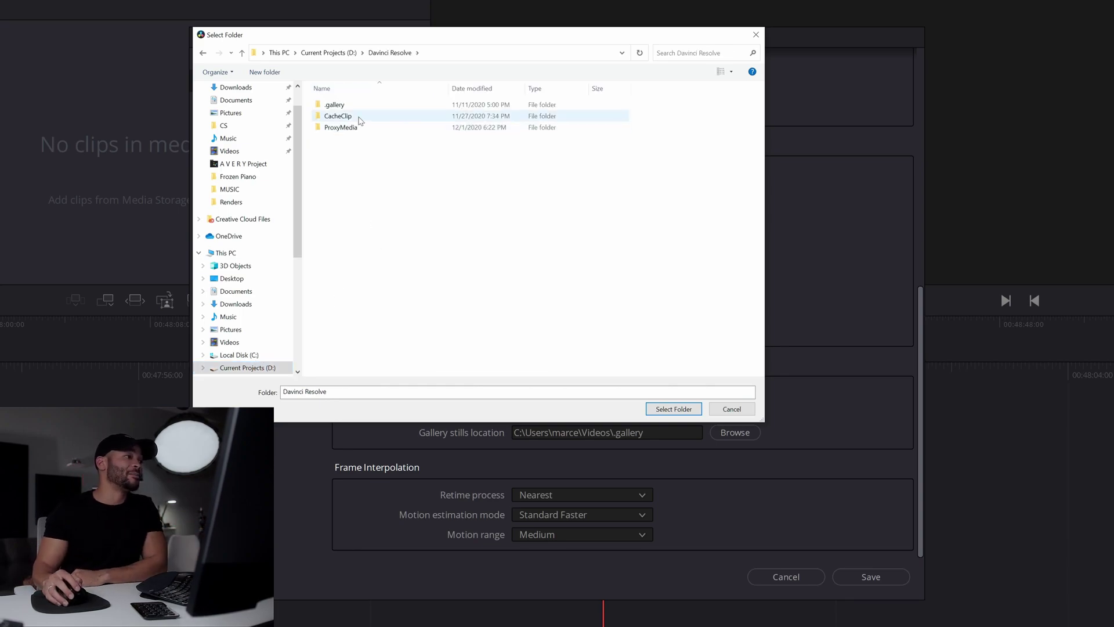
click(340, 117)
click(677, 409)
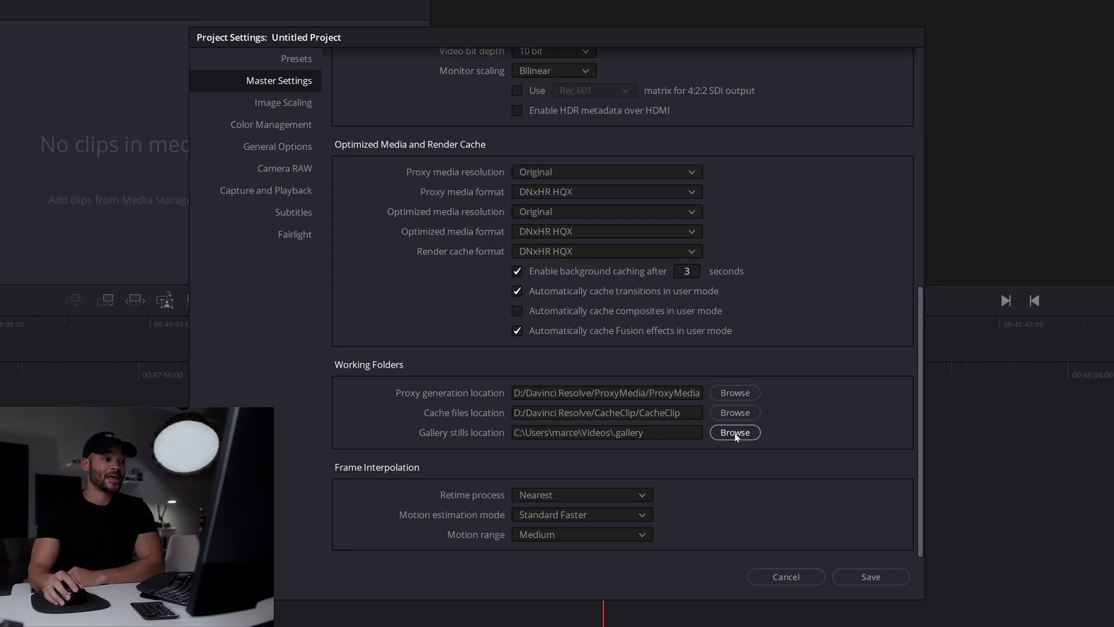
Set the gallery stills location to the .gallery folder in D:/Davinci Resolve
click(734, 433)
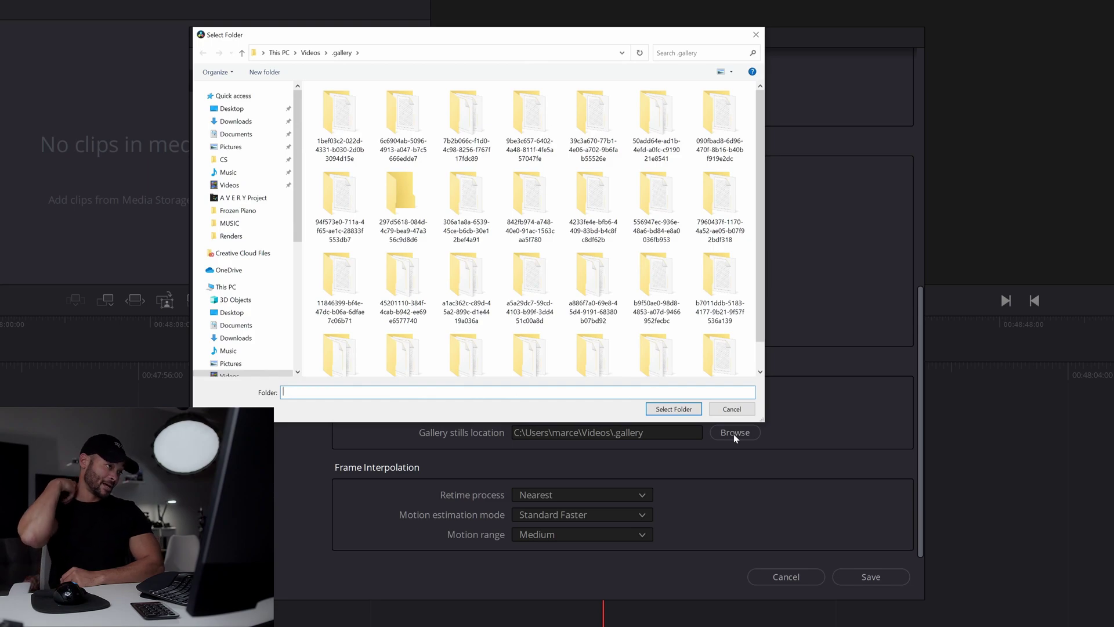
scroll(251, 345, down, 2)
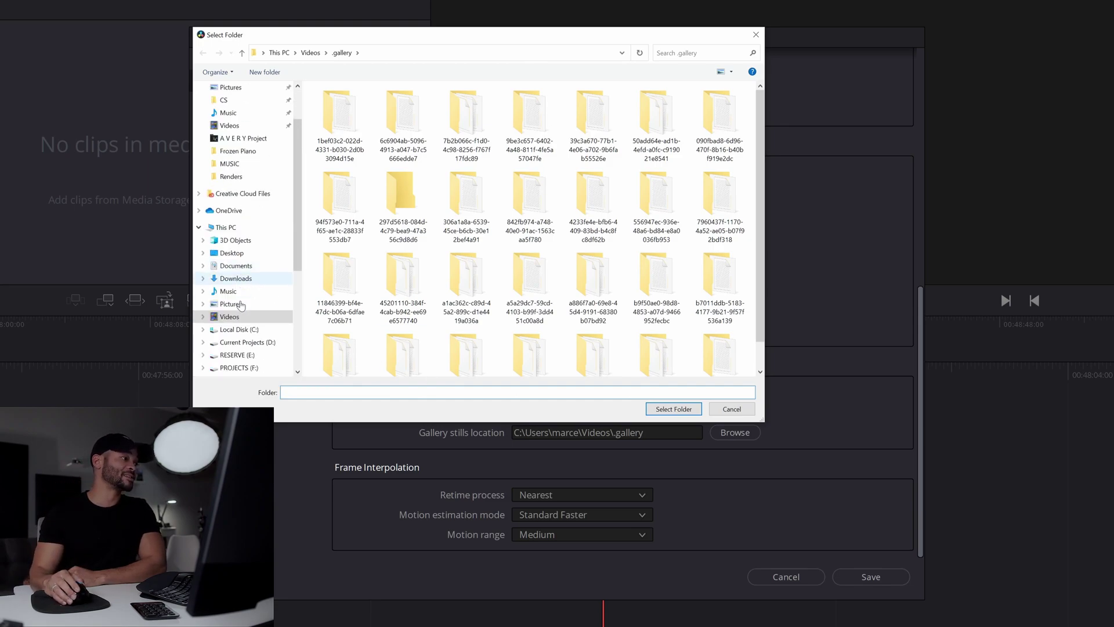
click(251, 343)
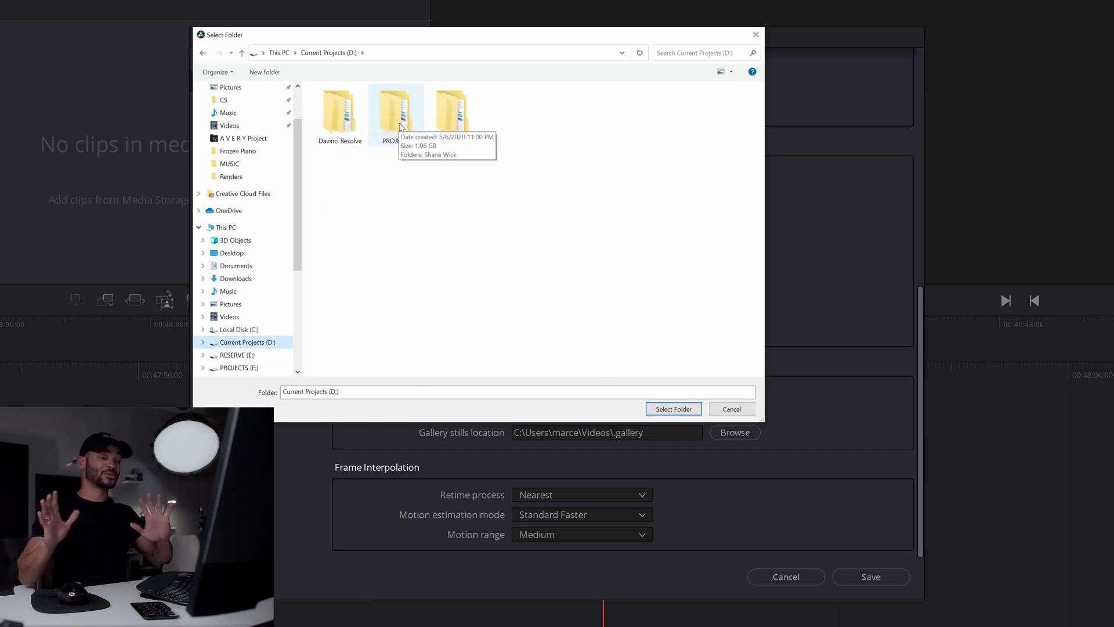
double_click(348, 125)
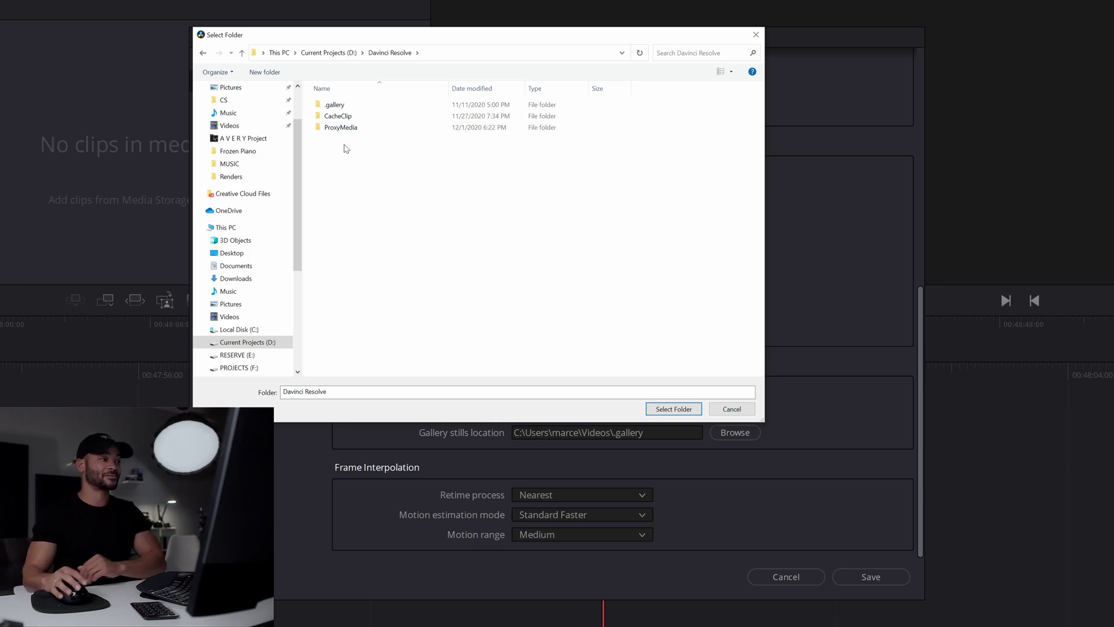
click(357, 107)
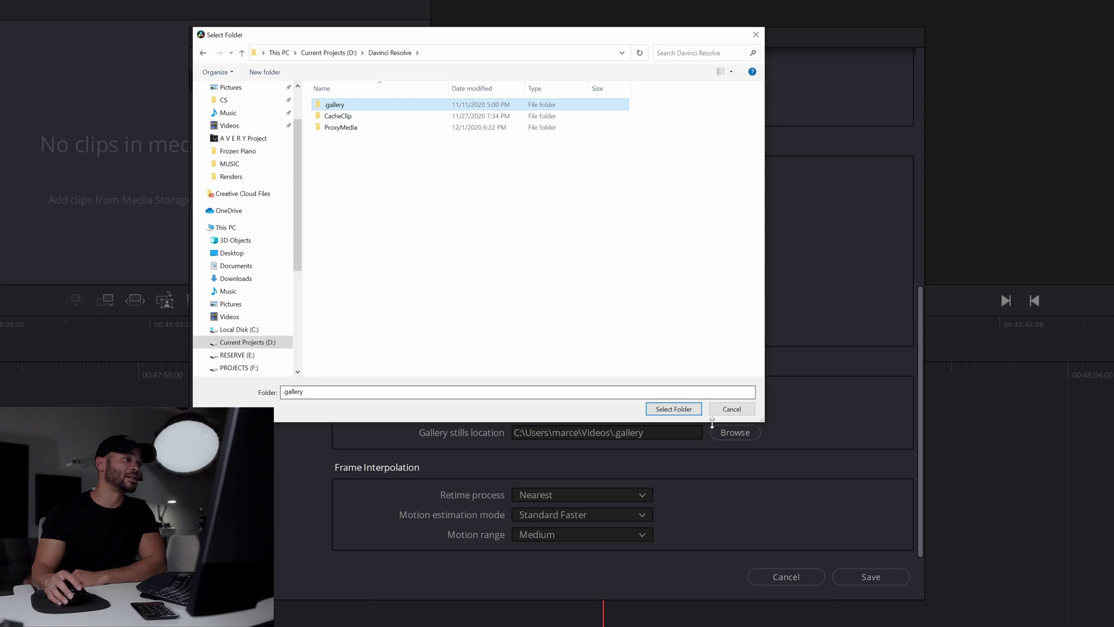
click(673, 409)
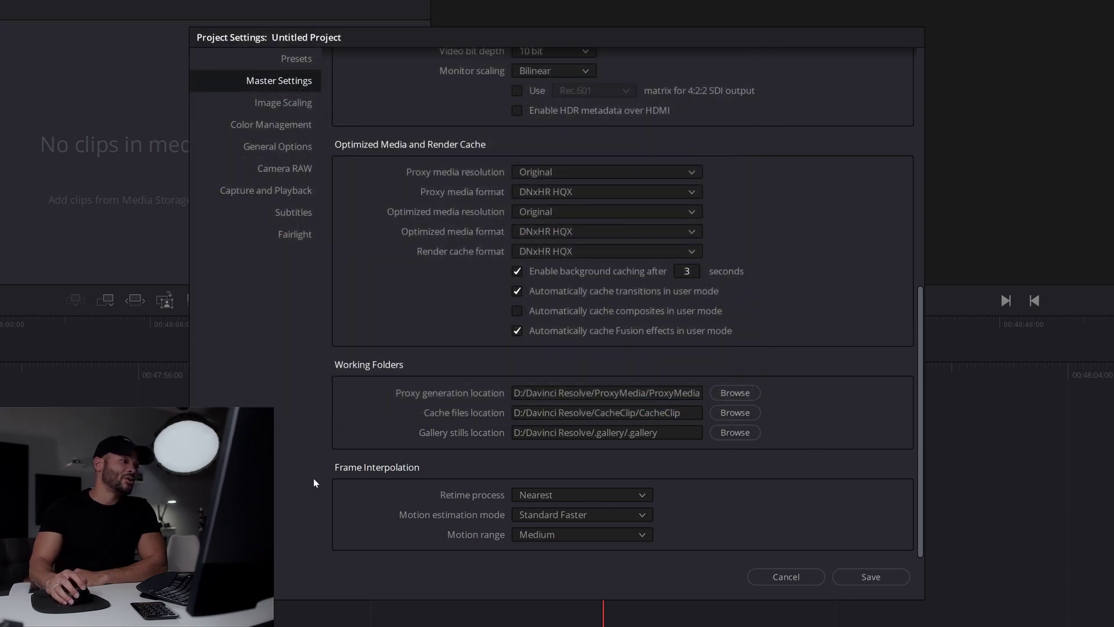
click(602, 495)
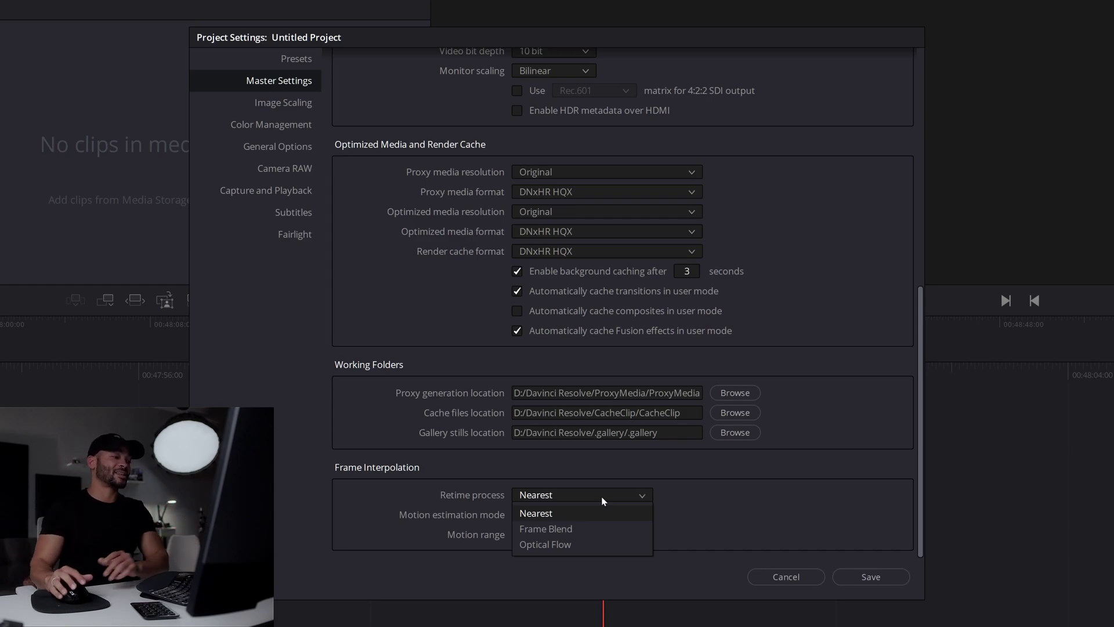
click(602, 498)
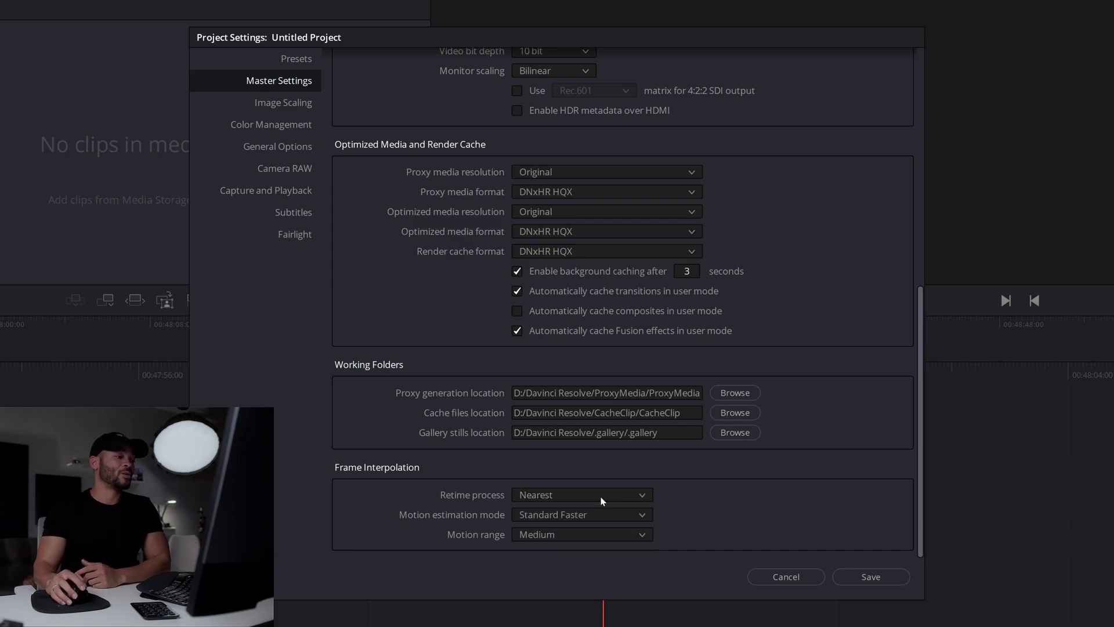
click(563, 497)
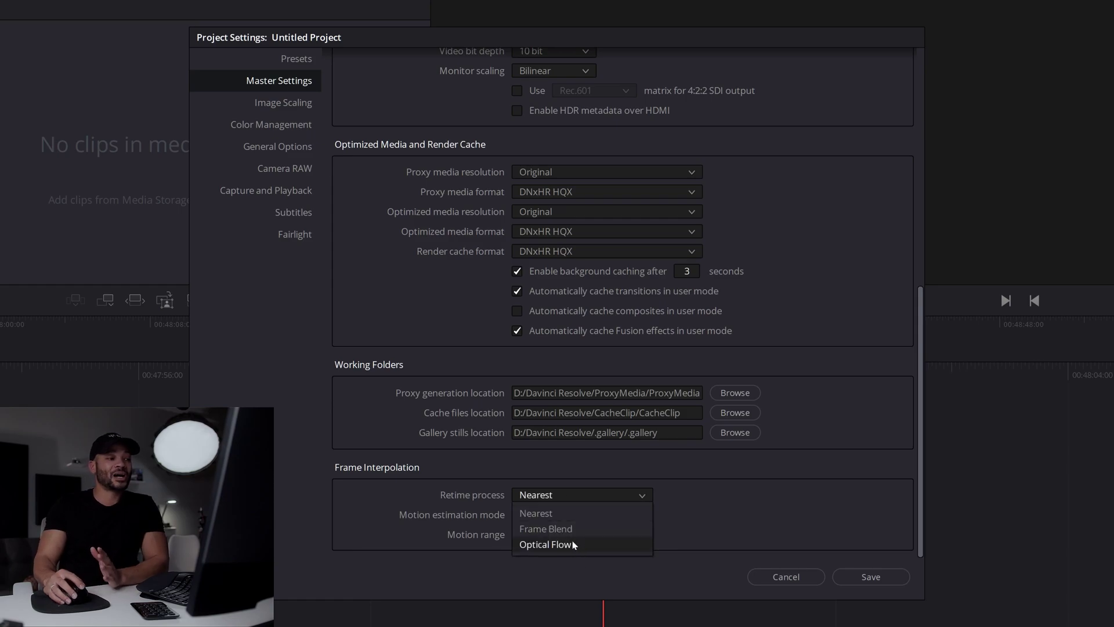
click(698, 505)
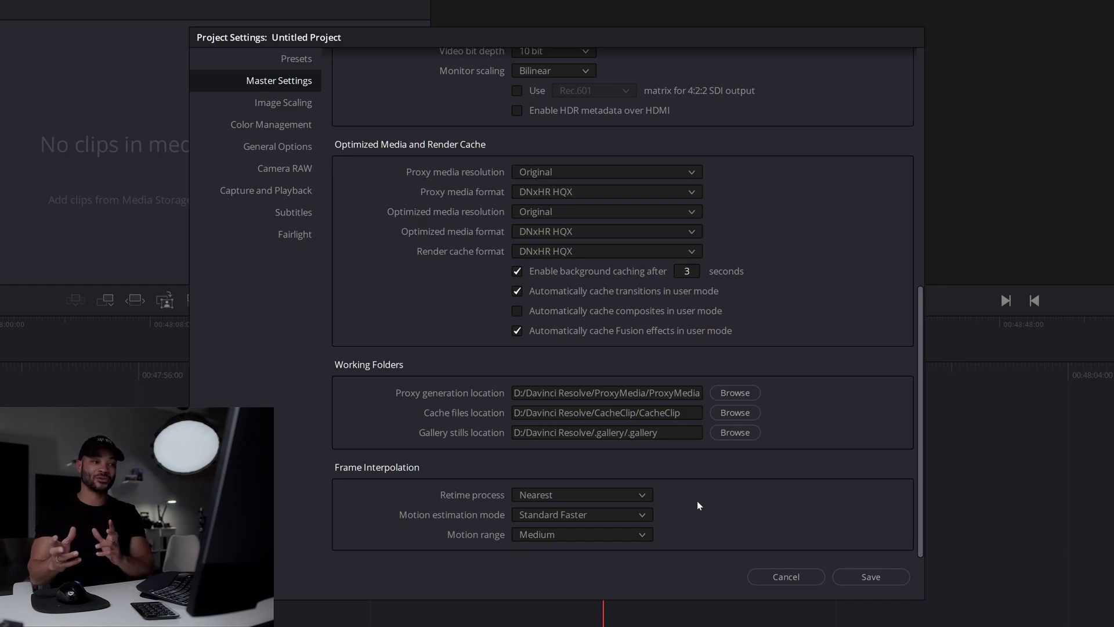
click(623, 497)
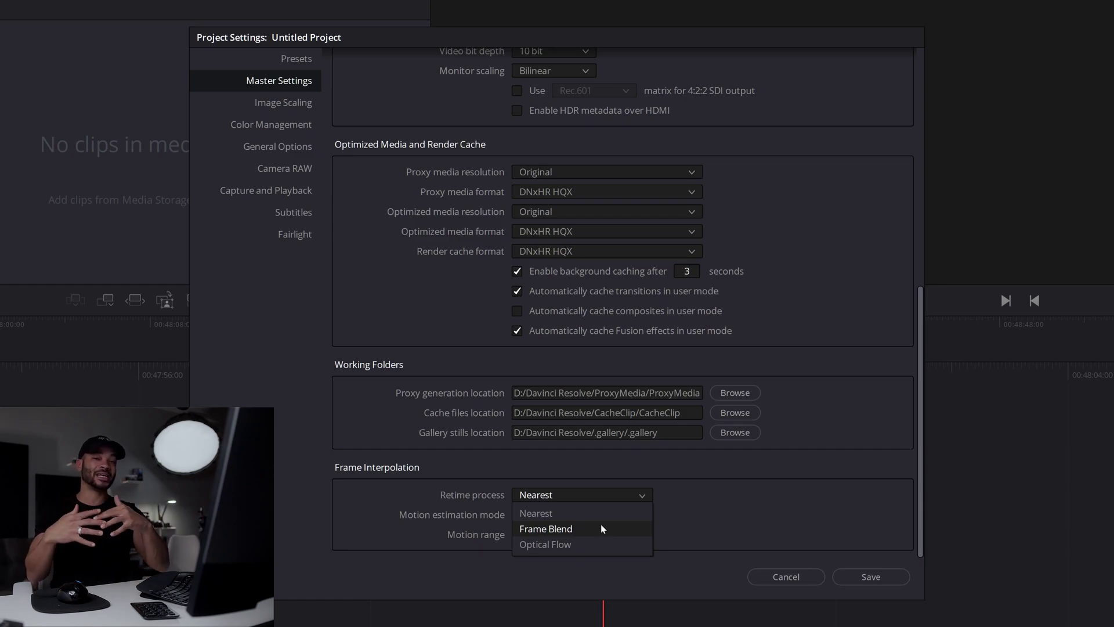
click(677, 503)
click(642, 495)
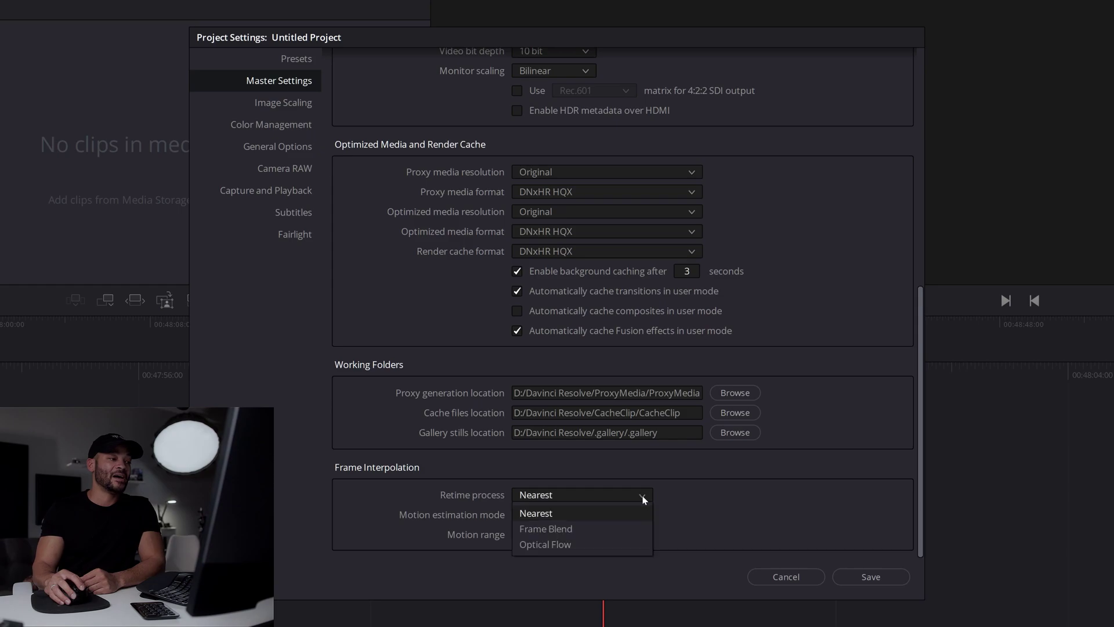
click(609, 513)
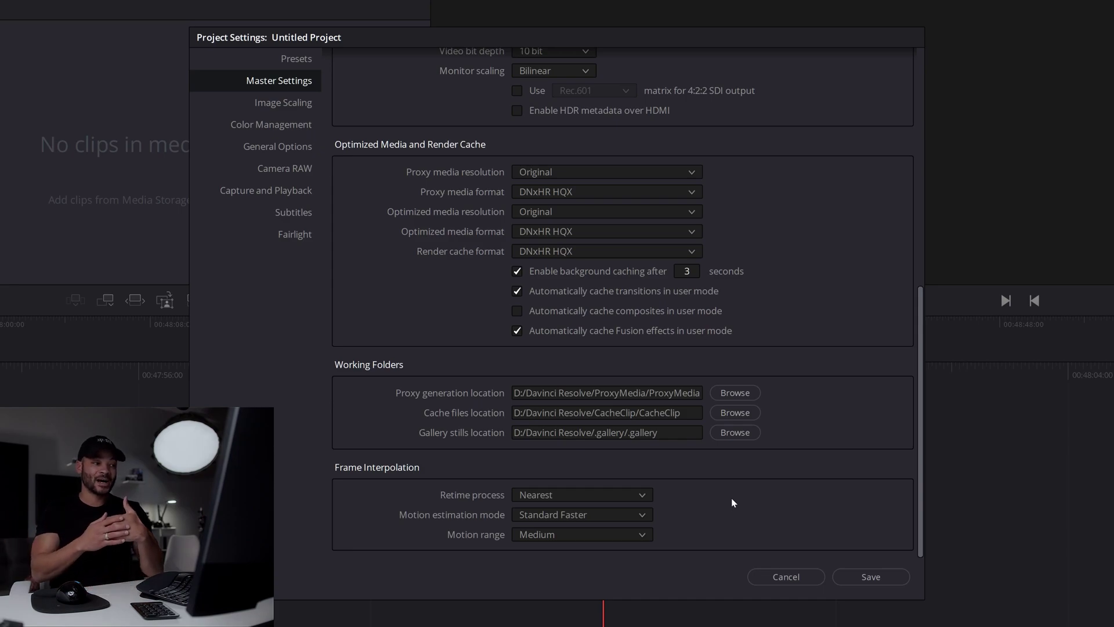
click(601, 495)
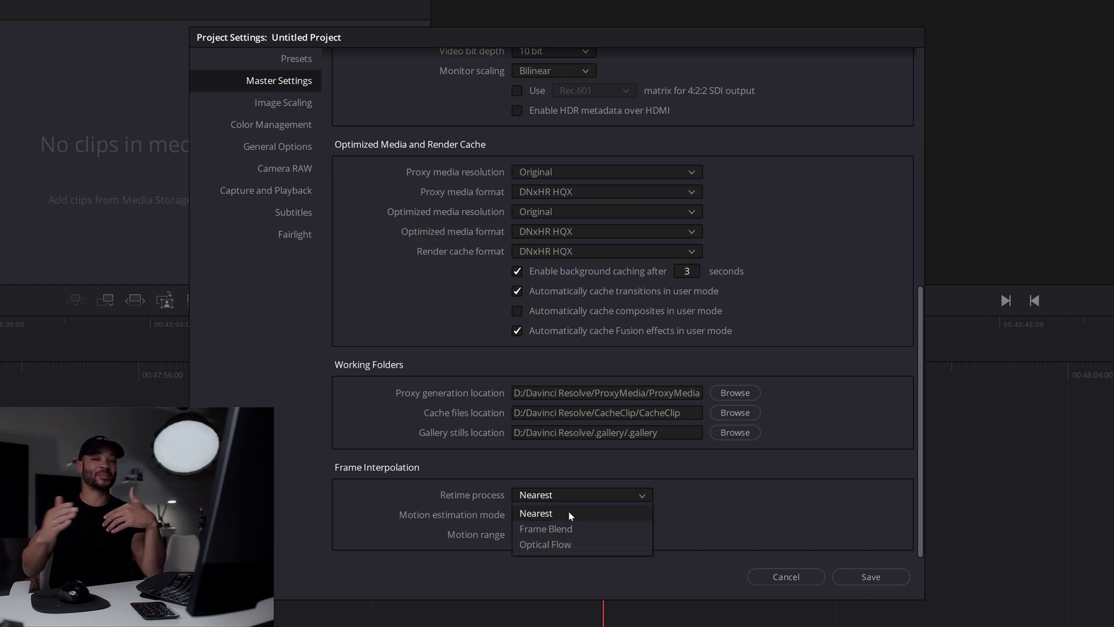
click(634, 512)
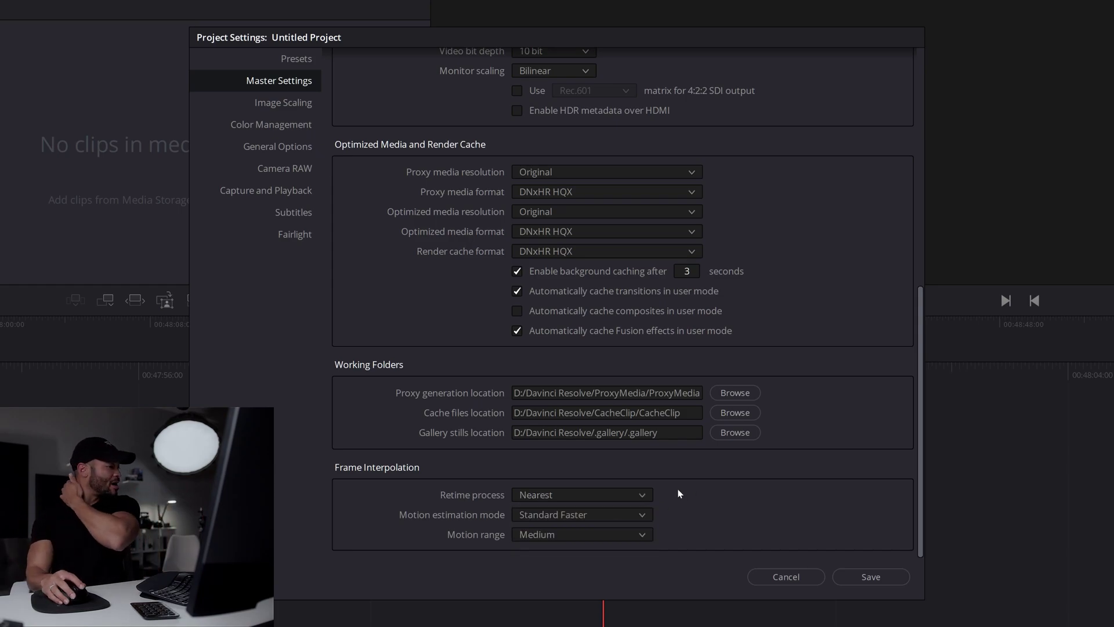
click(636, 494)
click(598, 513)
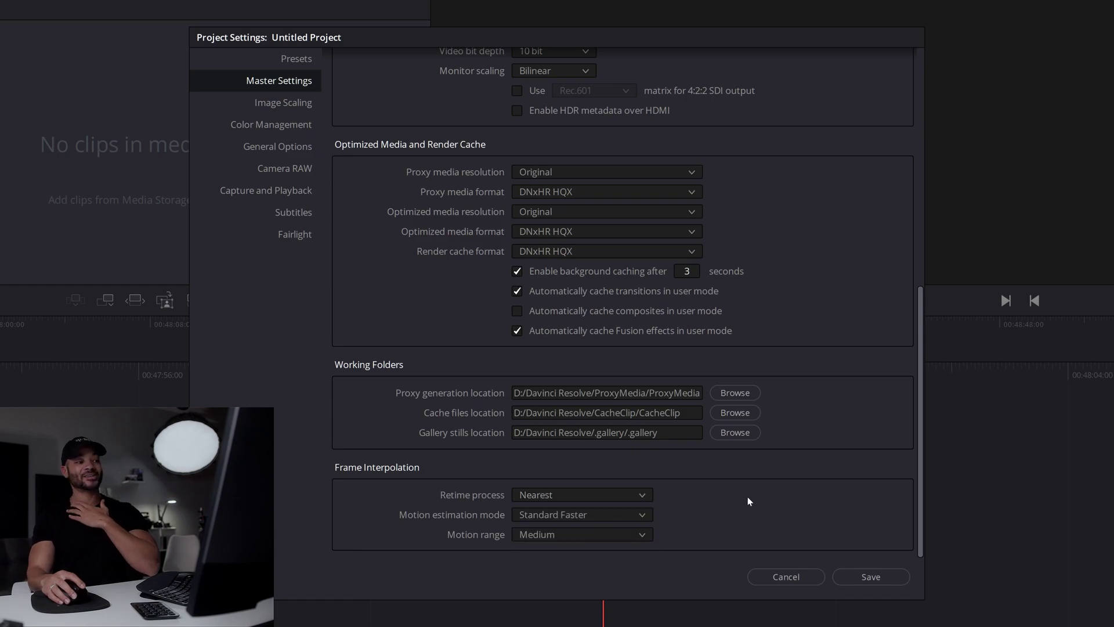
click(618, 498)
click(570, 543)
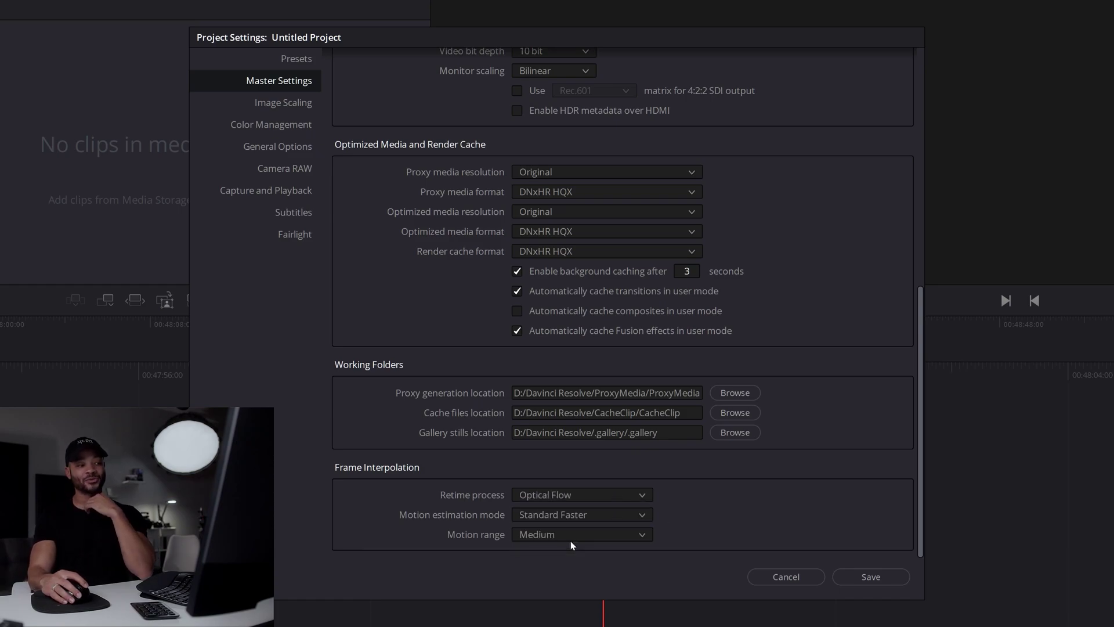
click(591, 493)
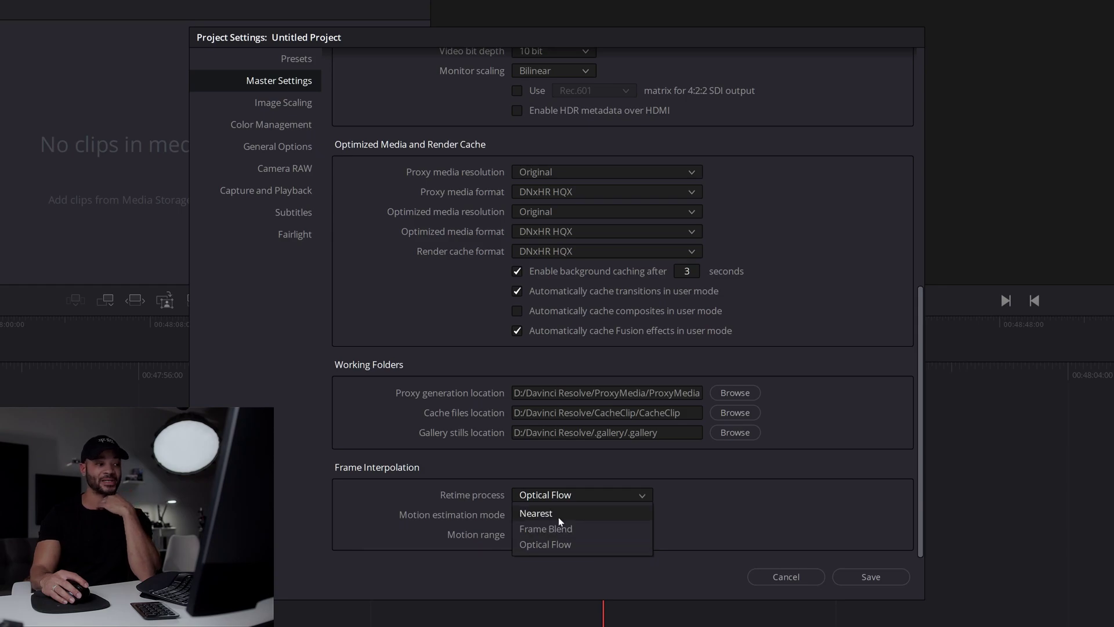
click(558, 514)
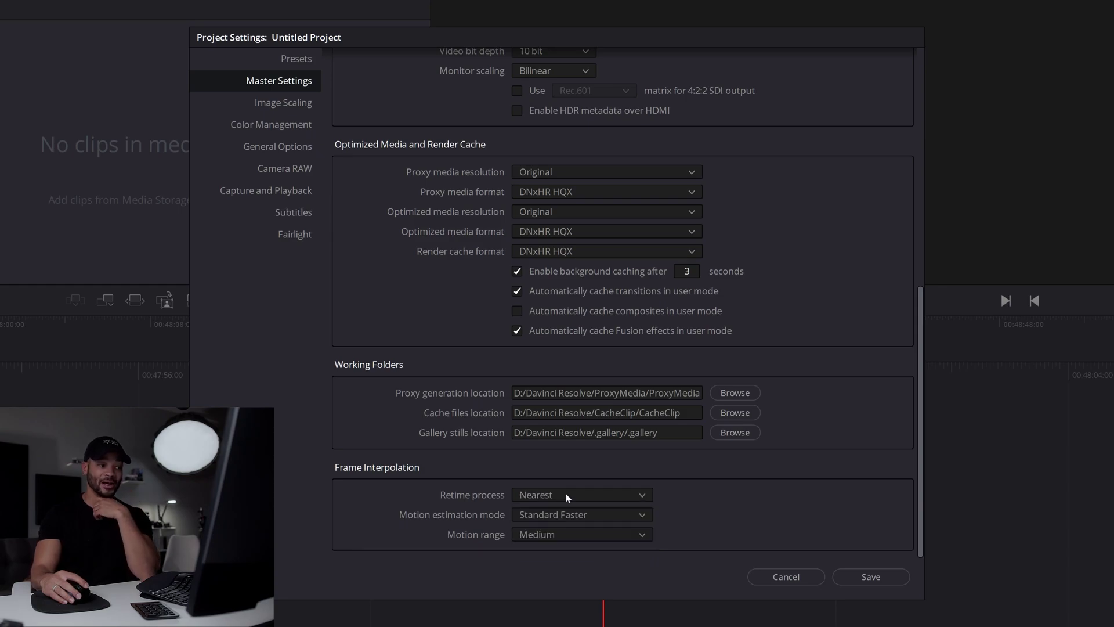
click(567, 496)
click(687, 504)
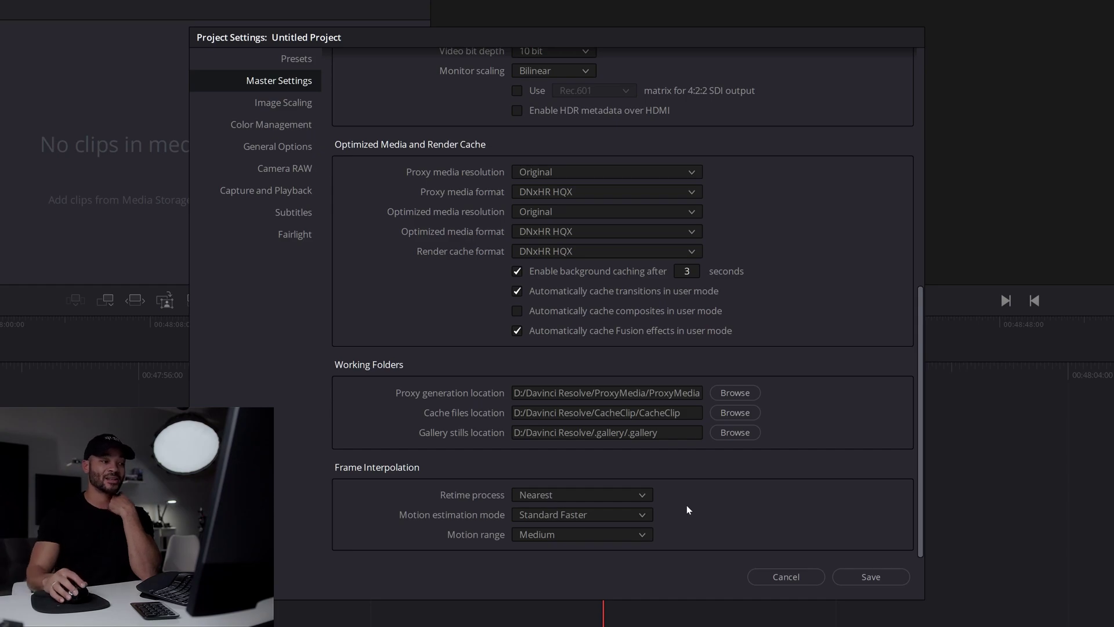
Change motion estimation mode from Standard Faster to Enhanced Better
click(577, 514)
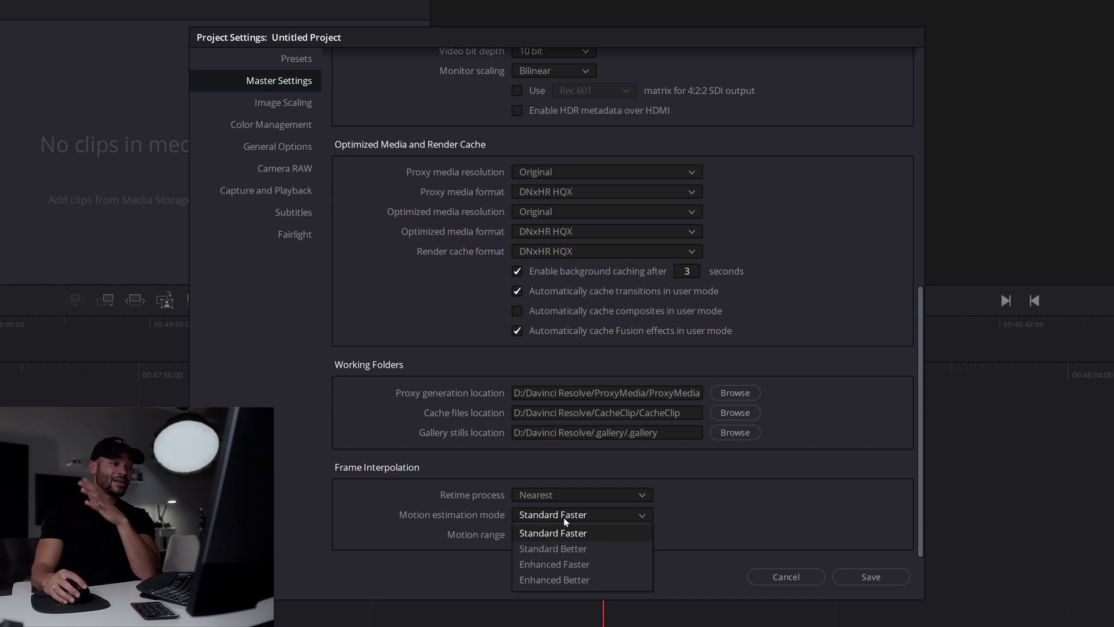
click(586, 577)
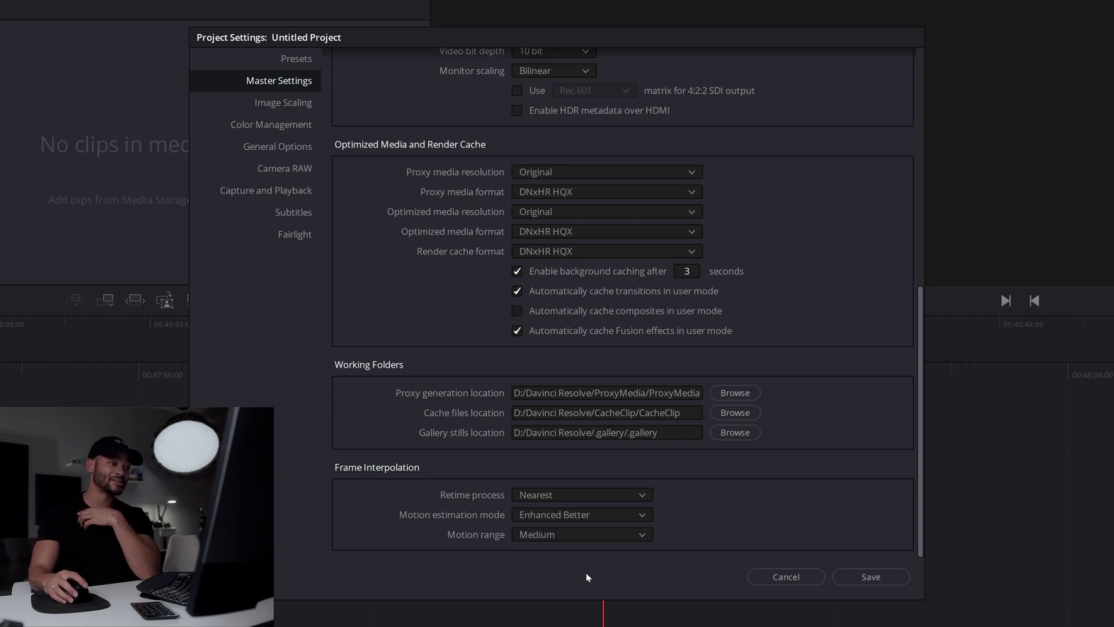
click(544, 515)
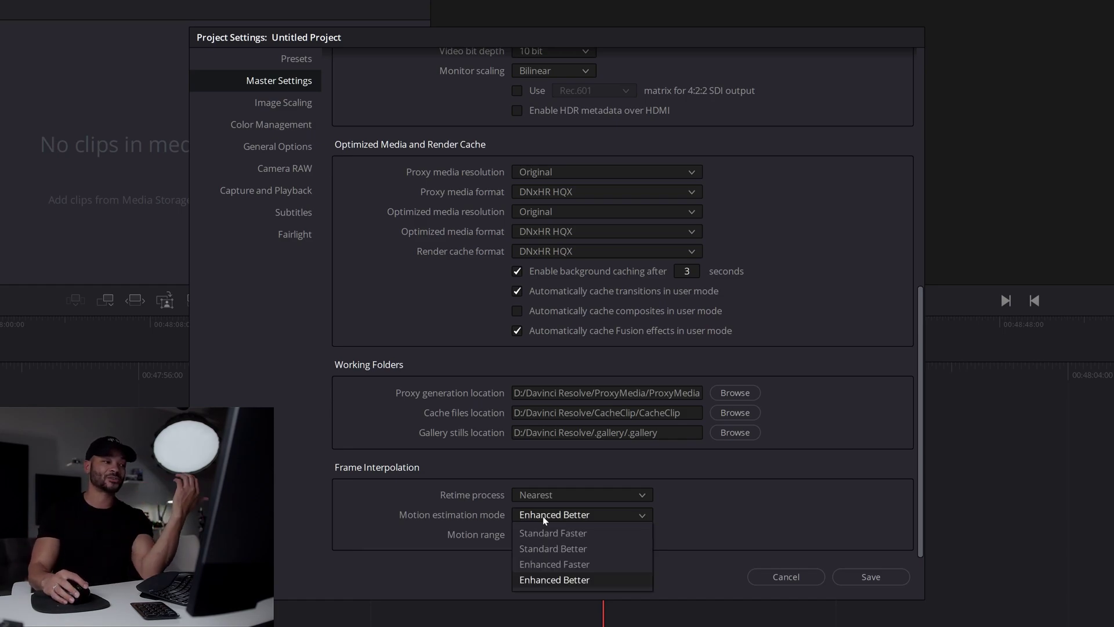
click(543, 516)
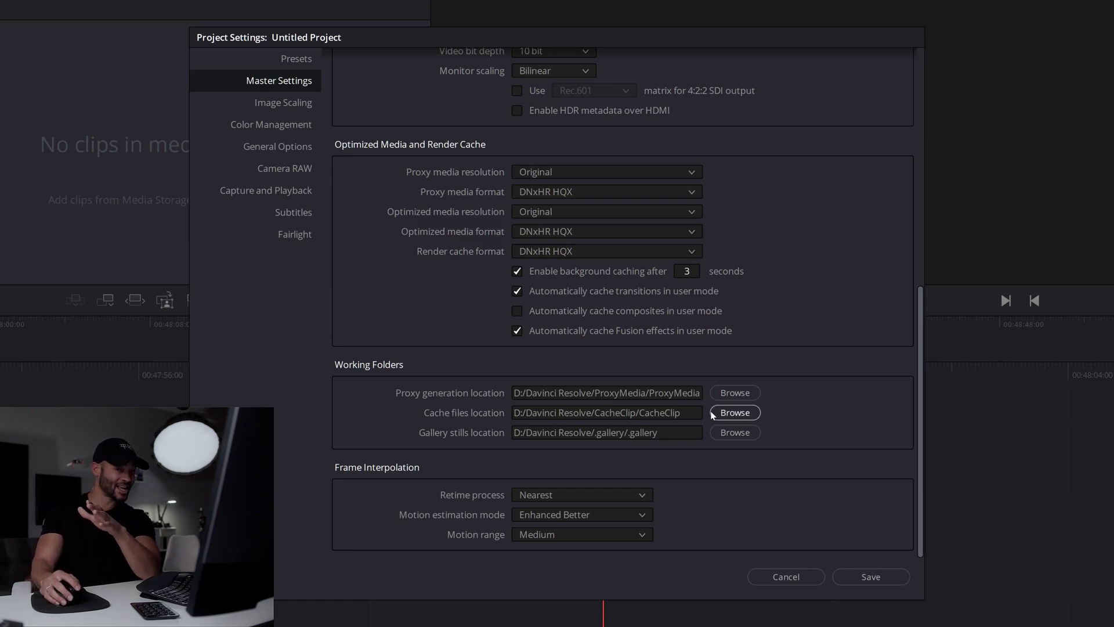
Keep Motion range at Medium and return to the top of the settings list
click(563, 535)
click(560, 571)
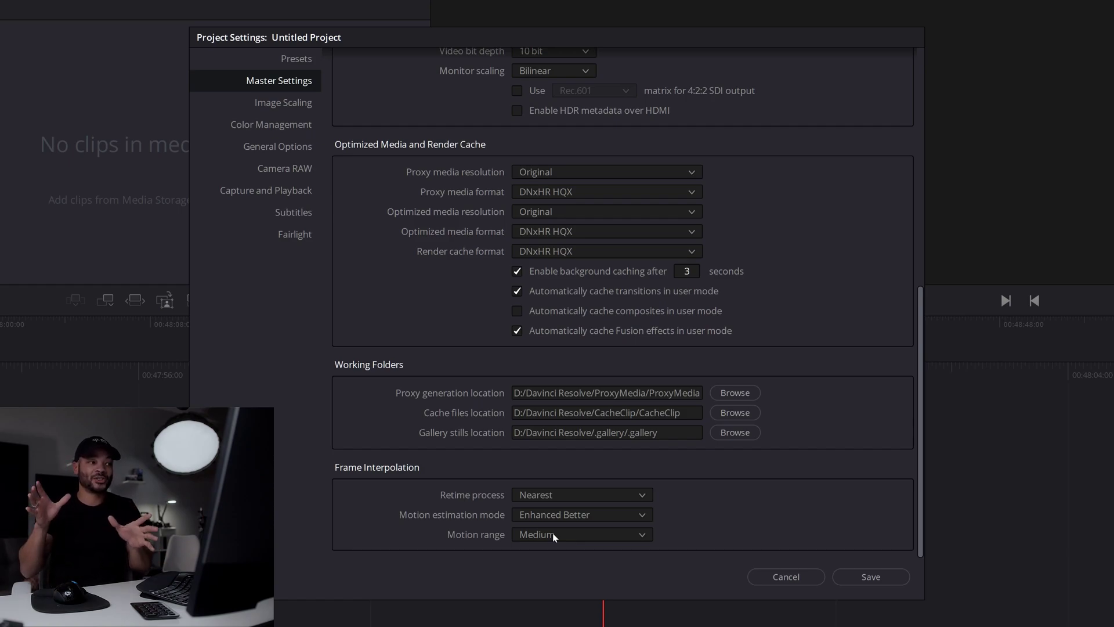
click(552, 532)
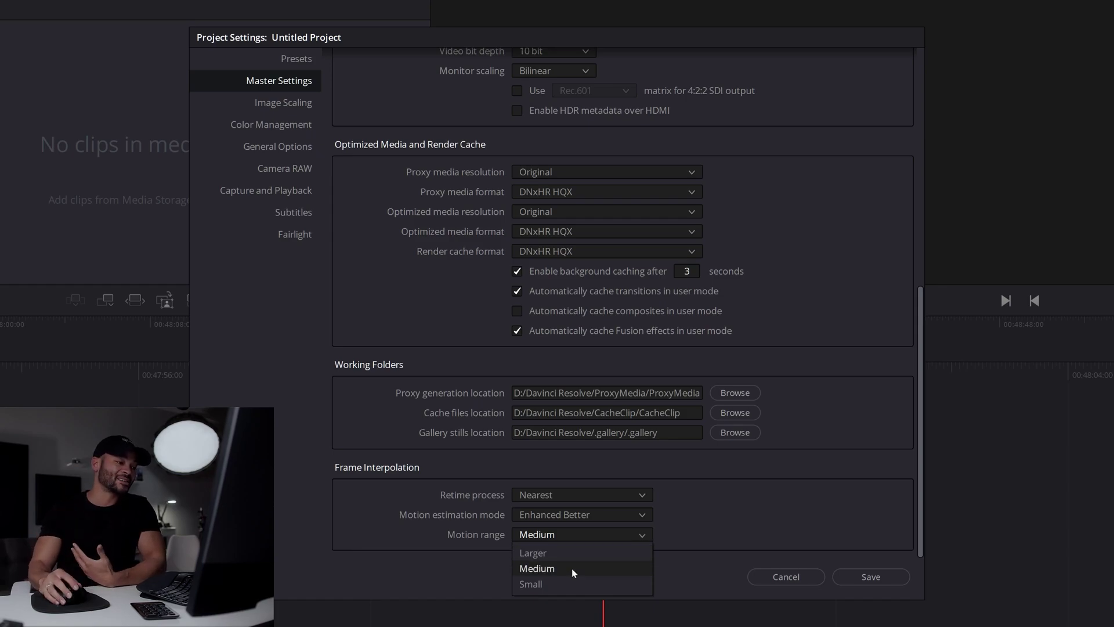
click(572, 568)
click(580, 535)
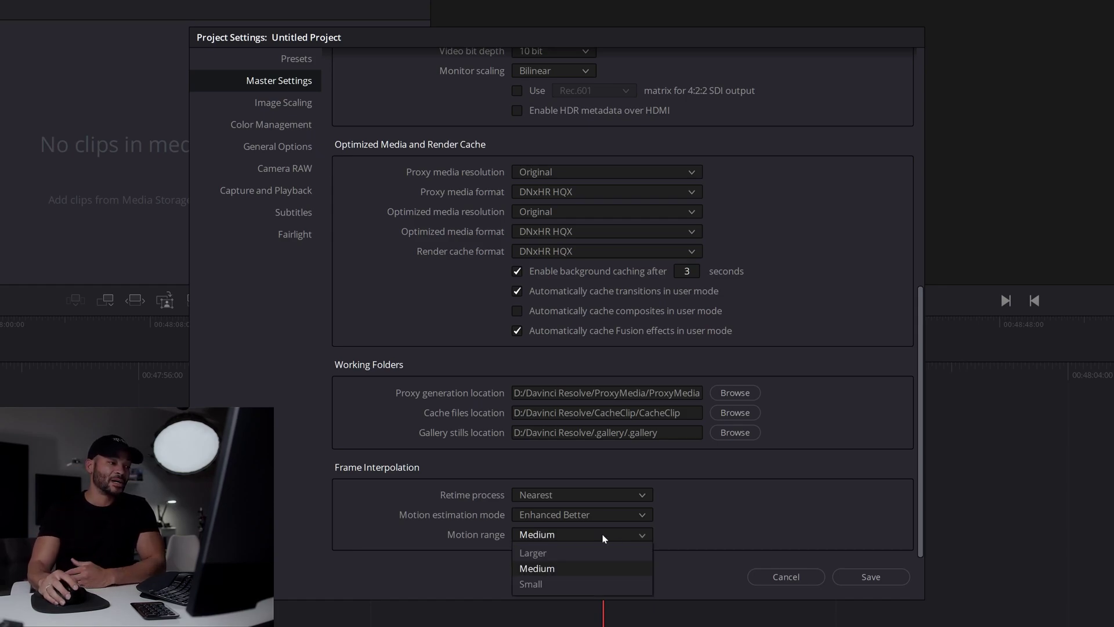
click(580, 569)
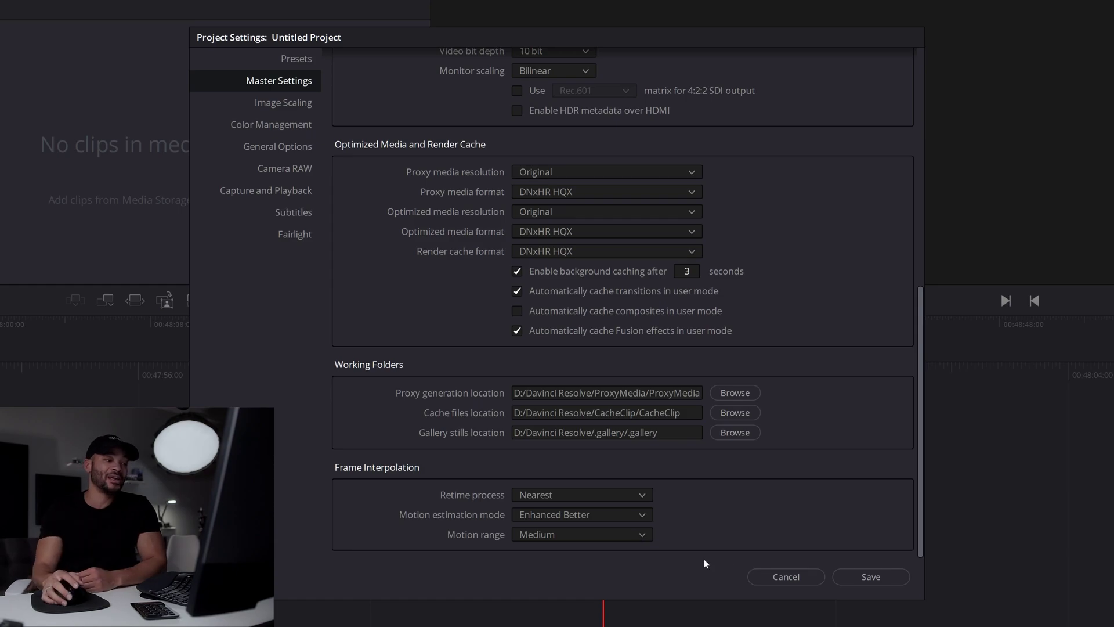
scroll(889, 379, up, 10)
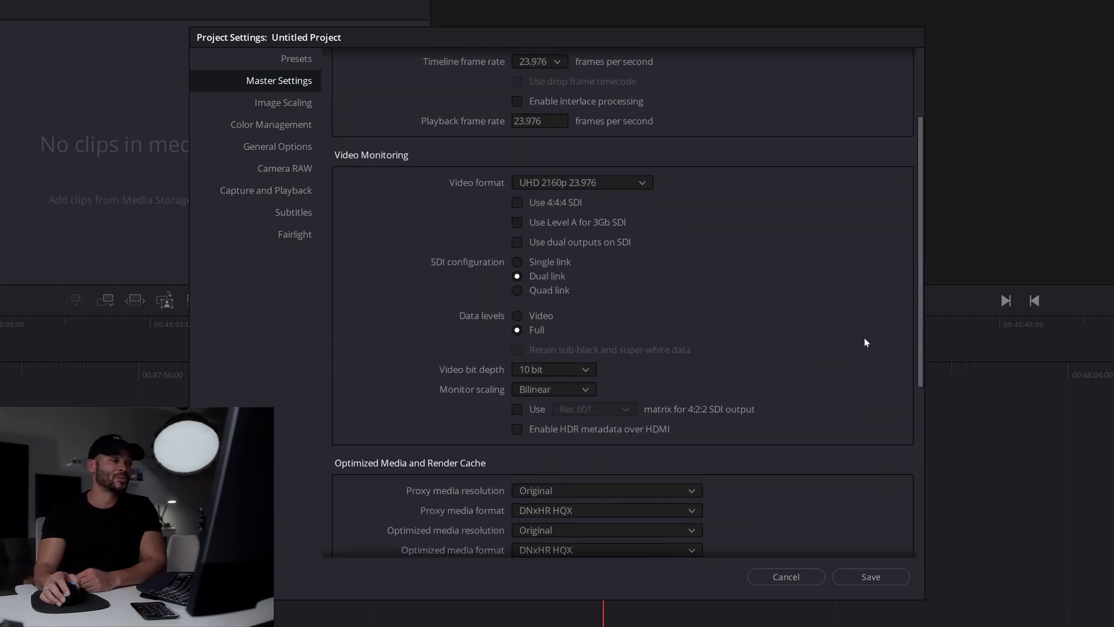
On the Image Scaling page, set the resize filter to Sharper
click(300, 103)
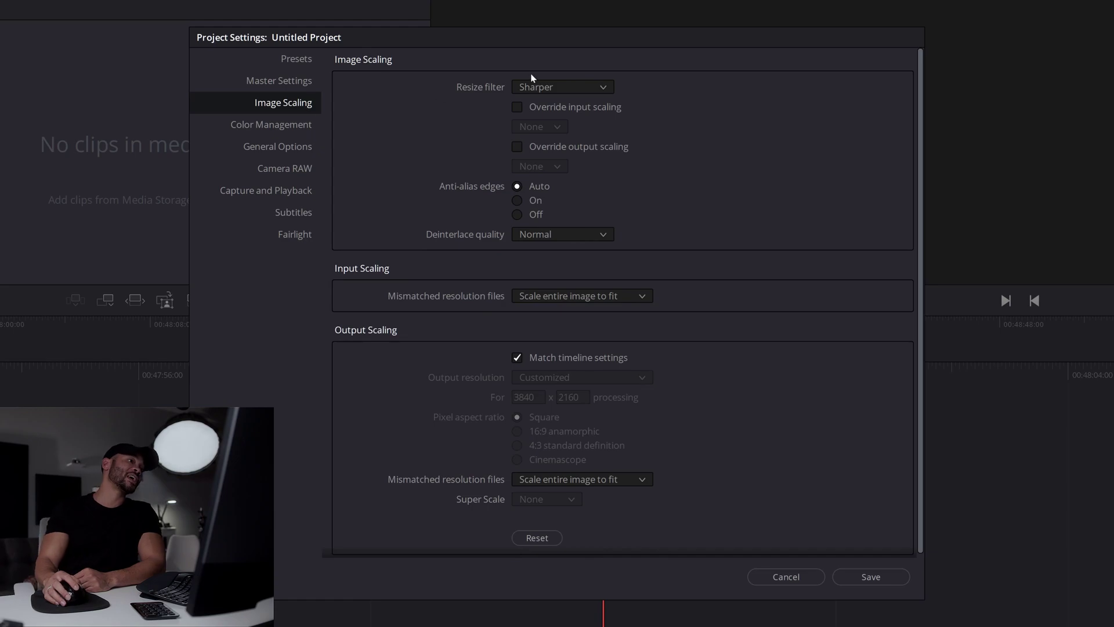
click(568, 87)
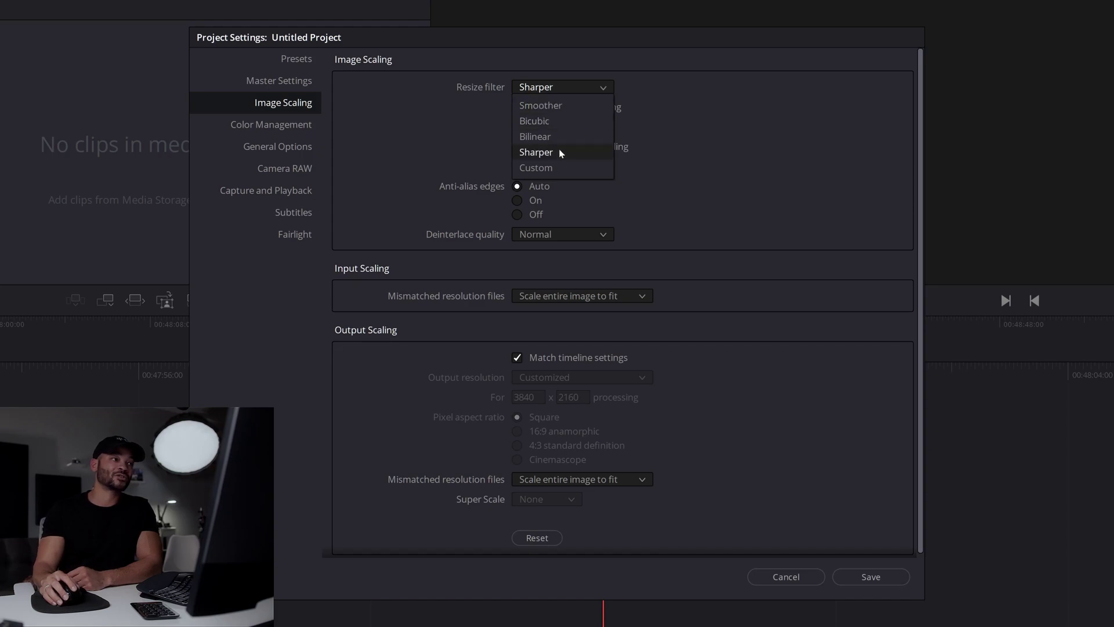
click(553, 168)
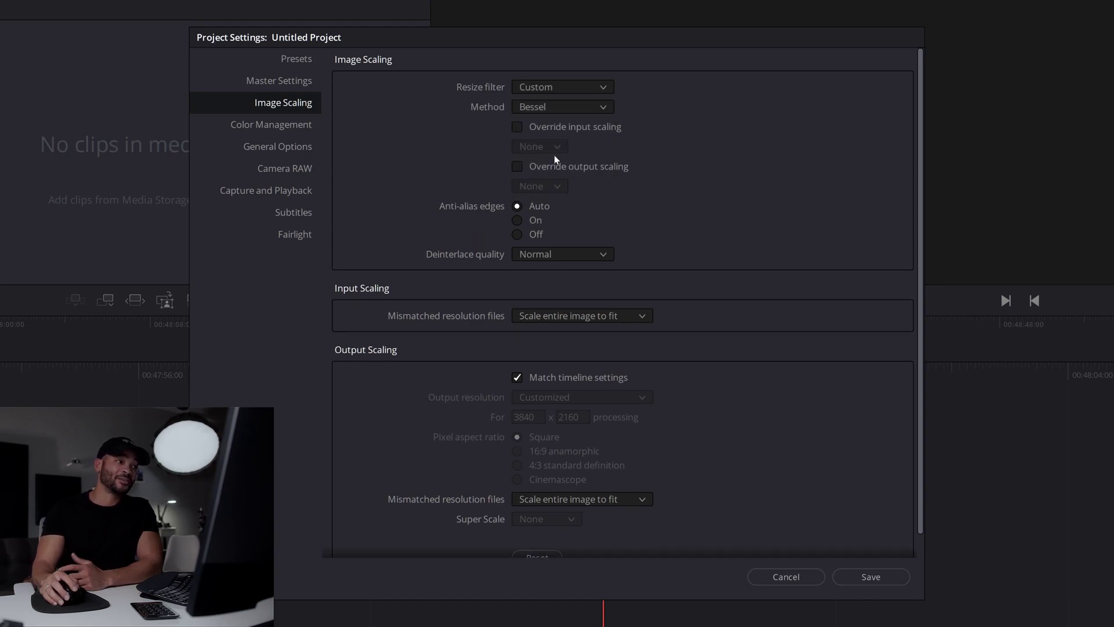
click(565, 109)
click(565, 109)
click(566, 87)
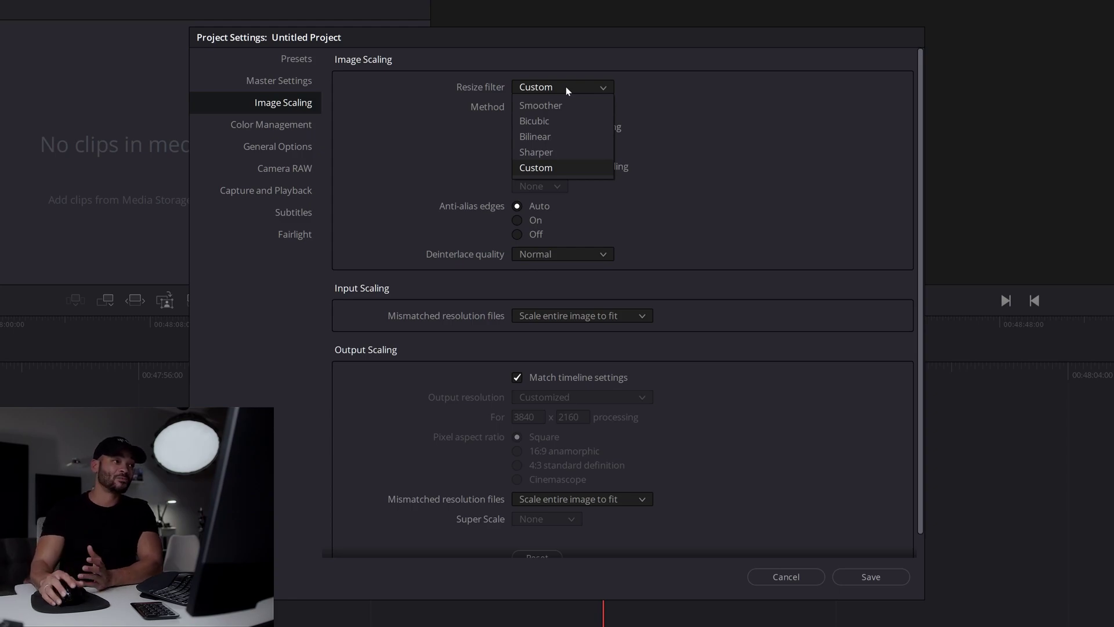
click(573, 152)
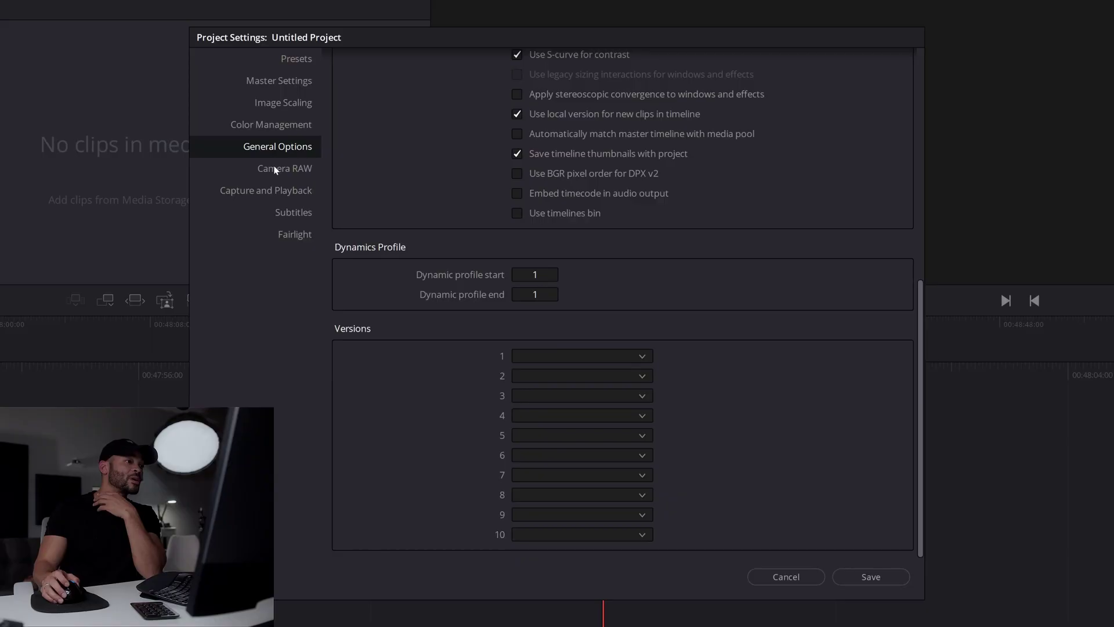
On the Camera RAW page, set the RAW profile to Blackmagic RAW
click(298, 172)
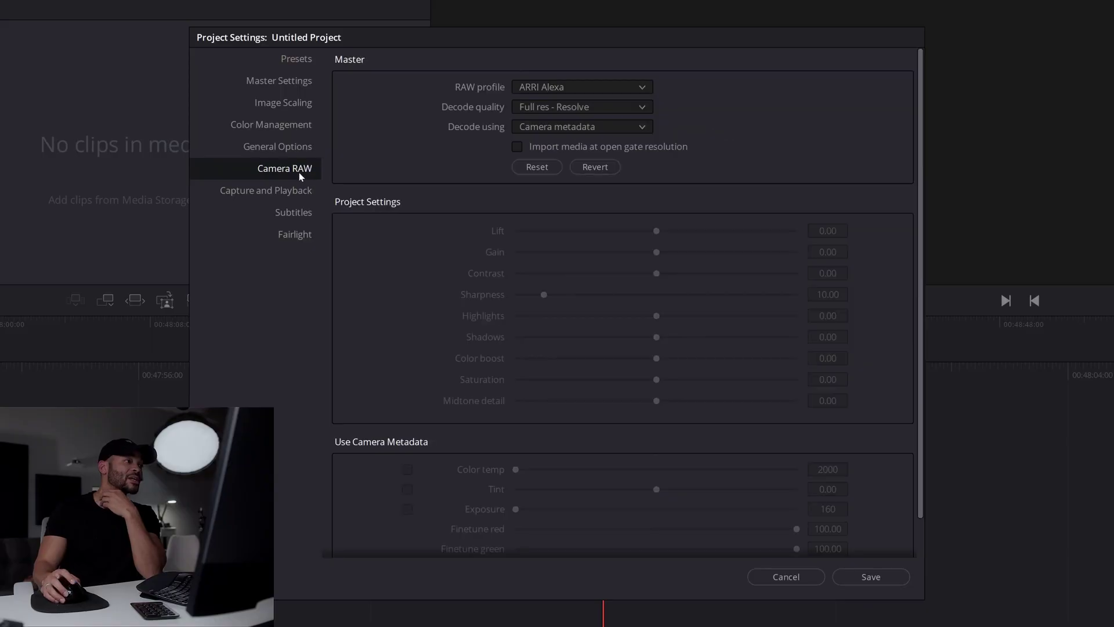
click(594, 87)
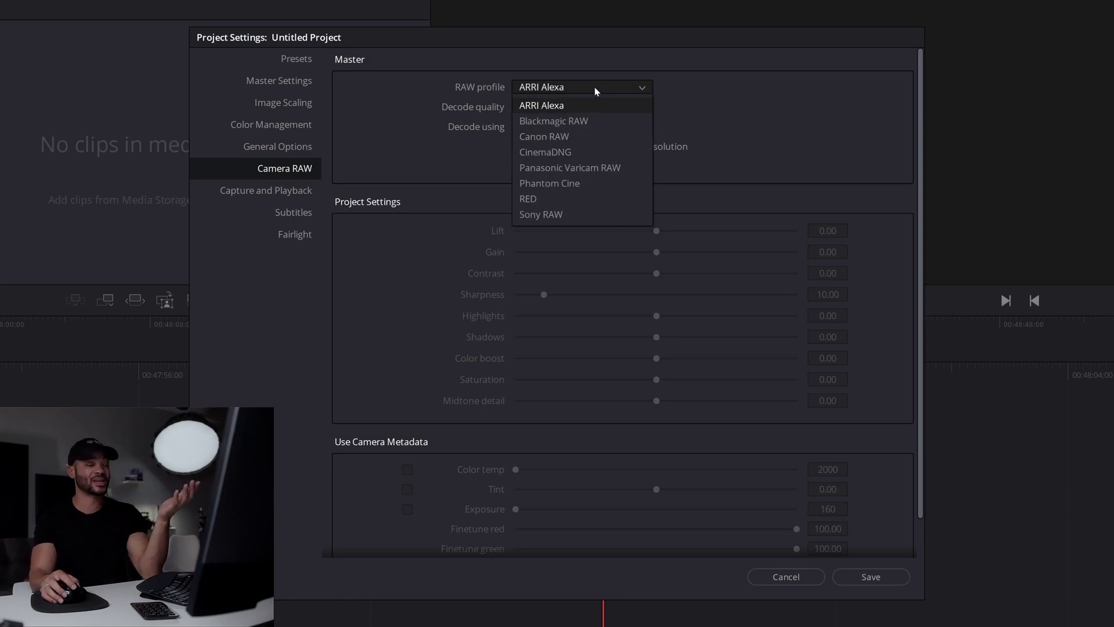
click(597, 121)
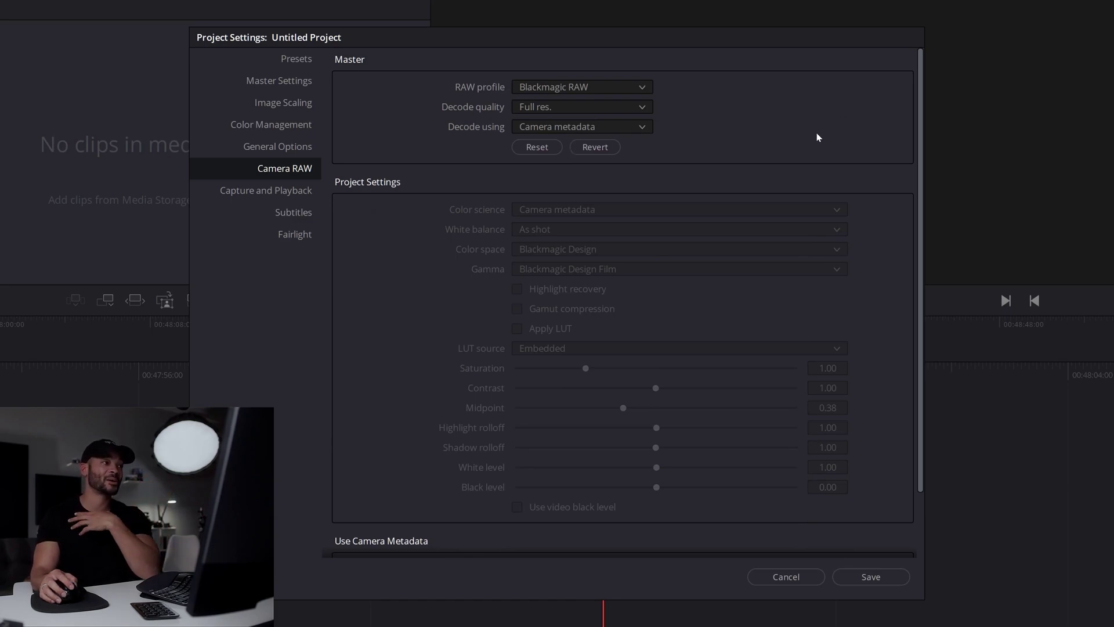
click(605, 87)
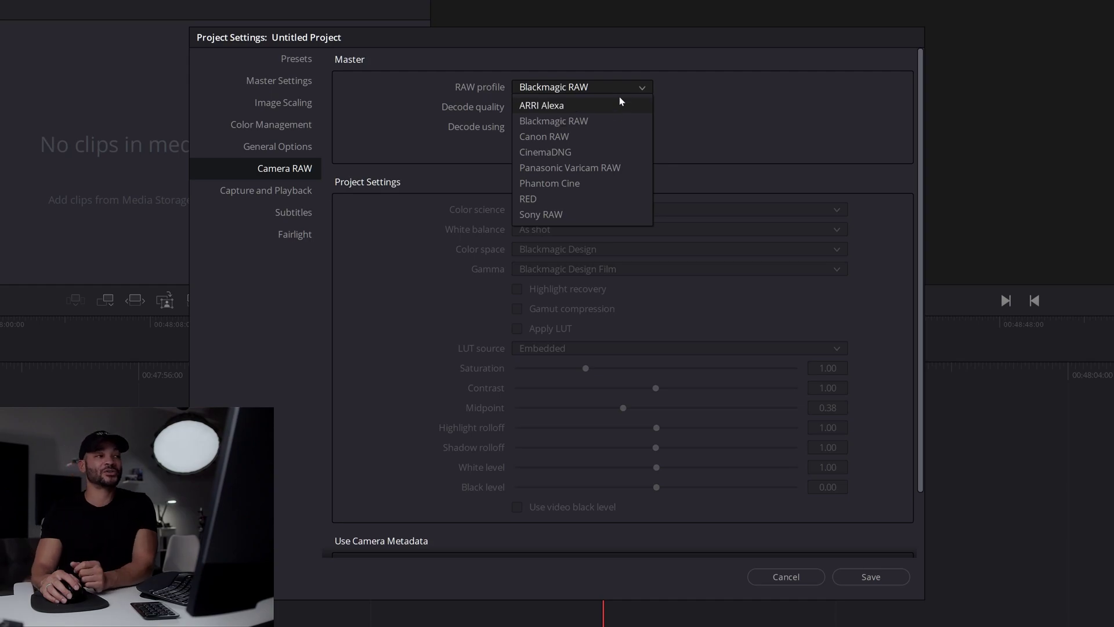
click(599, 123)
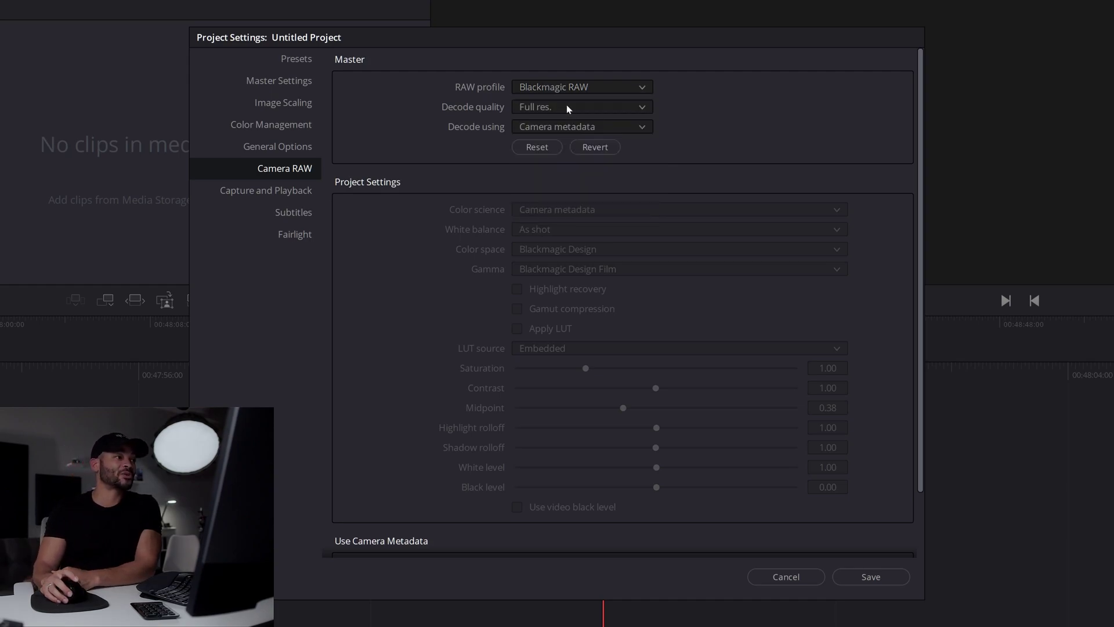
Keep decode quality at Full res. and decode using Camera metadata
click(567, 107)
click(567, 125)
click(576, 129)
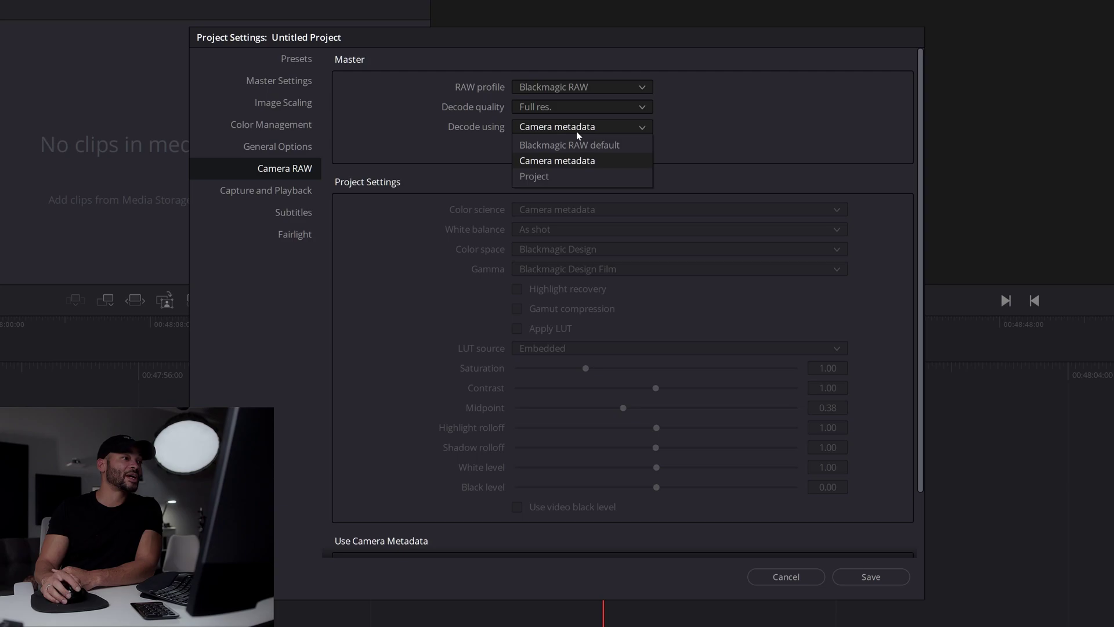
click(593, 162)
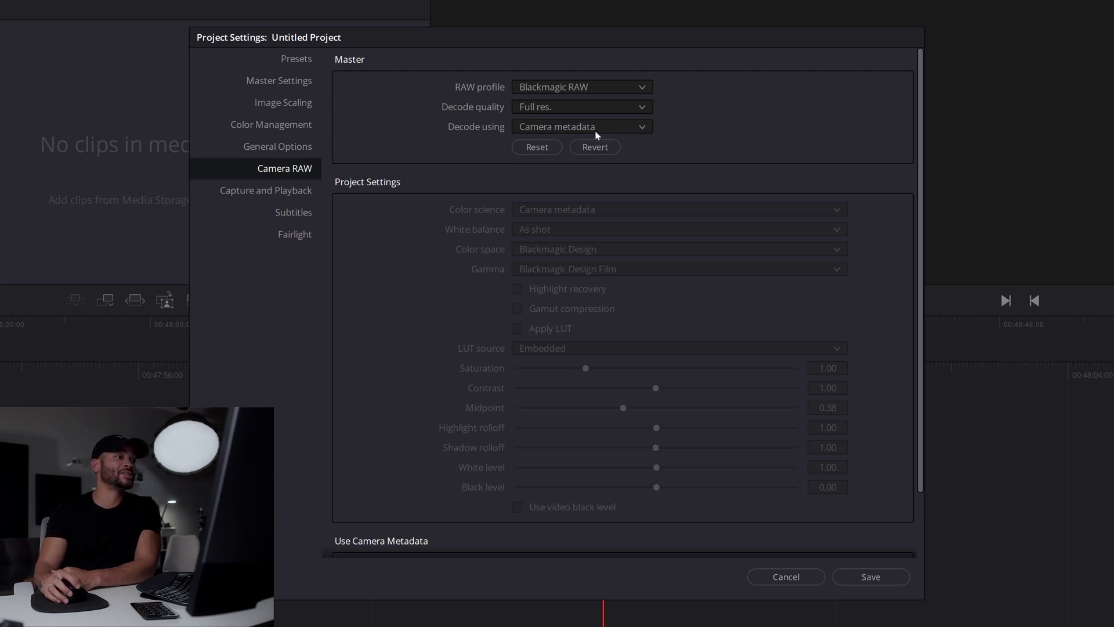
click(616, 127)
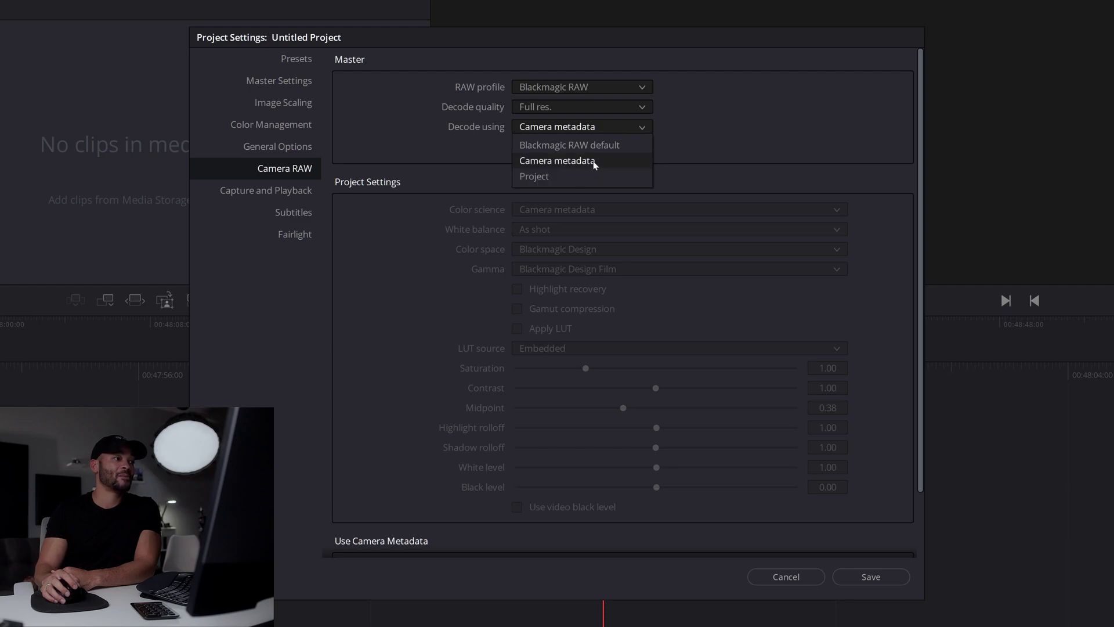
click(594, 162)
scroll(836, 174, down, 2)
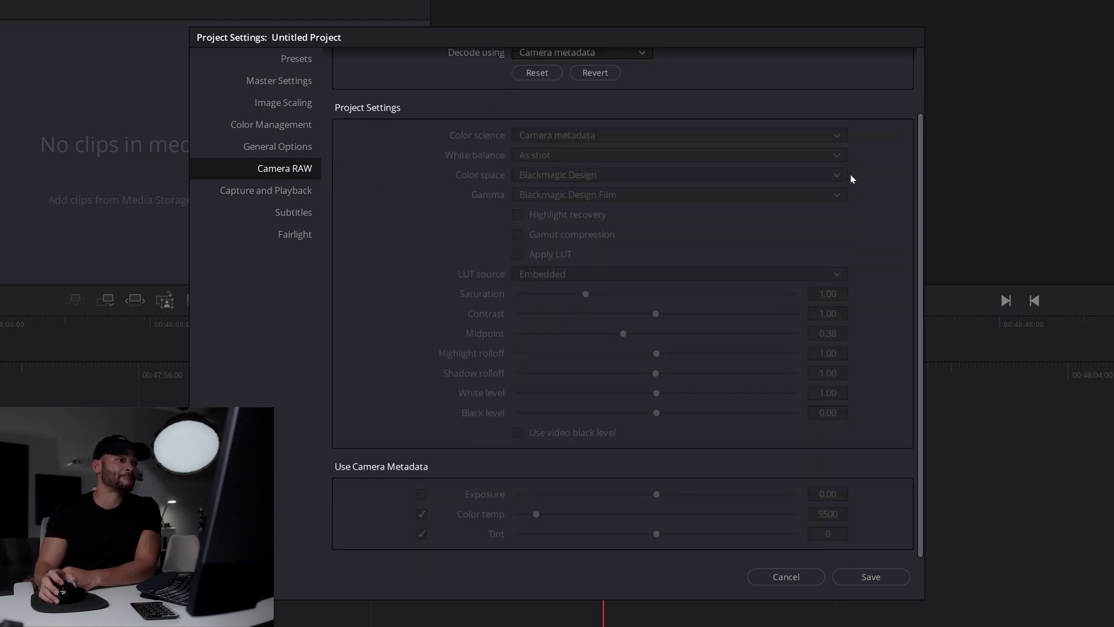
scroll(855, 197, up, 2)
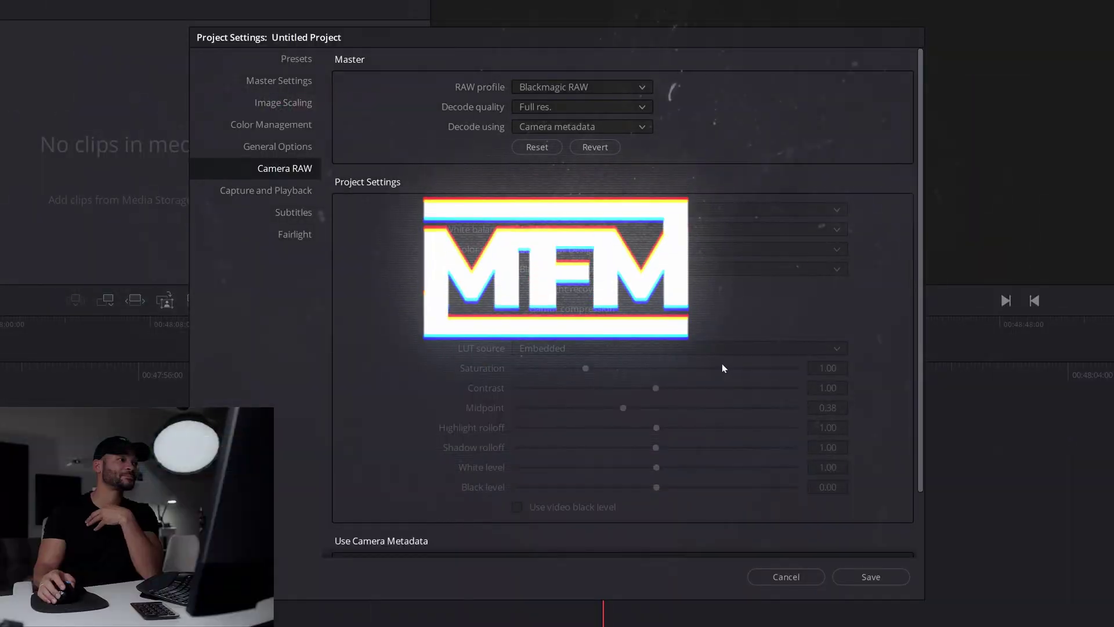
In the Fairlight settings, change the audio sample rate from 48000 to 44100
click(307, 214)
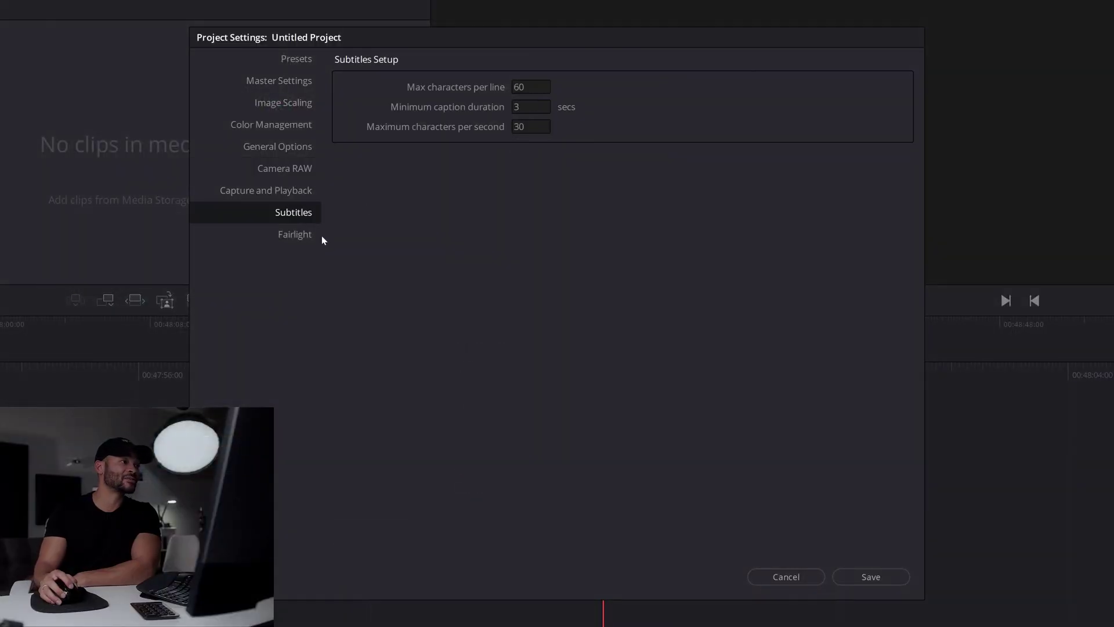
click(301, 235)
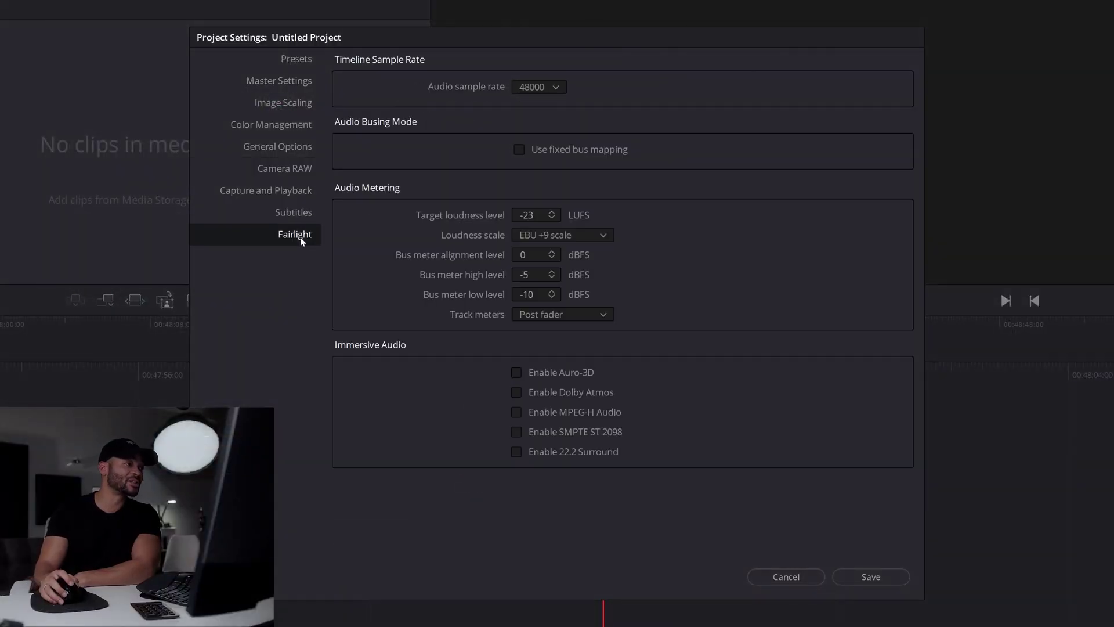
click(556, 87)
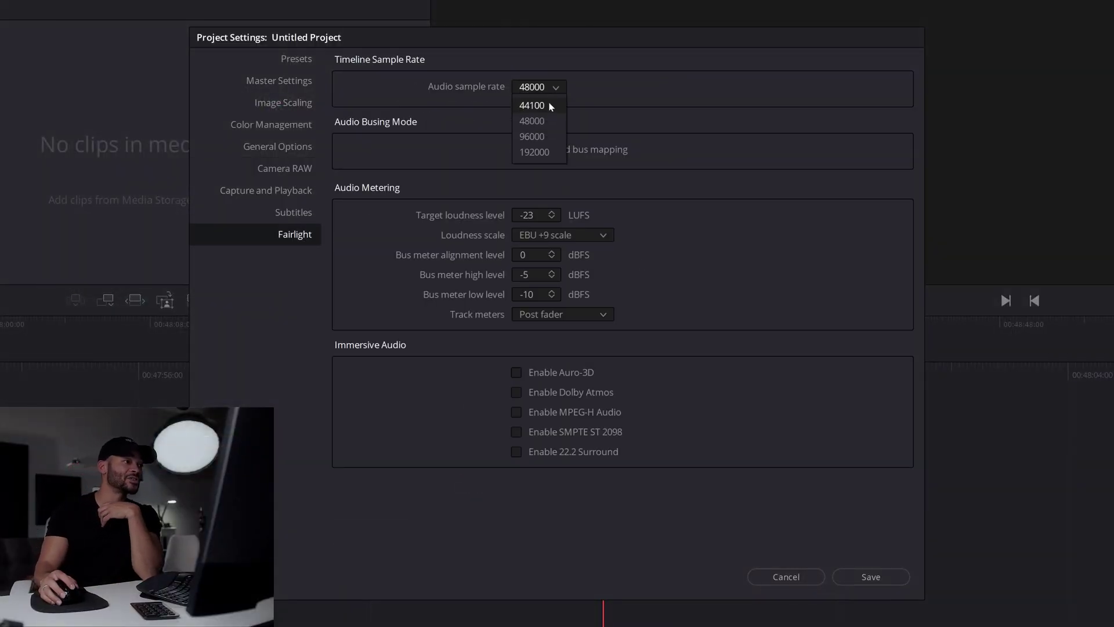
click(544, 109)
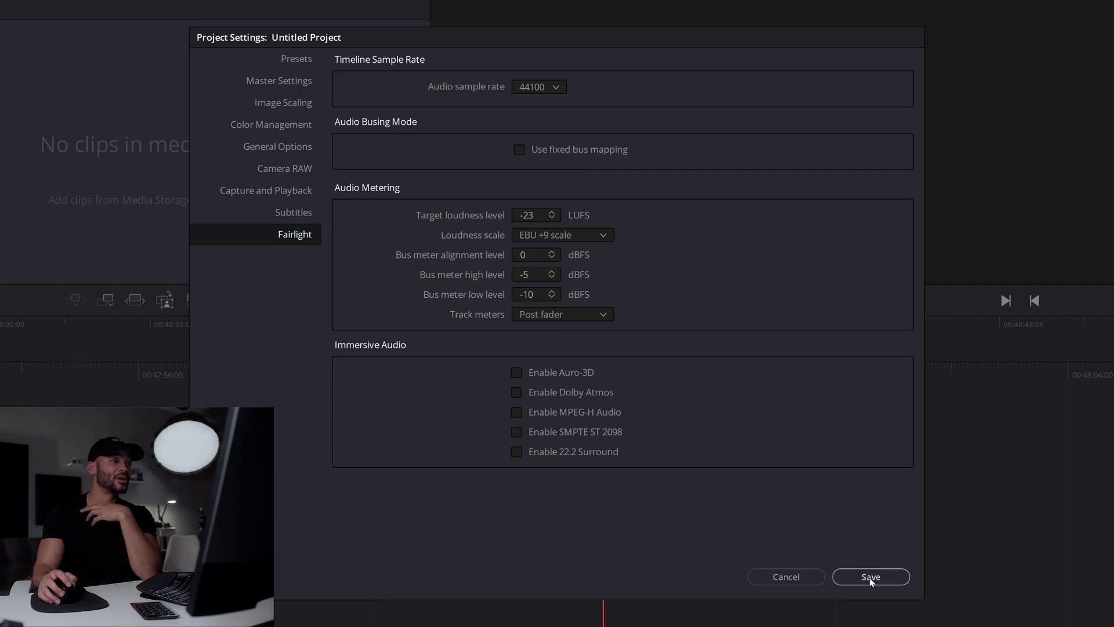
Save the changed project settings with the gallery path update, and store them as the user default config
click(296, 61)
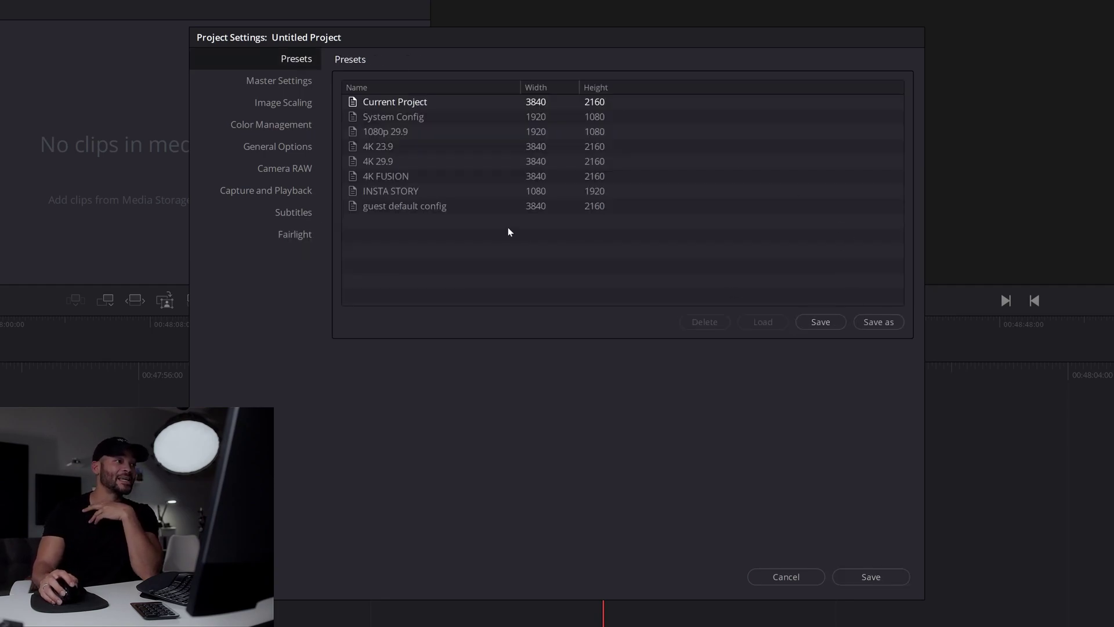
click(821, 322)
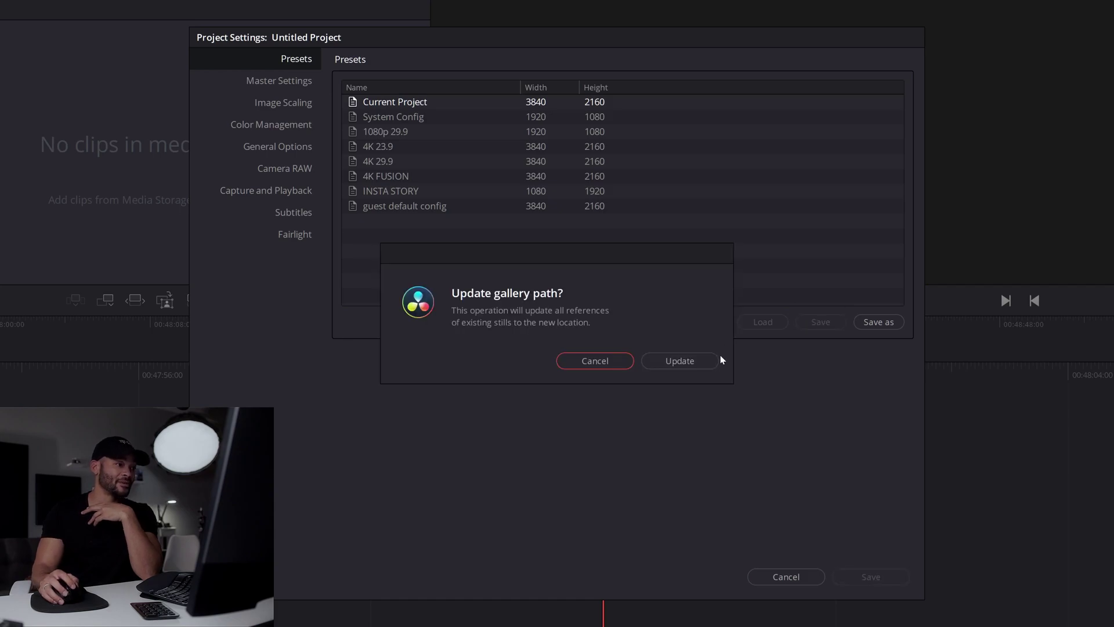
click(678, 361)
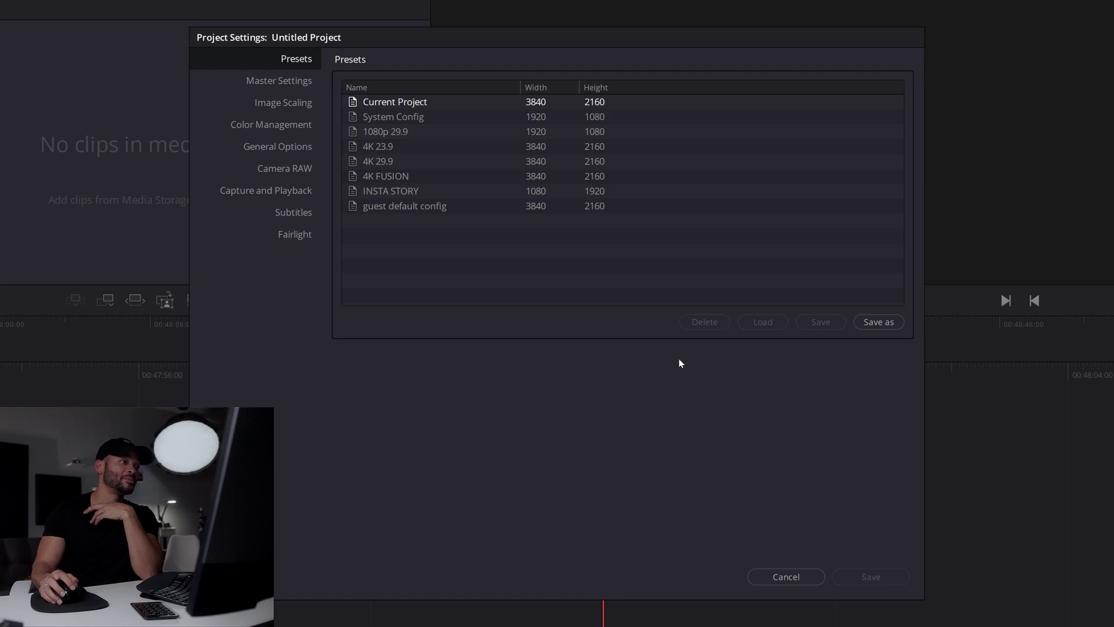
right_click(402, 104)
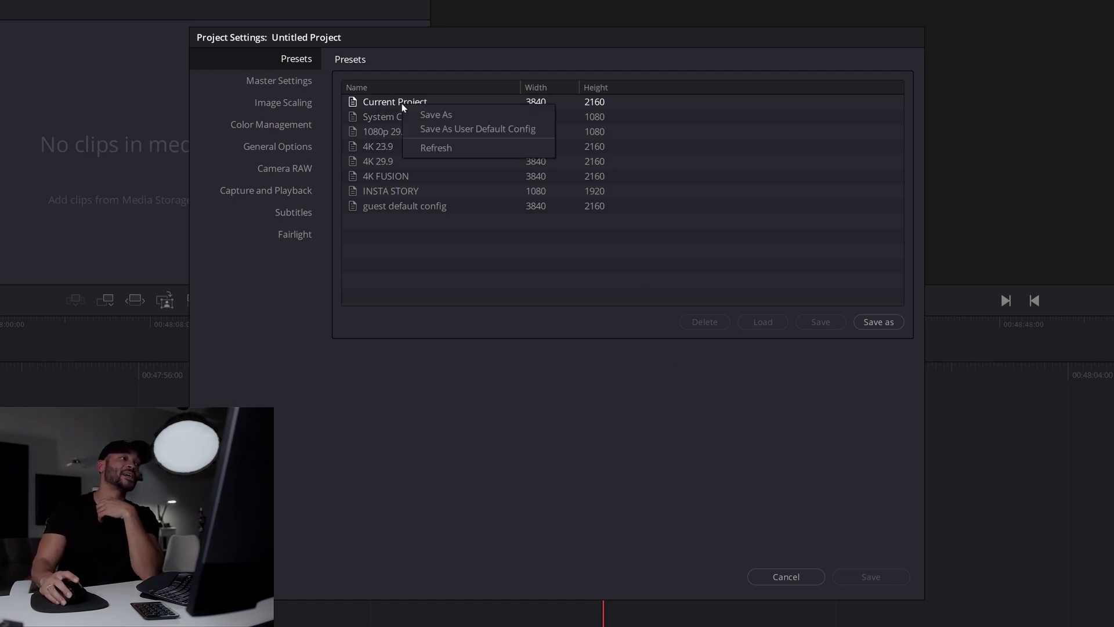
click(452, 129)
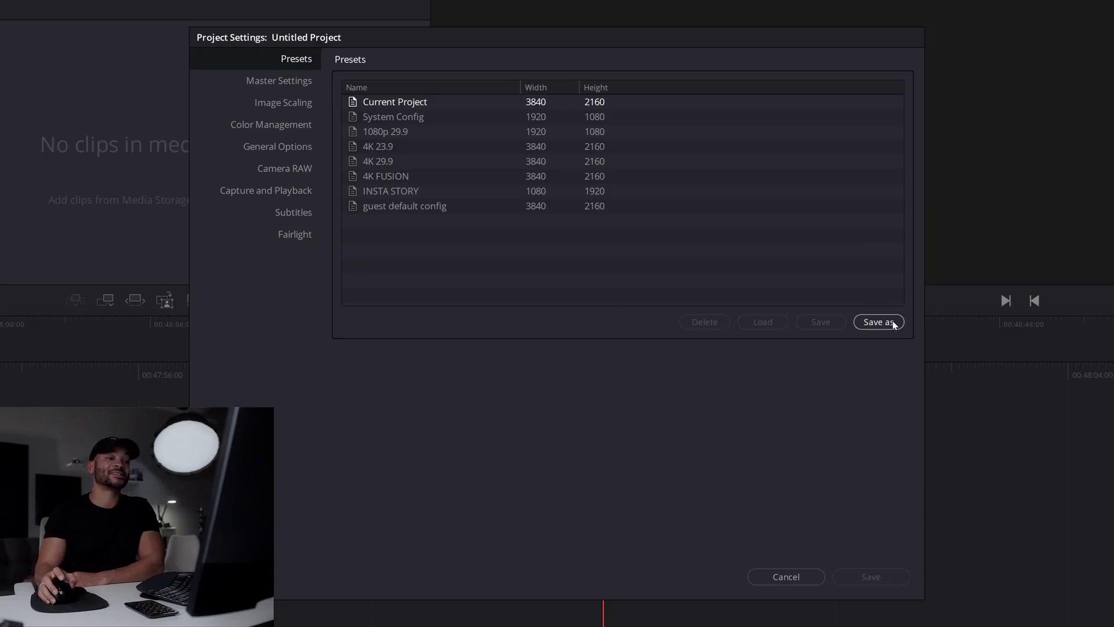
Save the current settings as a new 3840×2160 preset named 'UHD 23.976'
click(878, 322)
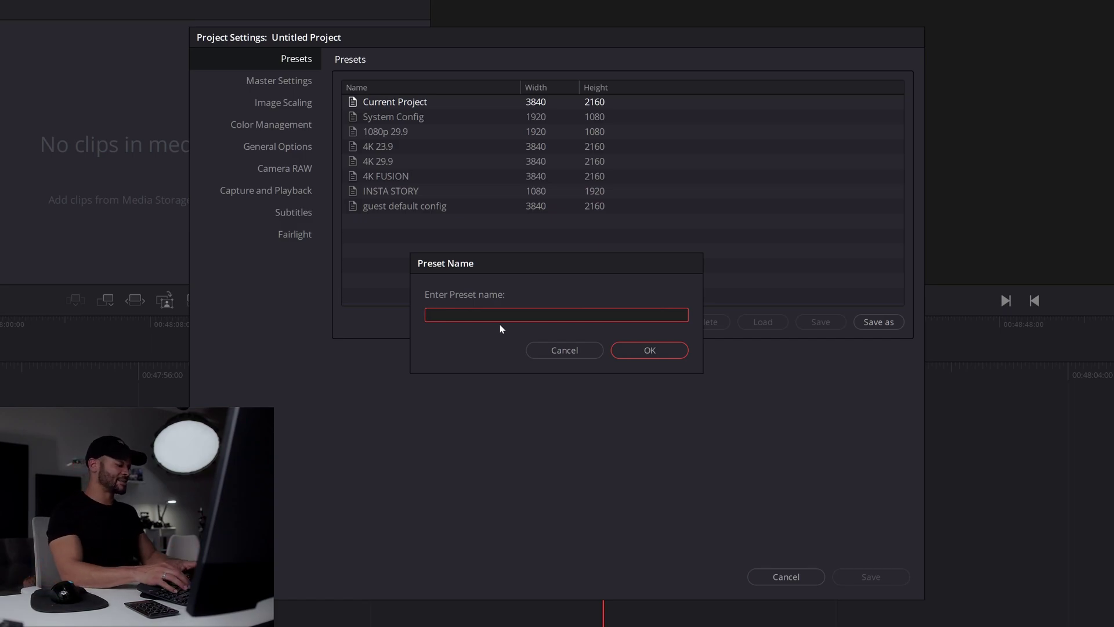
text(UHD 23.976)
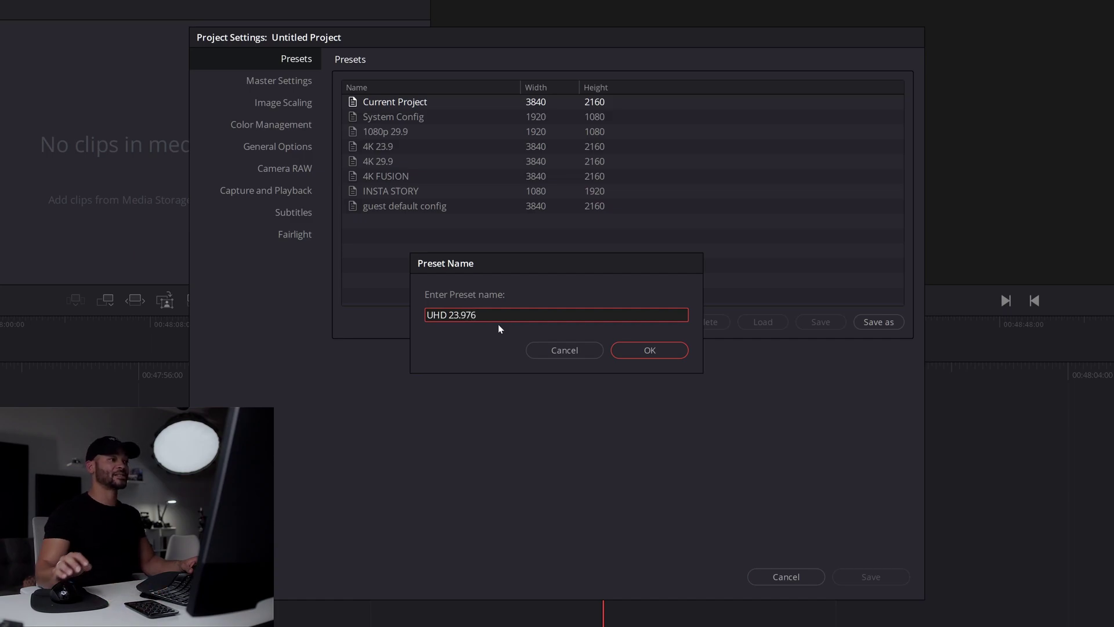
click(677, 353)
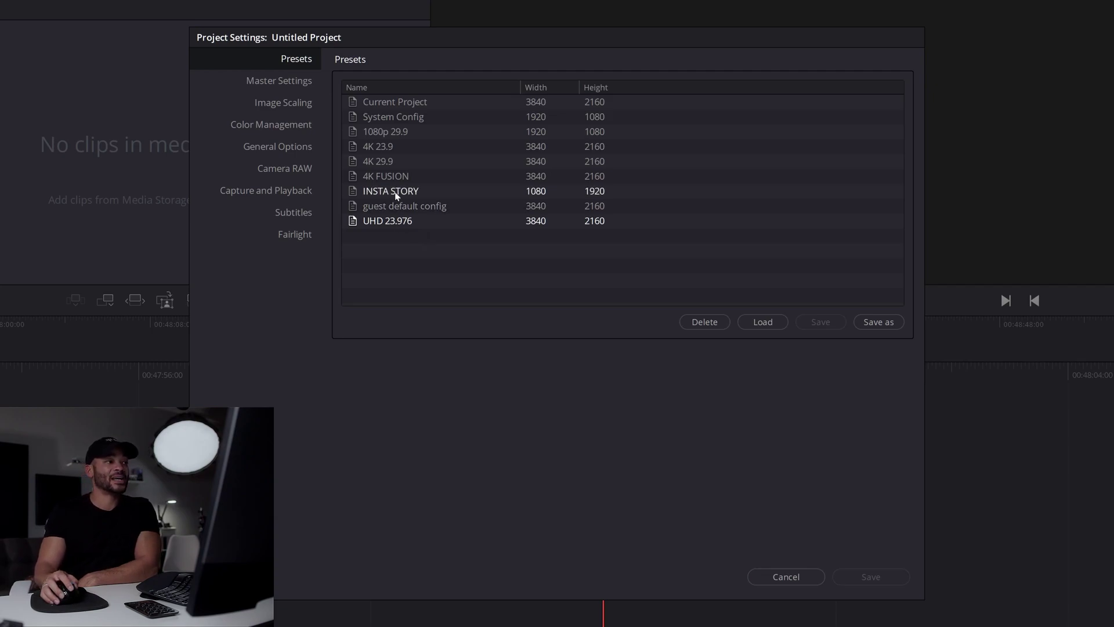
click(393, 134)
click(405, 219)
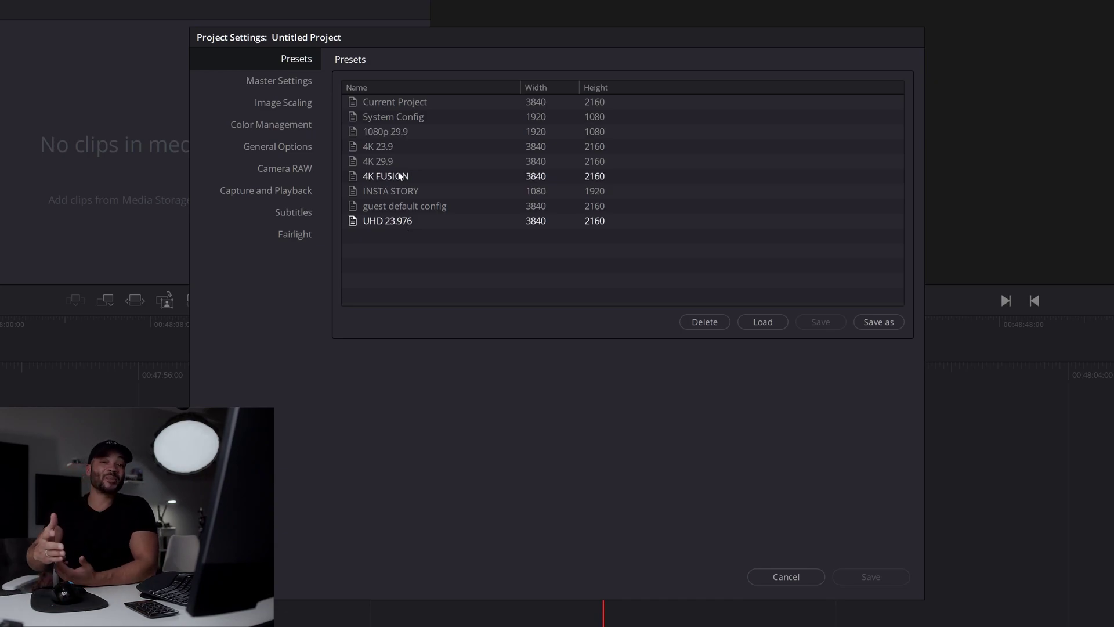